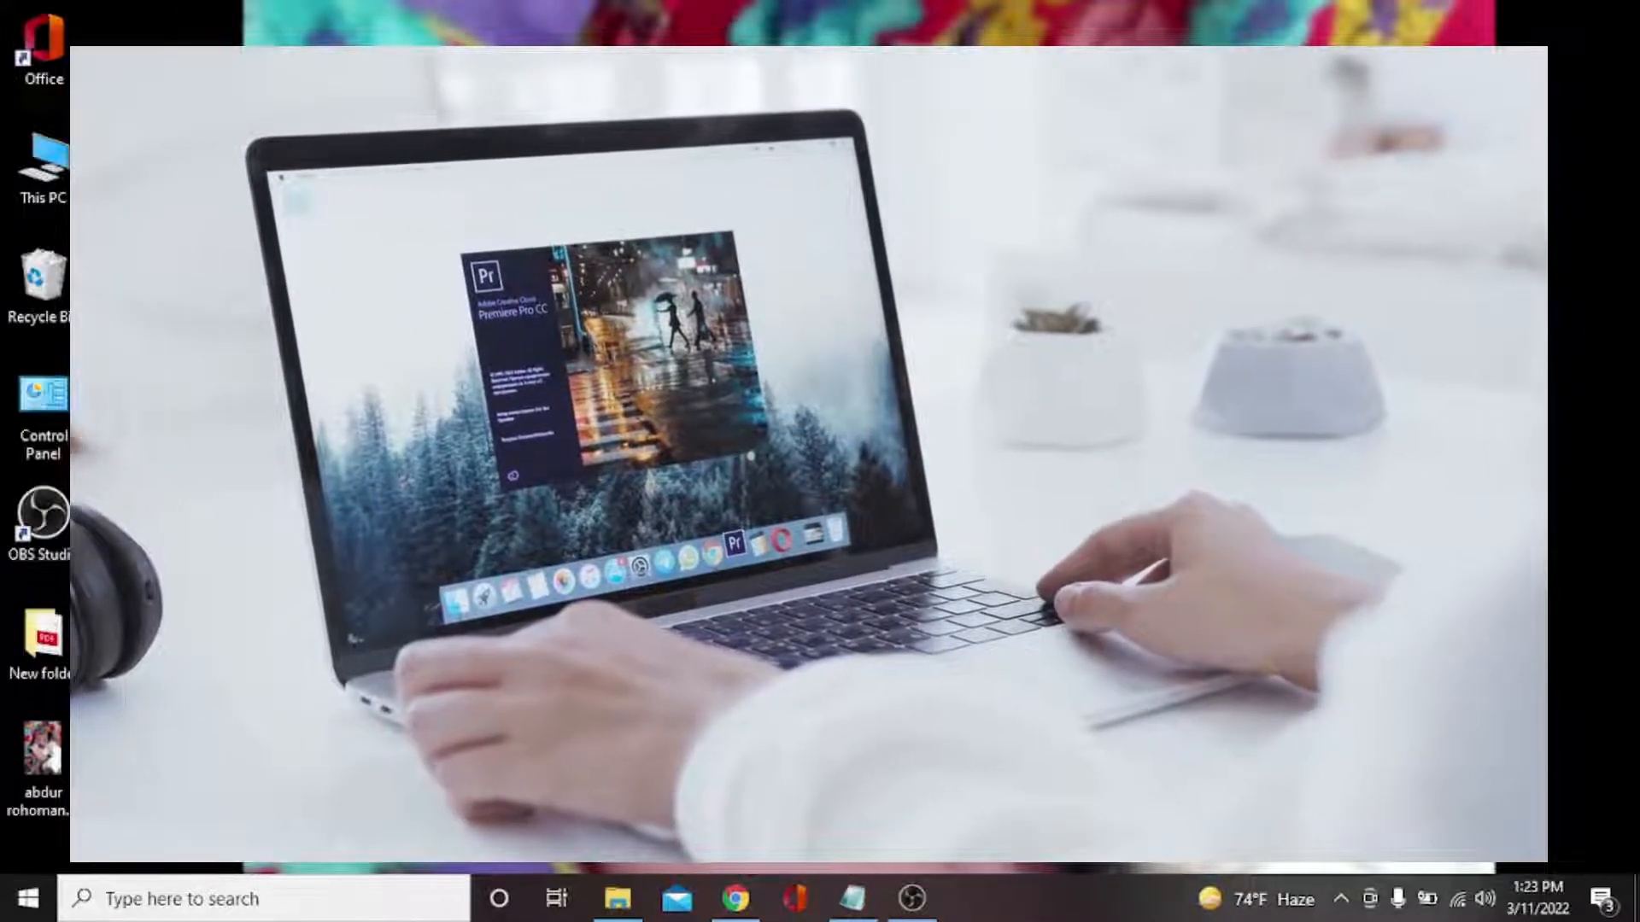
# Switch to Chrome and open the Canva home page by searching for "canva"
pyautogui.click(733, 899)
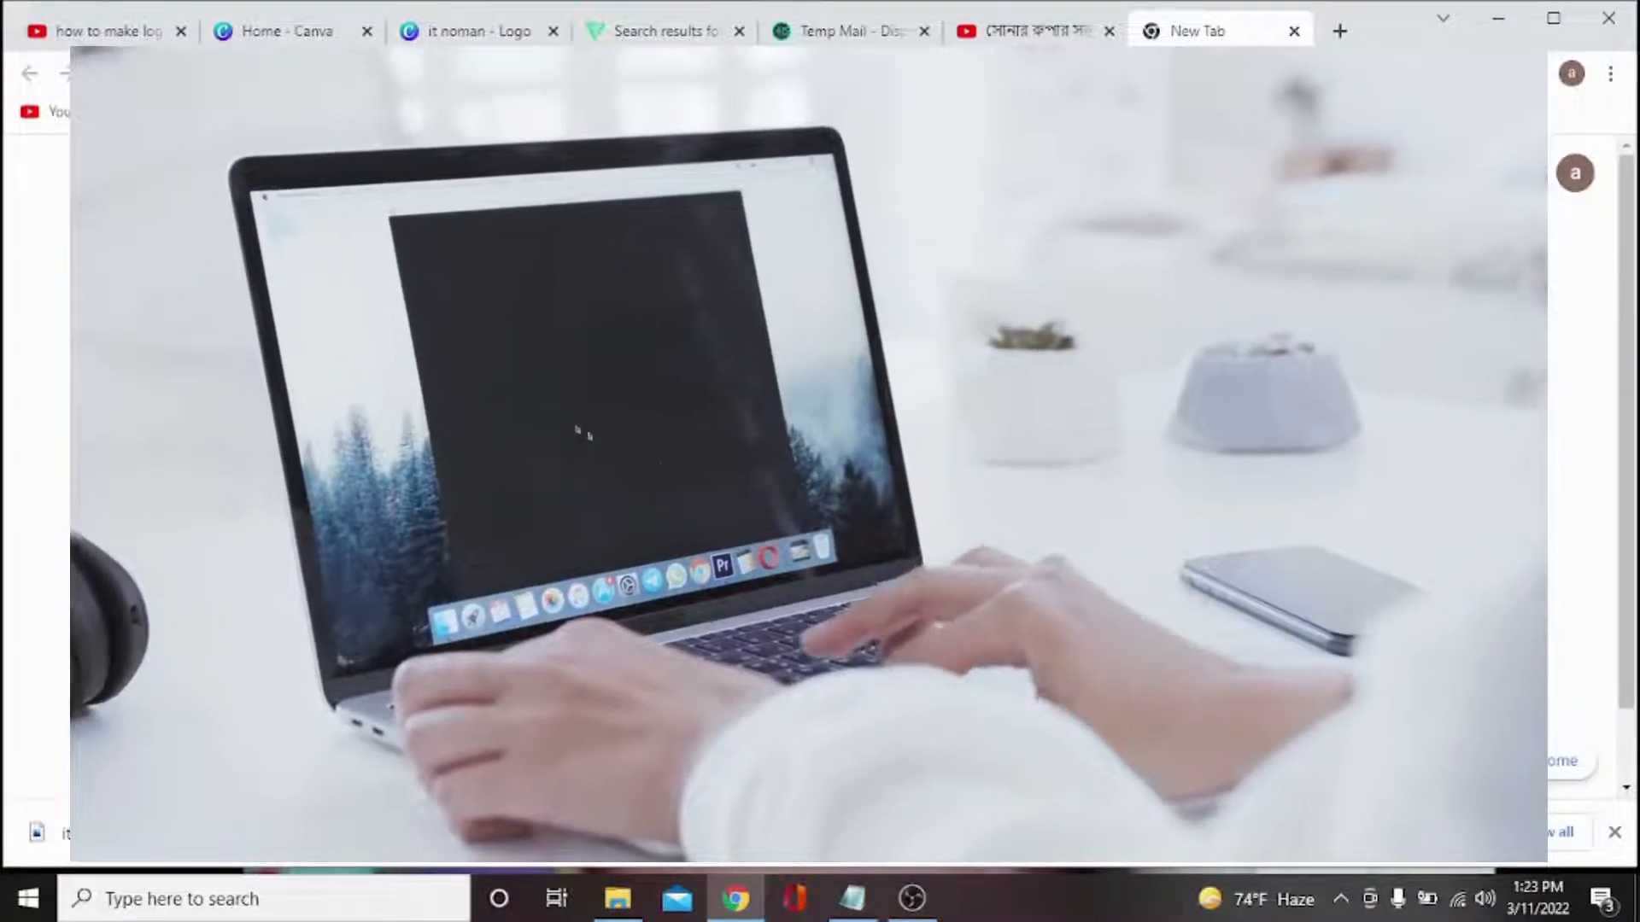
pyautogui.write('c')
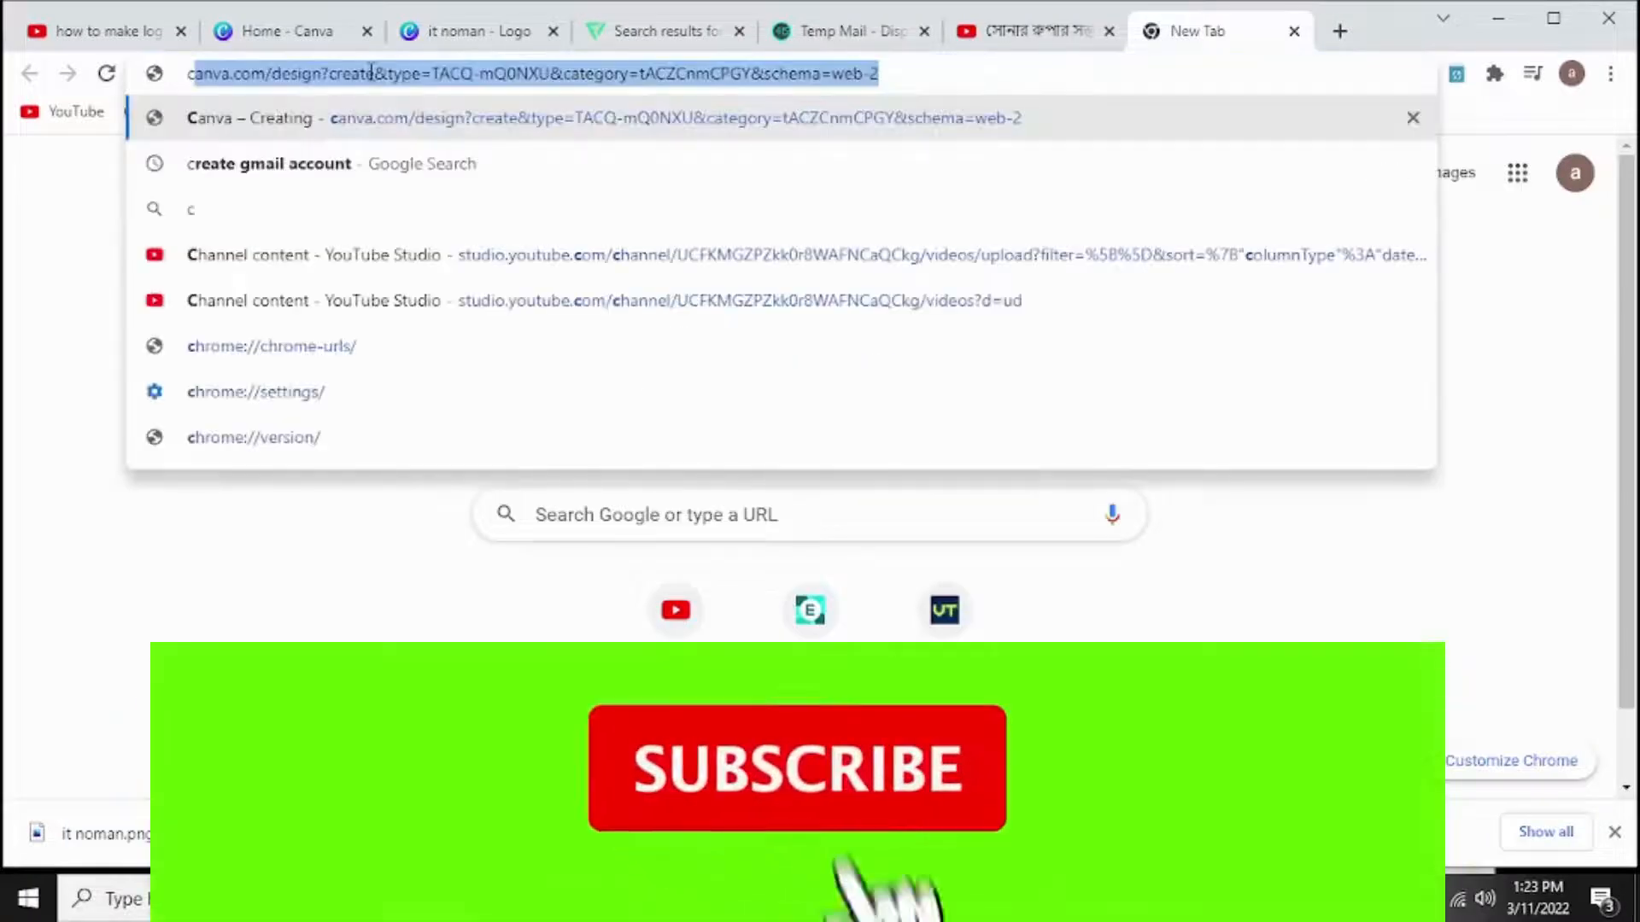
pyautogui.write('anva')
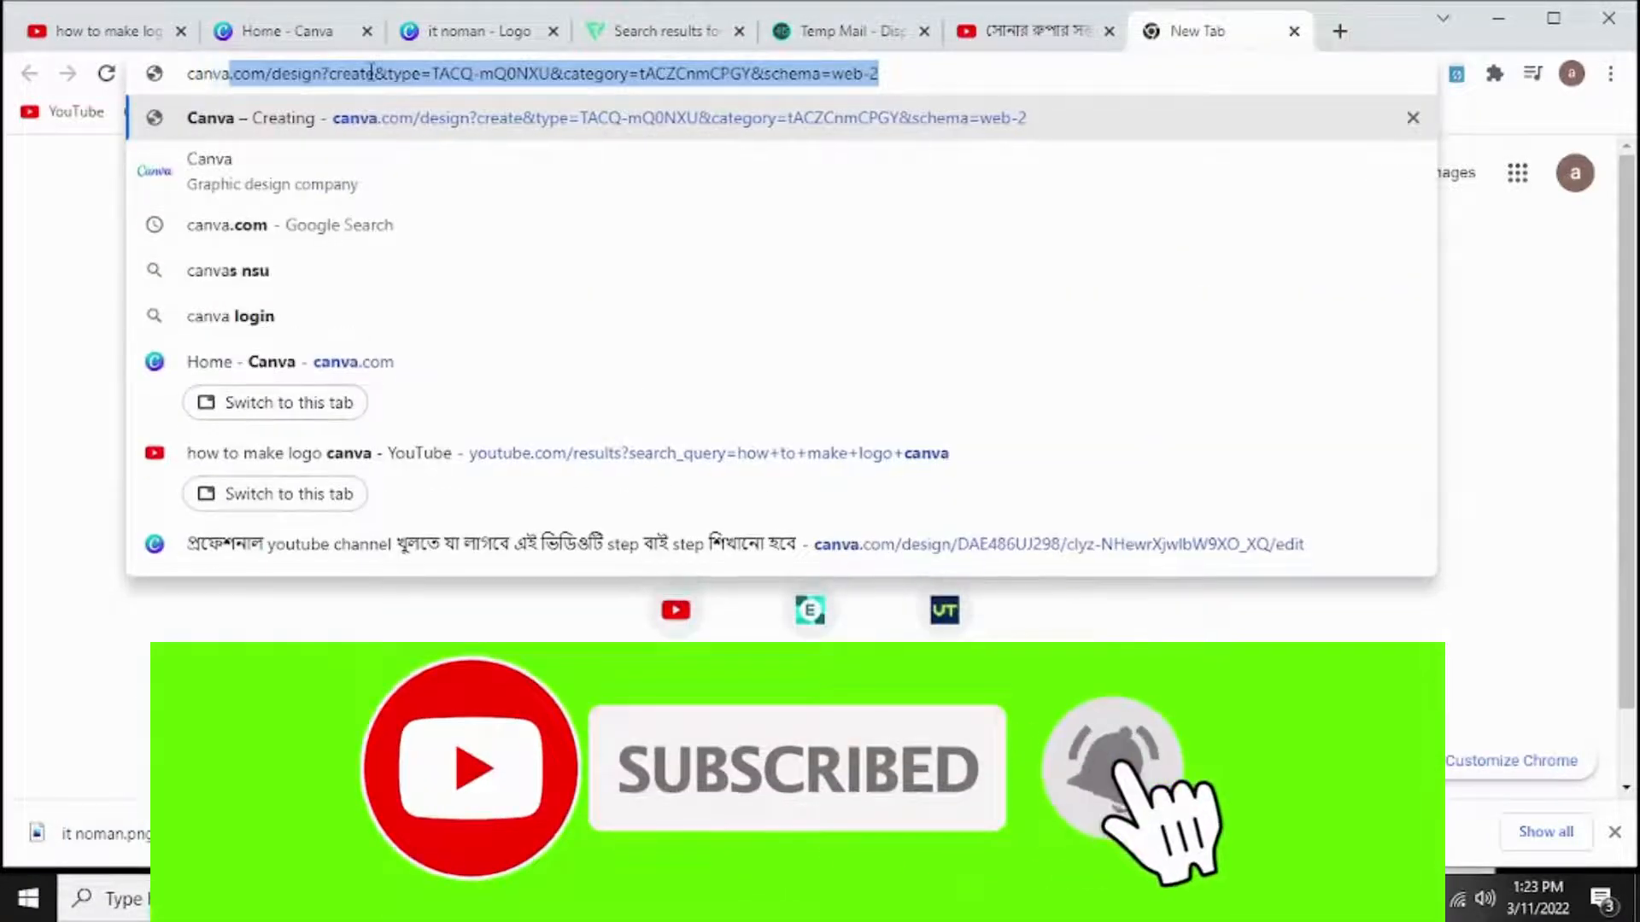
pyautogui.click(264, 300)
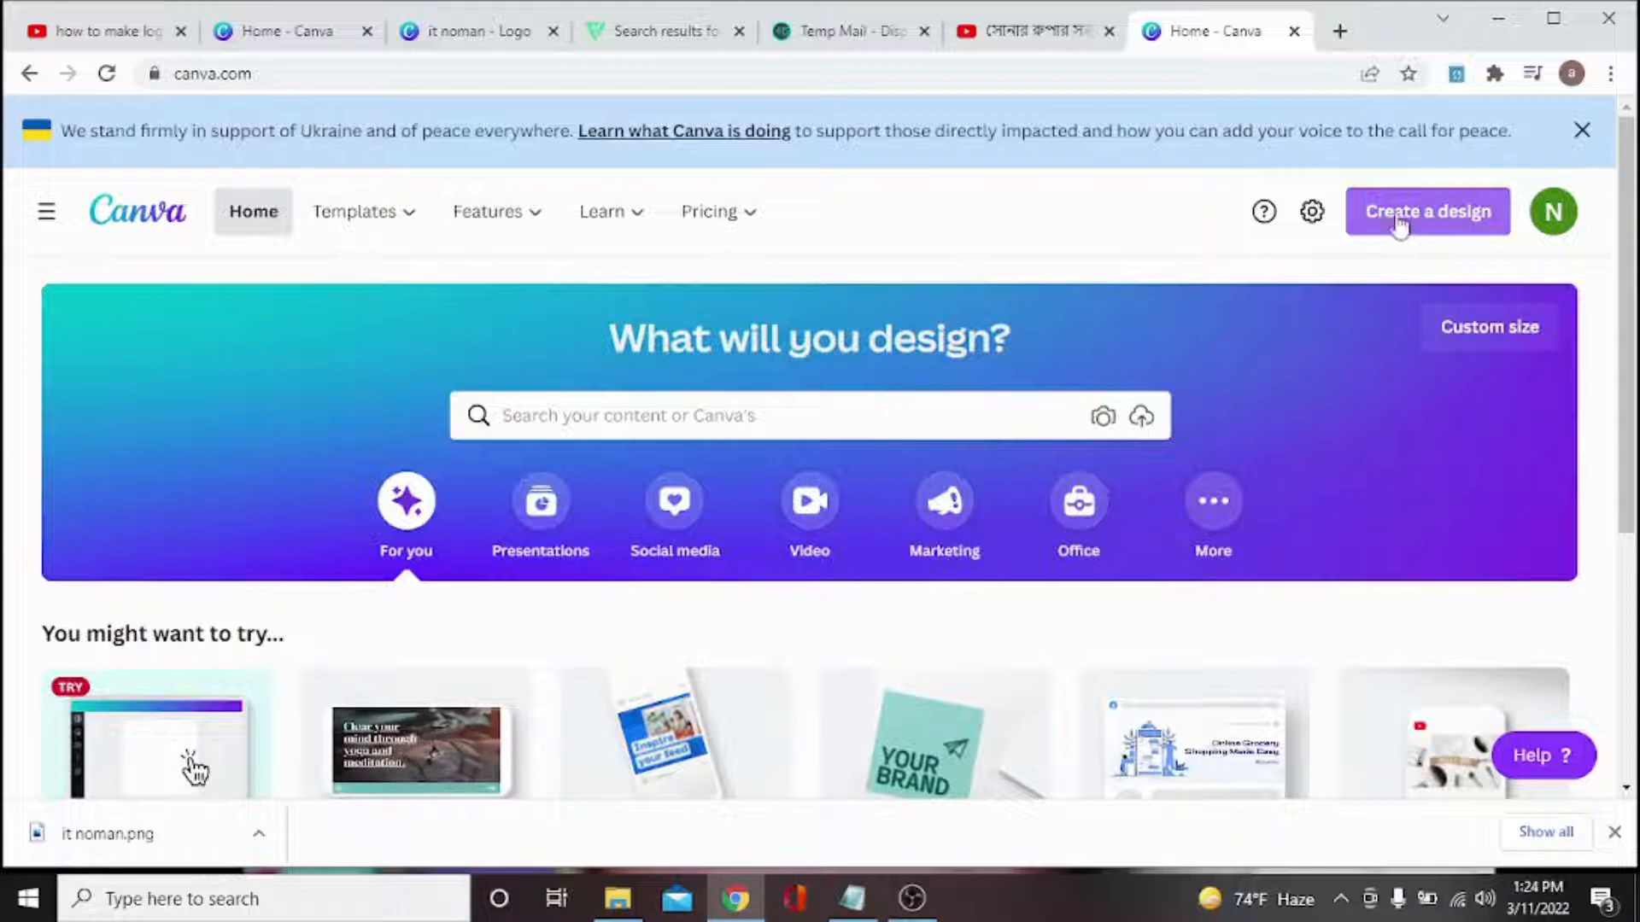
# Search the design types for "logo", create a new blank Logo design and dismiss the sharing pop-up
pyautogui.click(1413, 224)
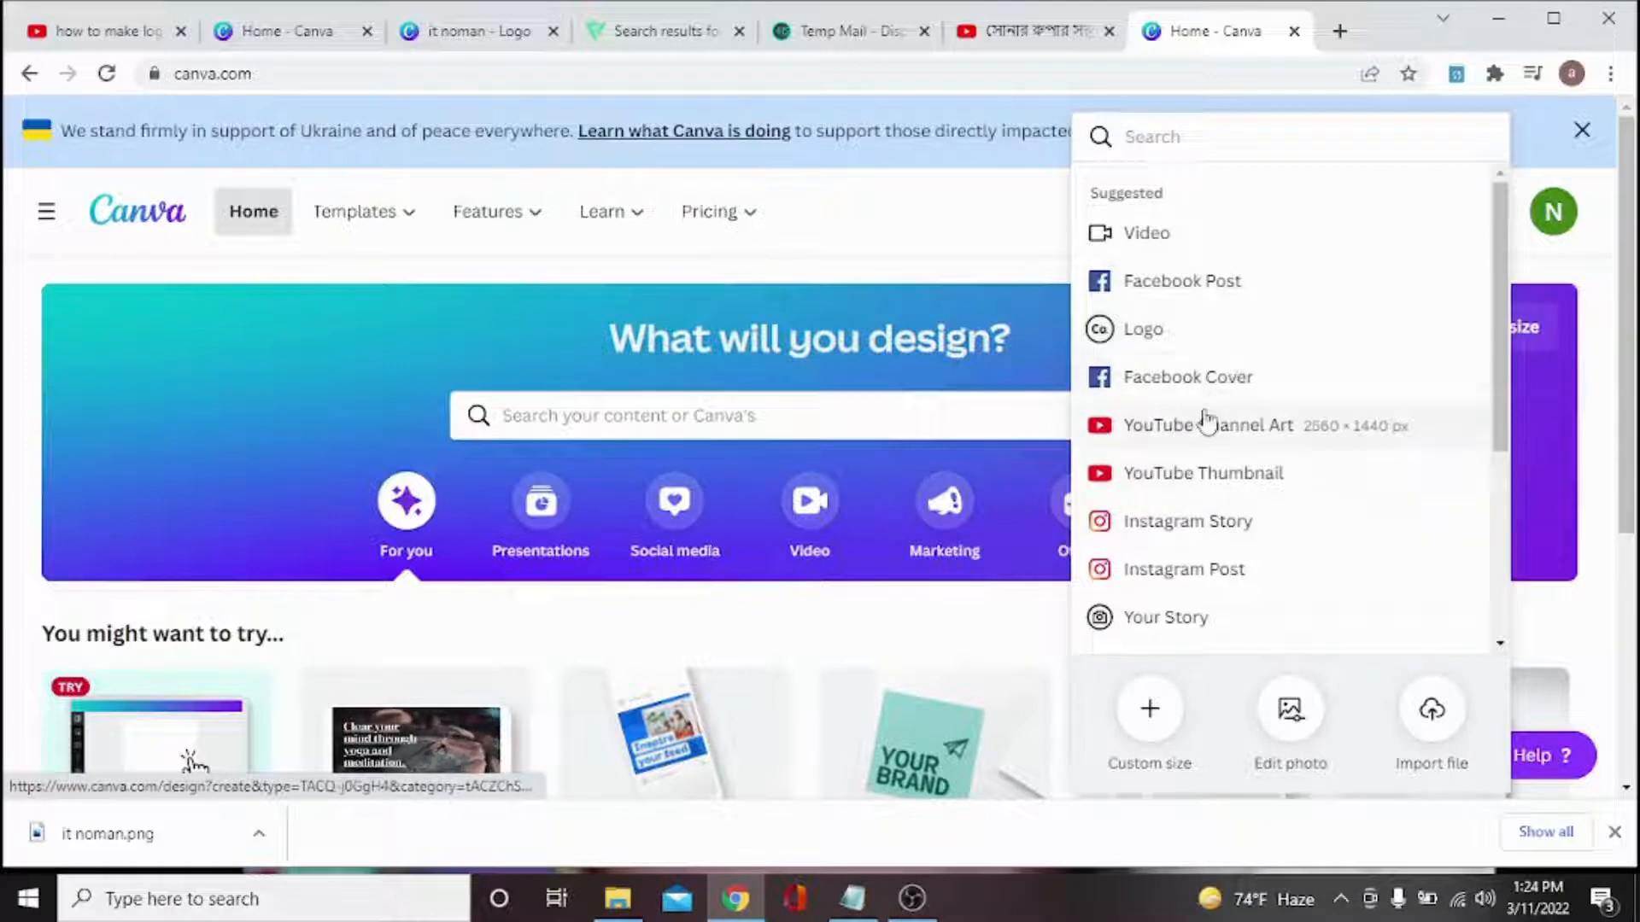
pyautogui.scroll(-3, 1208, 426)
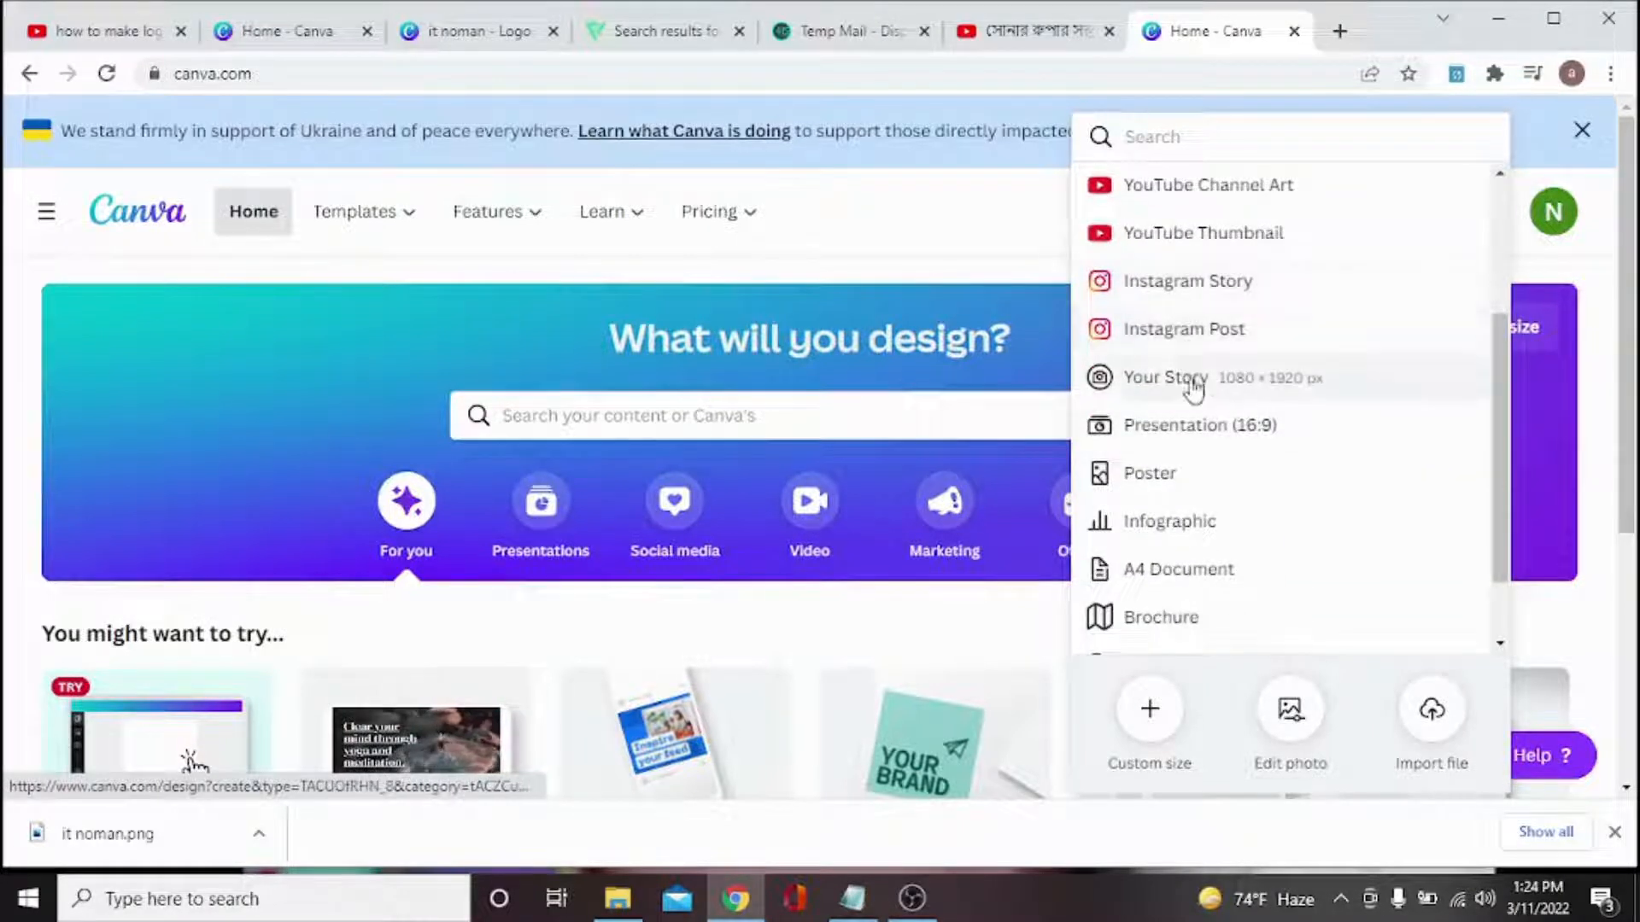
pyautogui.scroll(-4, 1161, 393)
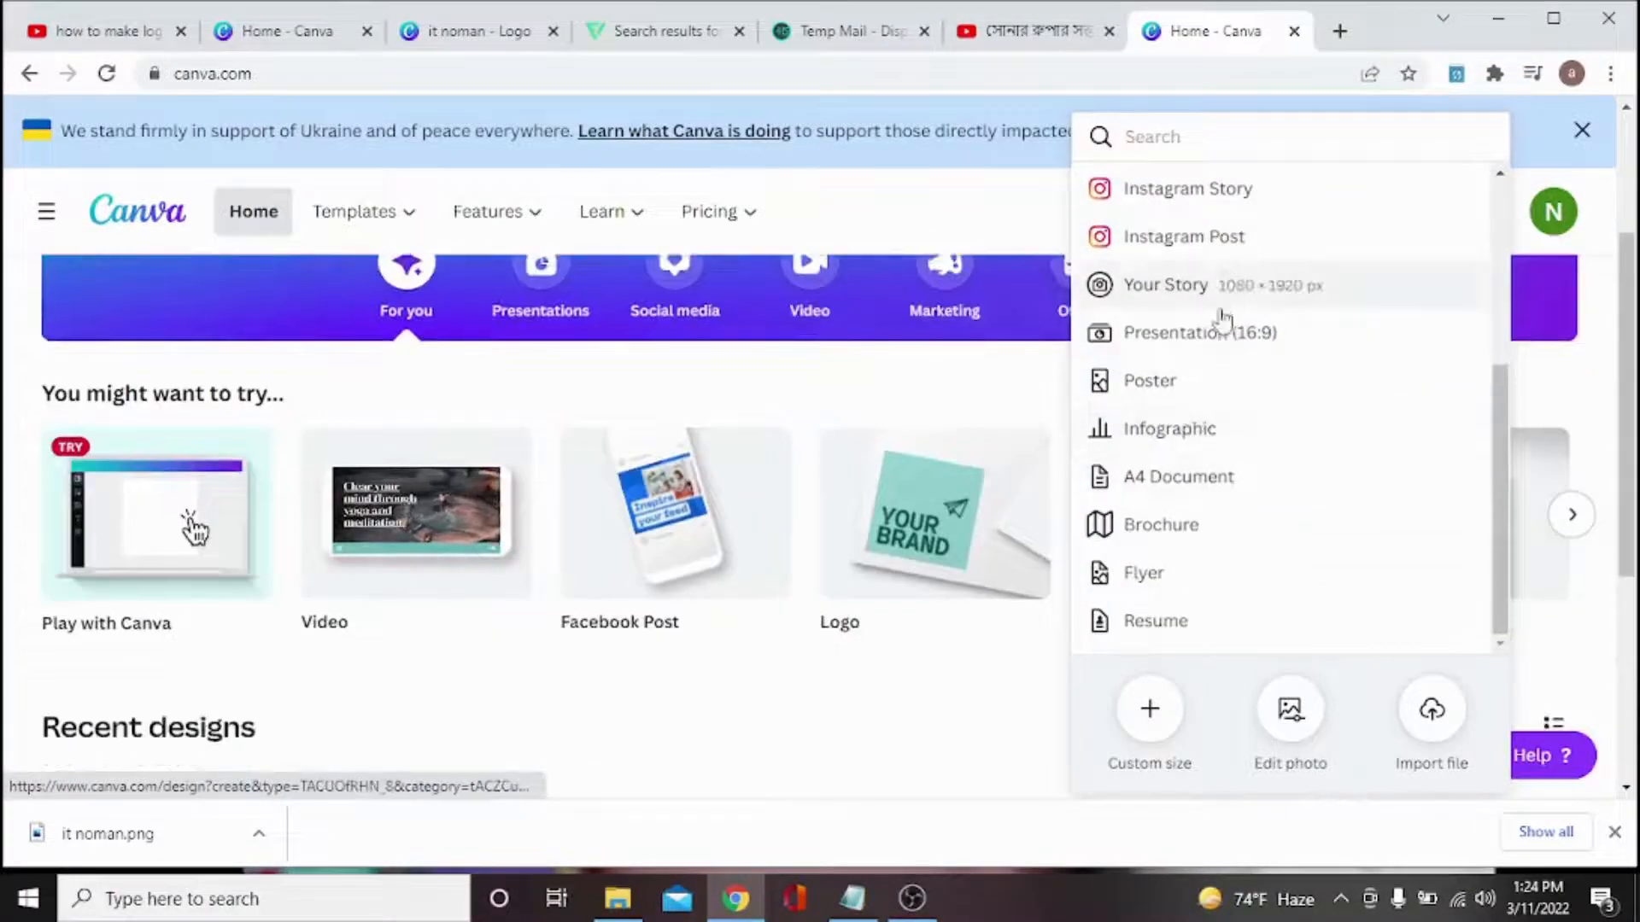
pyautogui.scroll(4, 1221, 320)
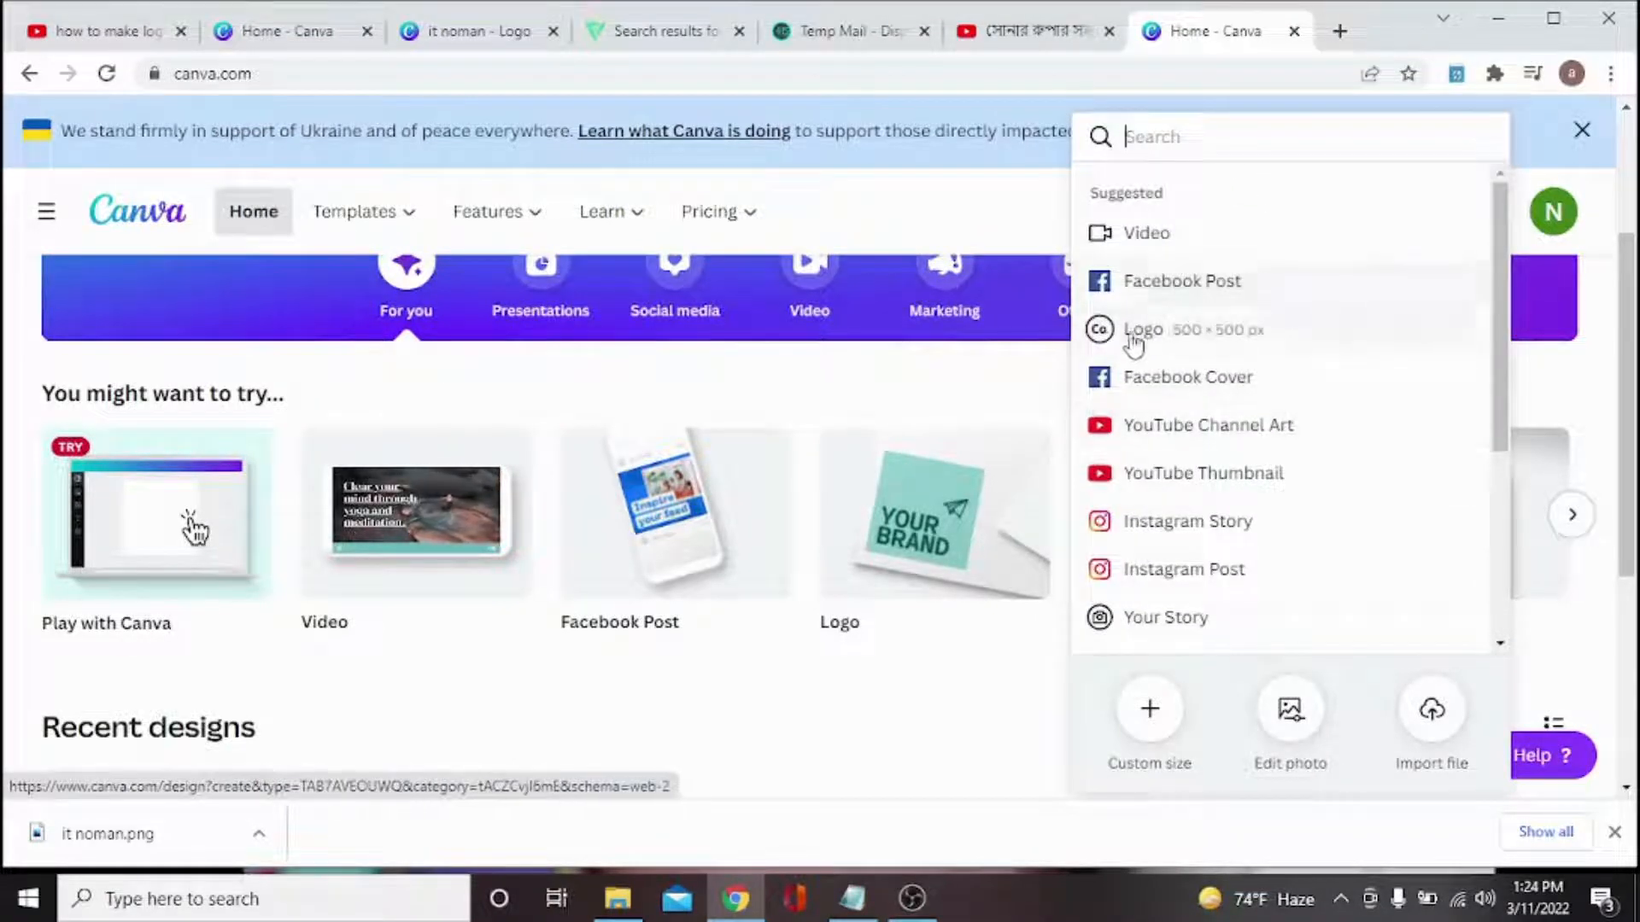
pyautogui.click(1219, 131)
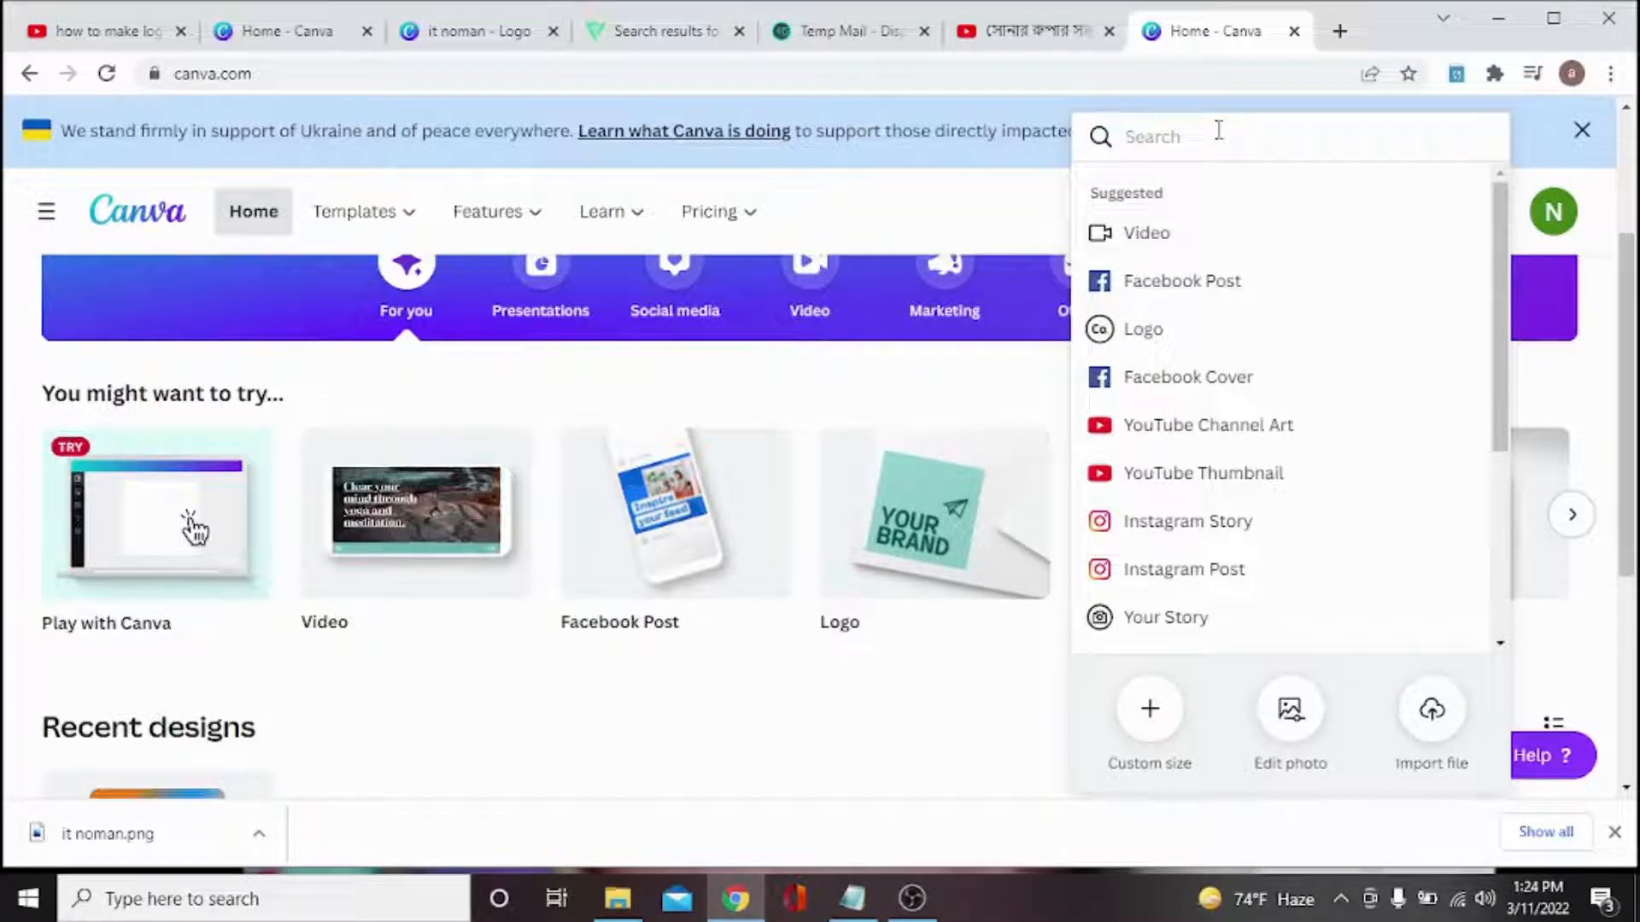
pyautogui.write('logo')
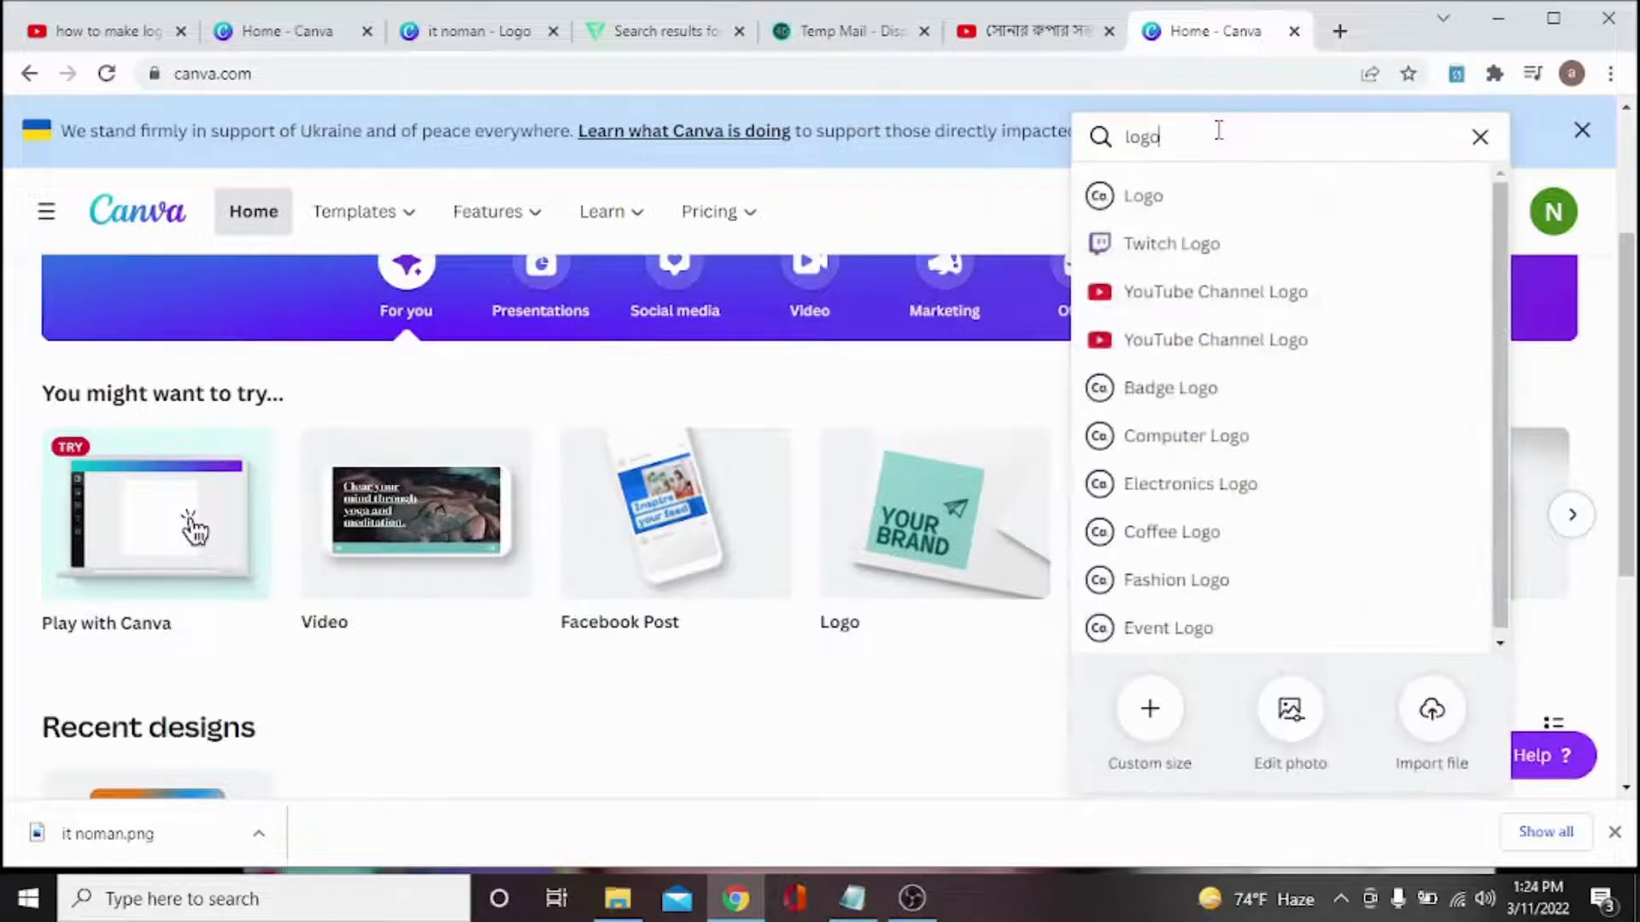
pyautogui.click(1105, 205)
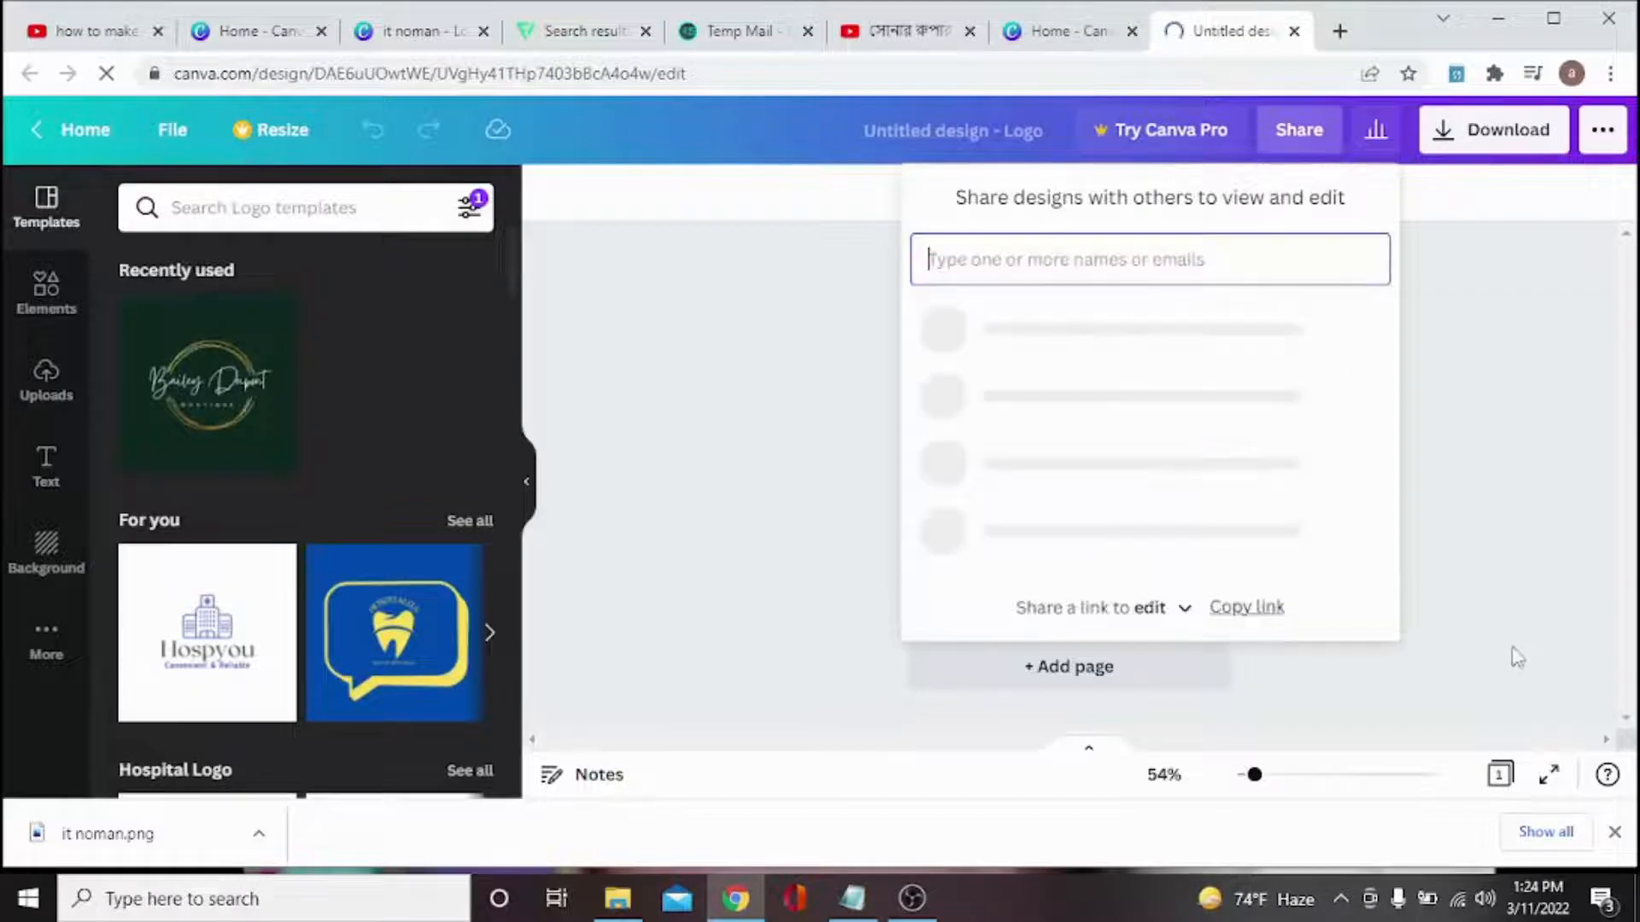
pyautogui.click(1517, 657)
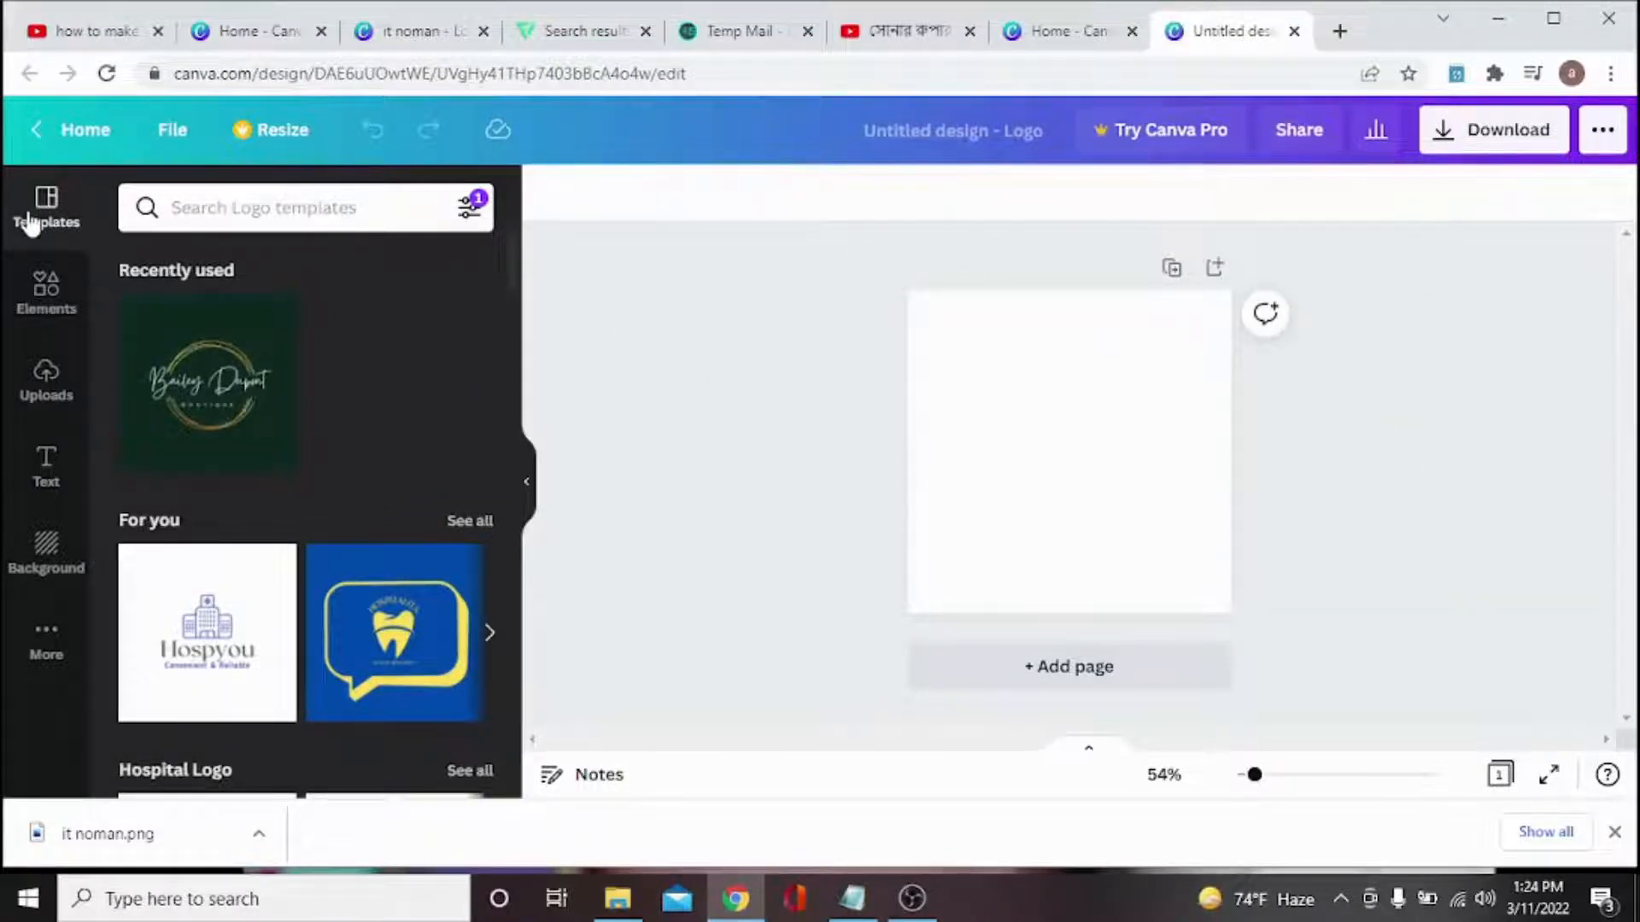
# Apply the dark green Event Logo template with the gold ring to the blank page
pyautogui.scroll(-10, 309, 461)
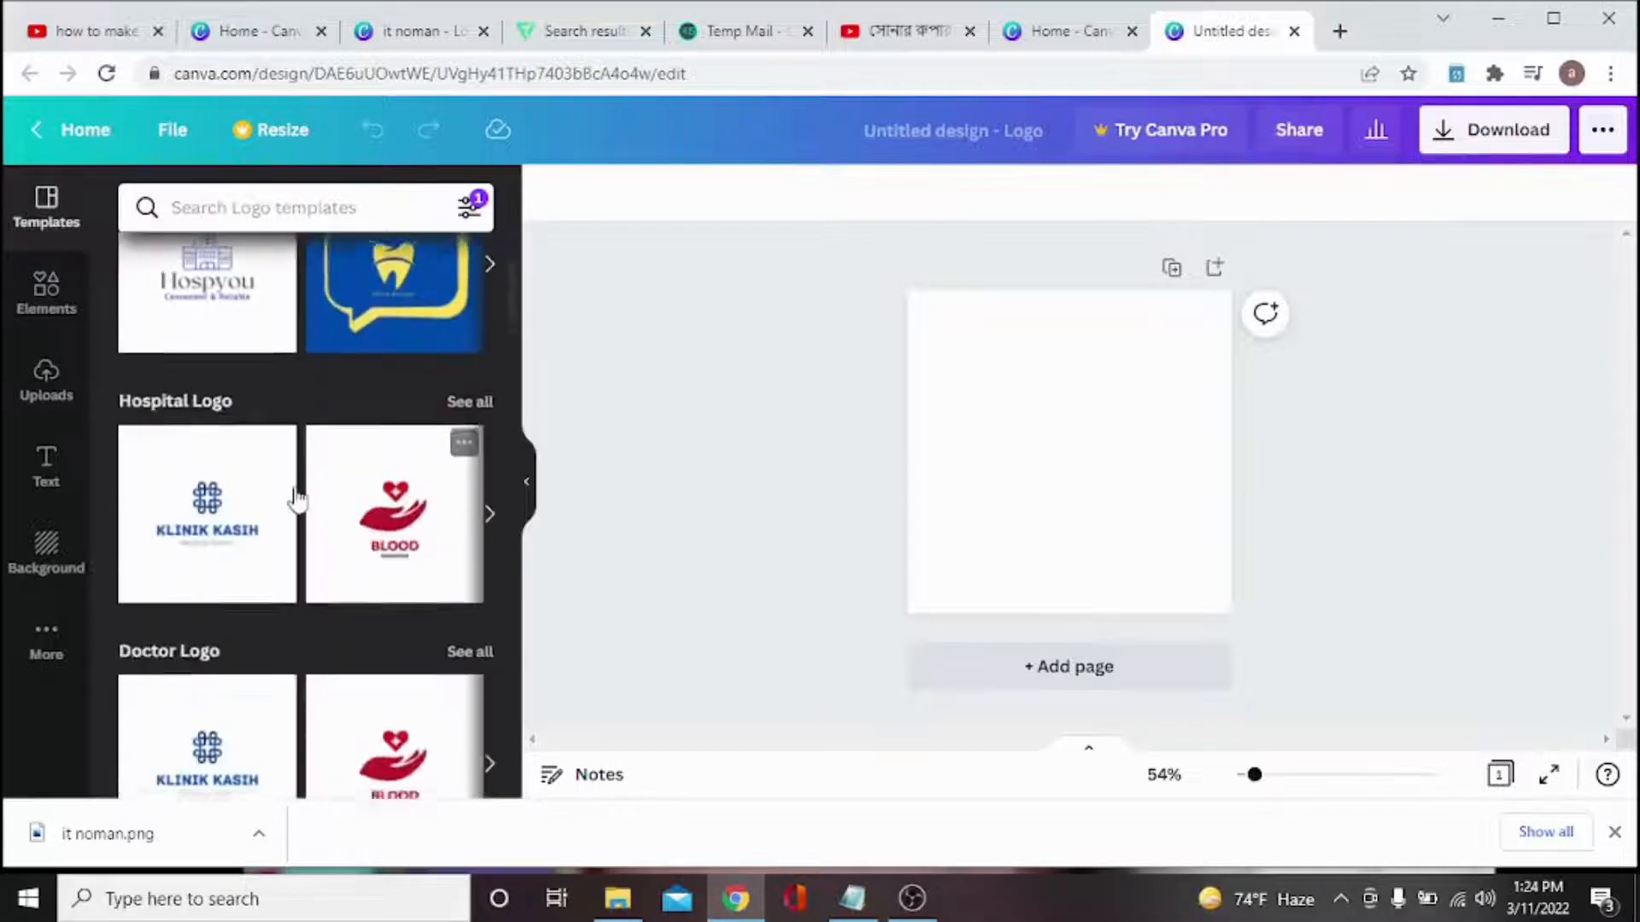
pyautogui.scroll(-9, 346, 436)
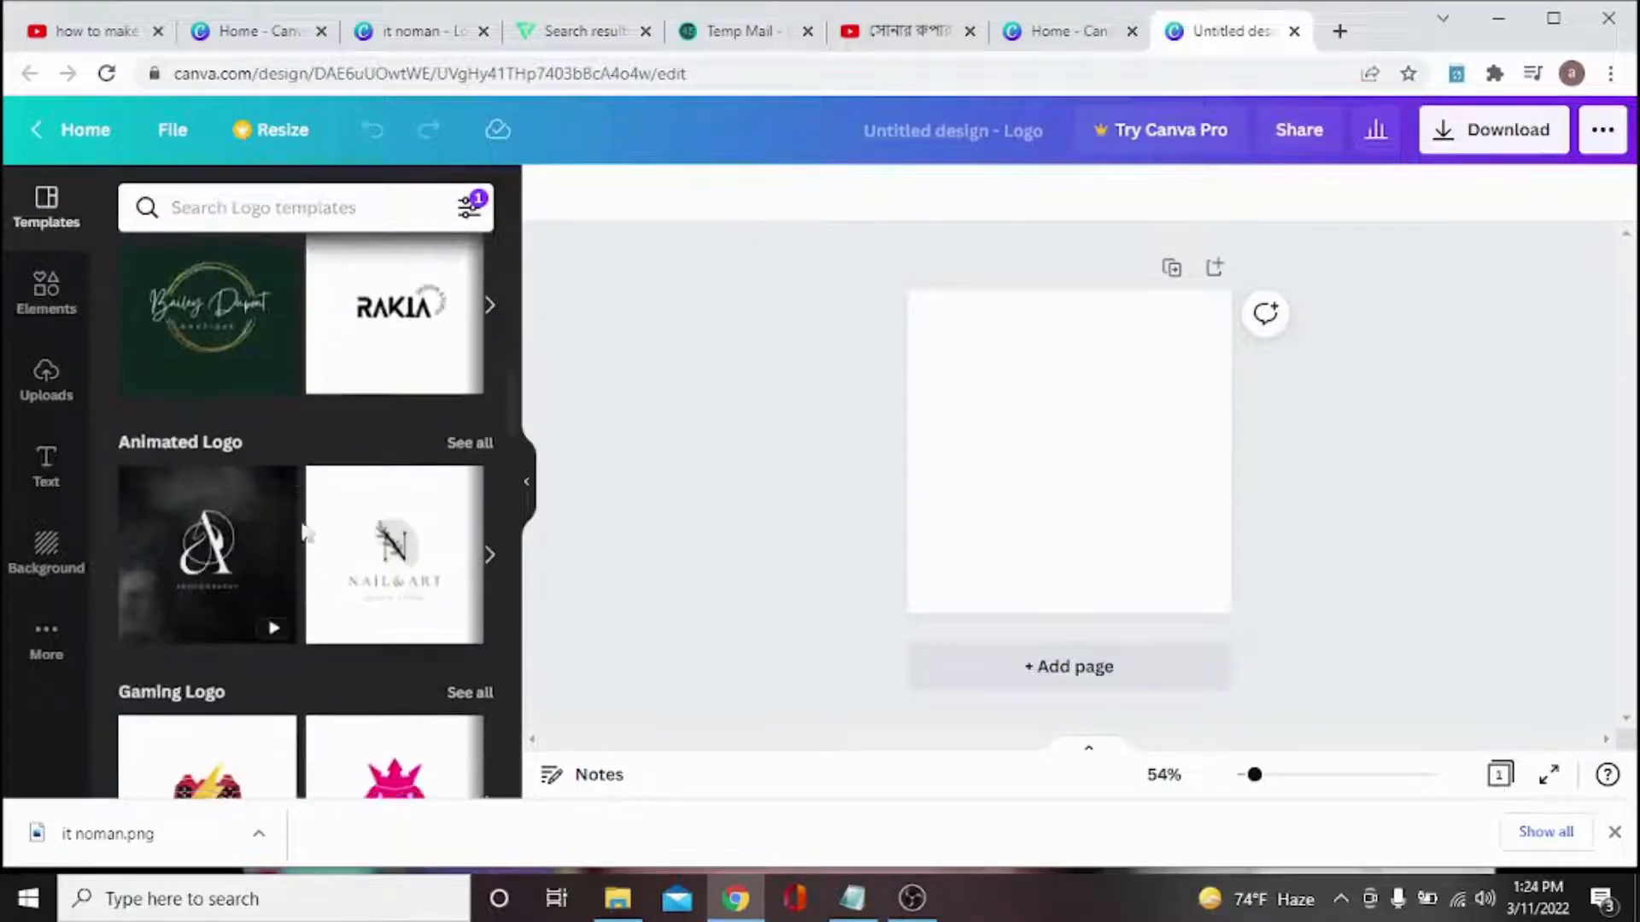
pyautogui.scroll(7, 291, 517)
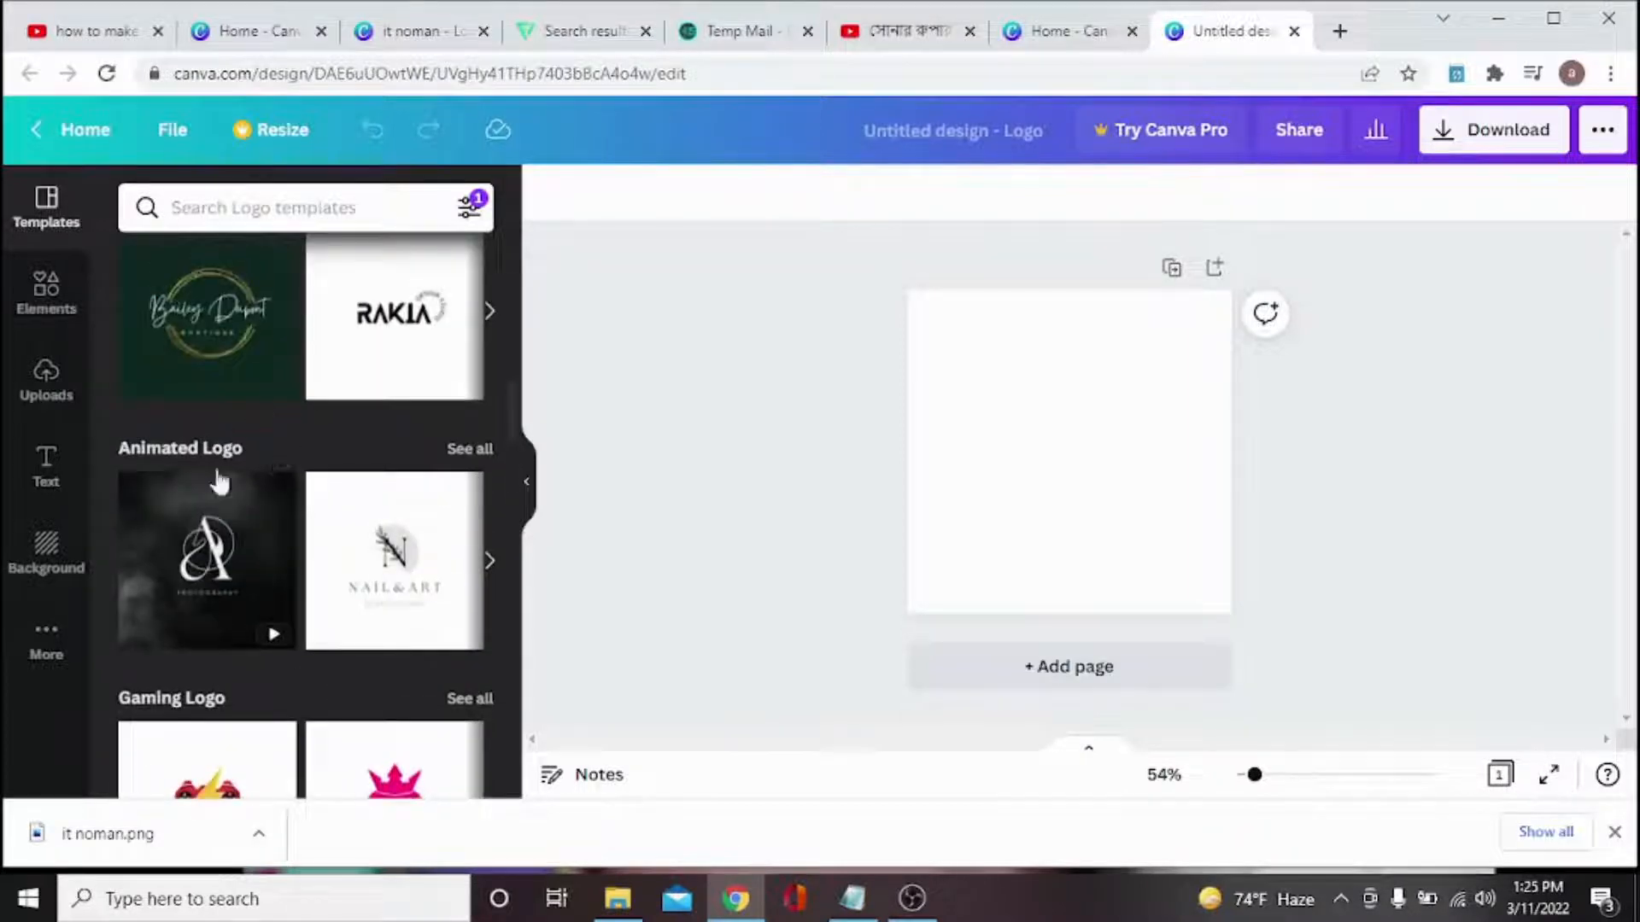
pyautogui.scroll(-5, 220, 483)
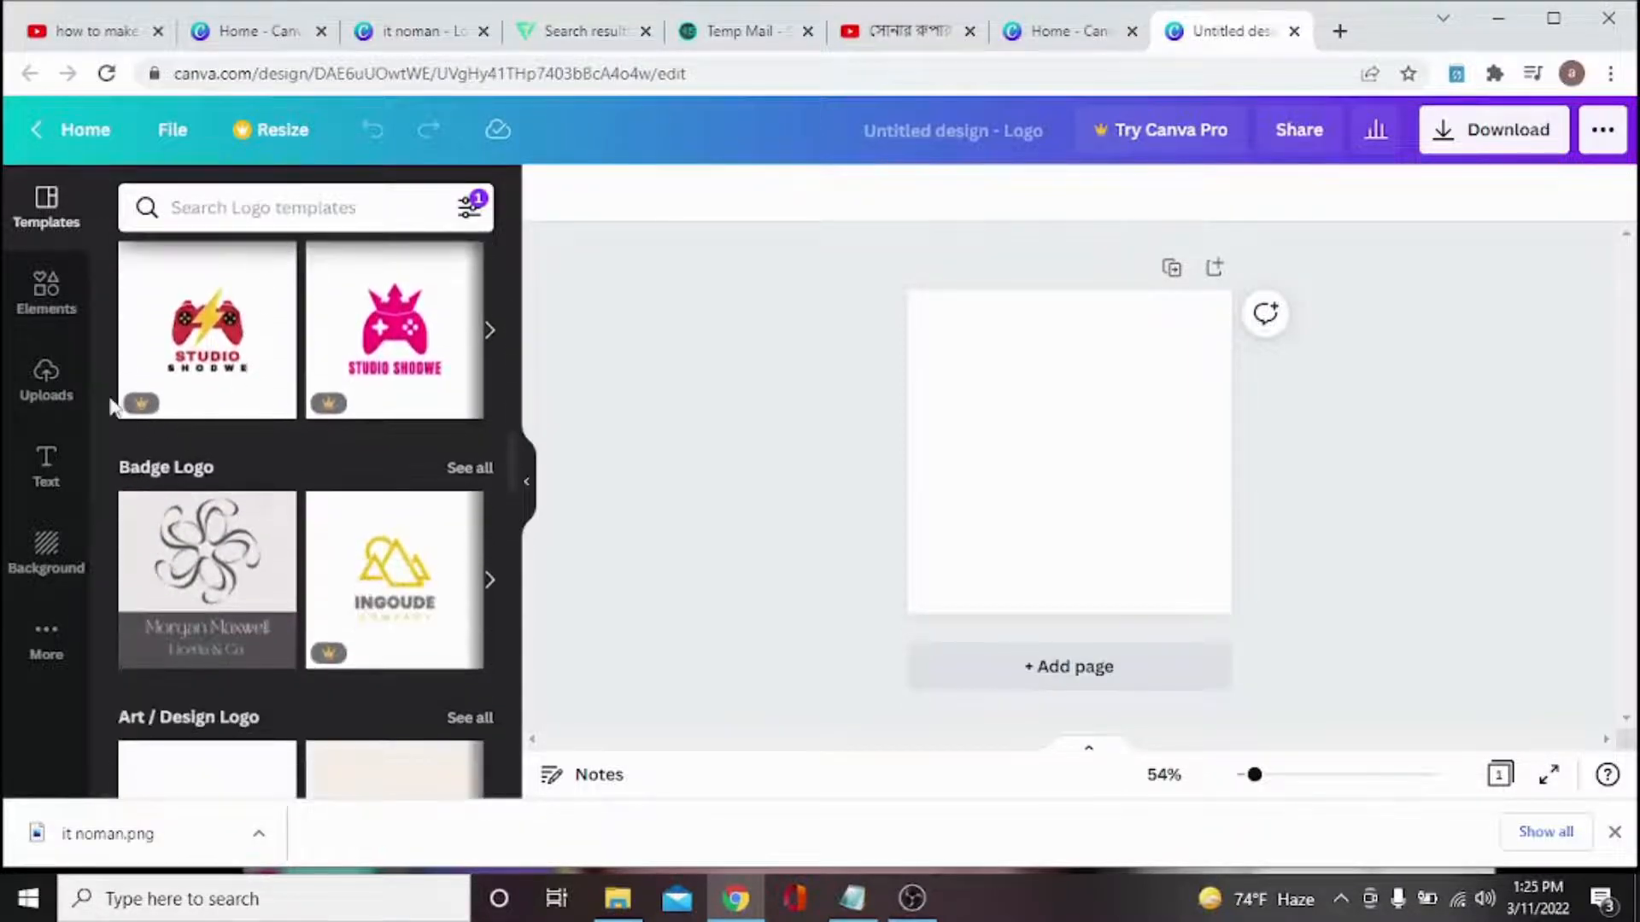
pyautogui.scroll(4, 219, 382)
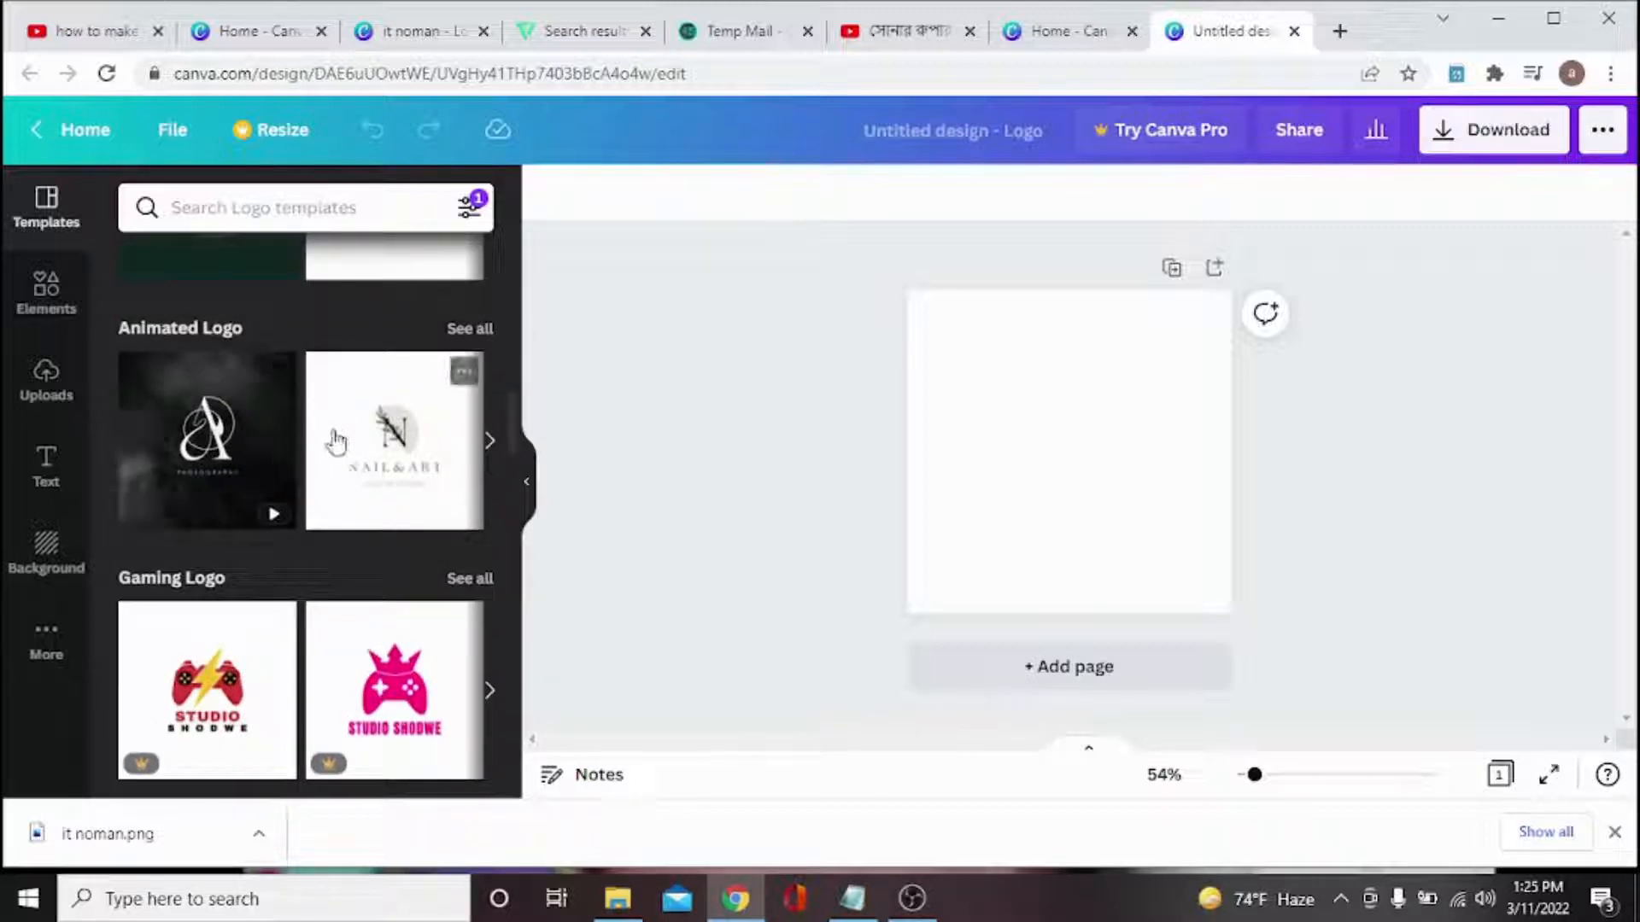
pyautogui.scroll(4, 362, 436)
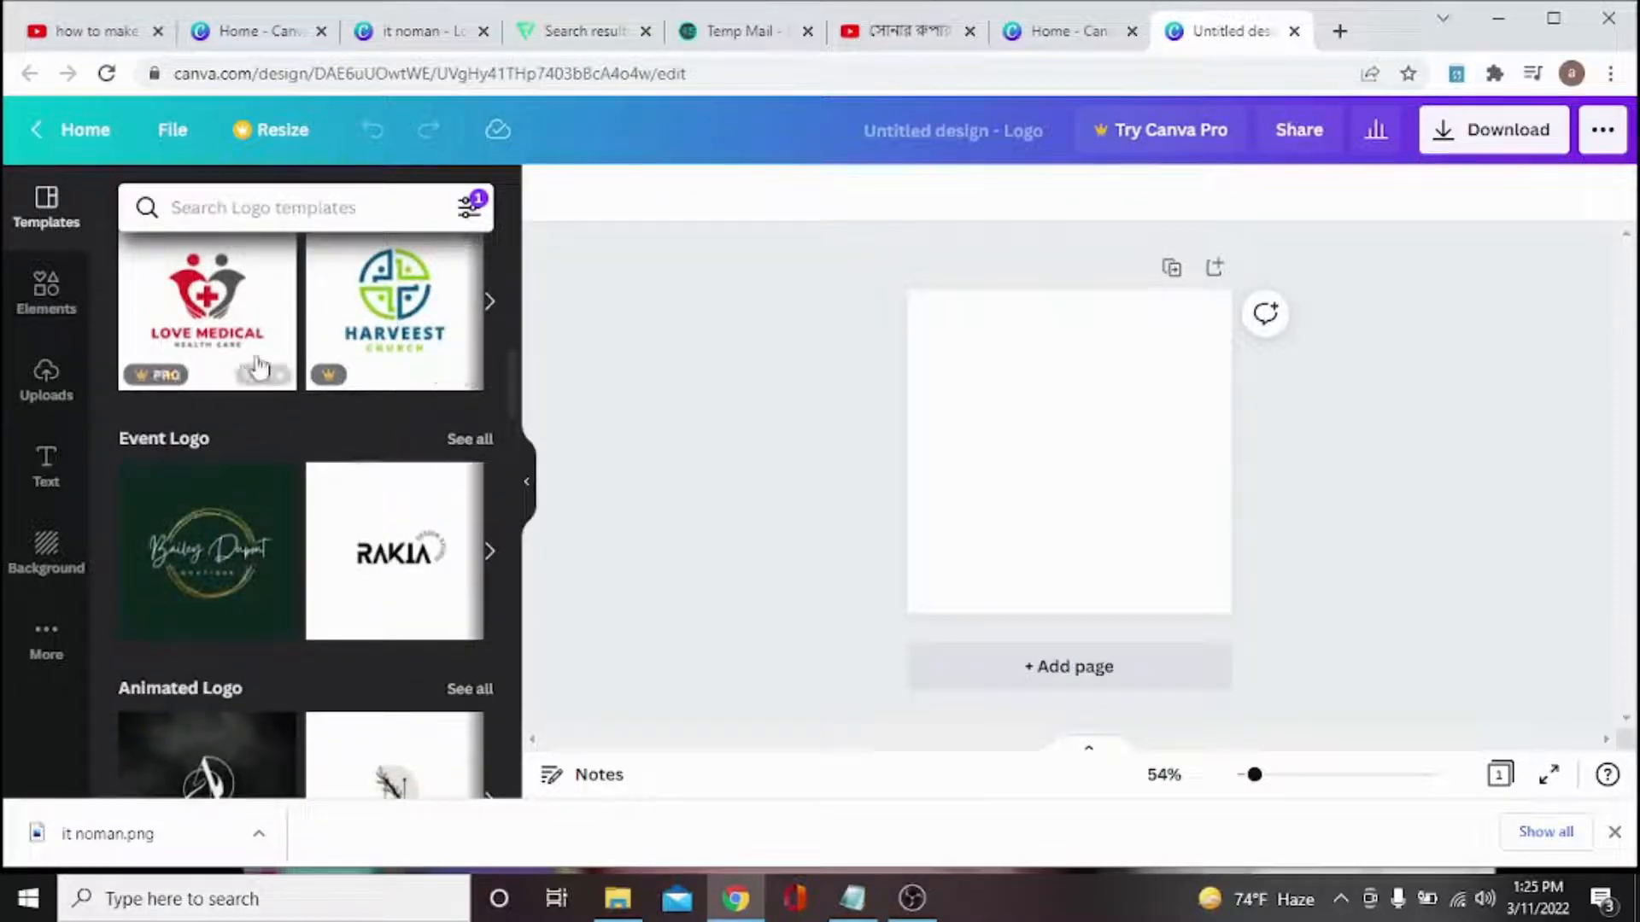
pyautogui.scroll(-8, 314, 523)
pyautogui.scroll(-10, 309, 534)
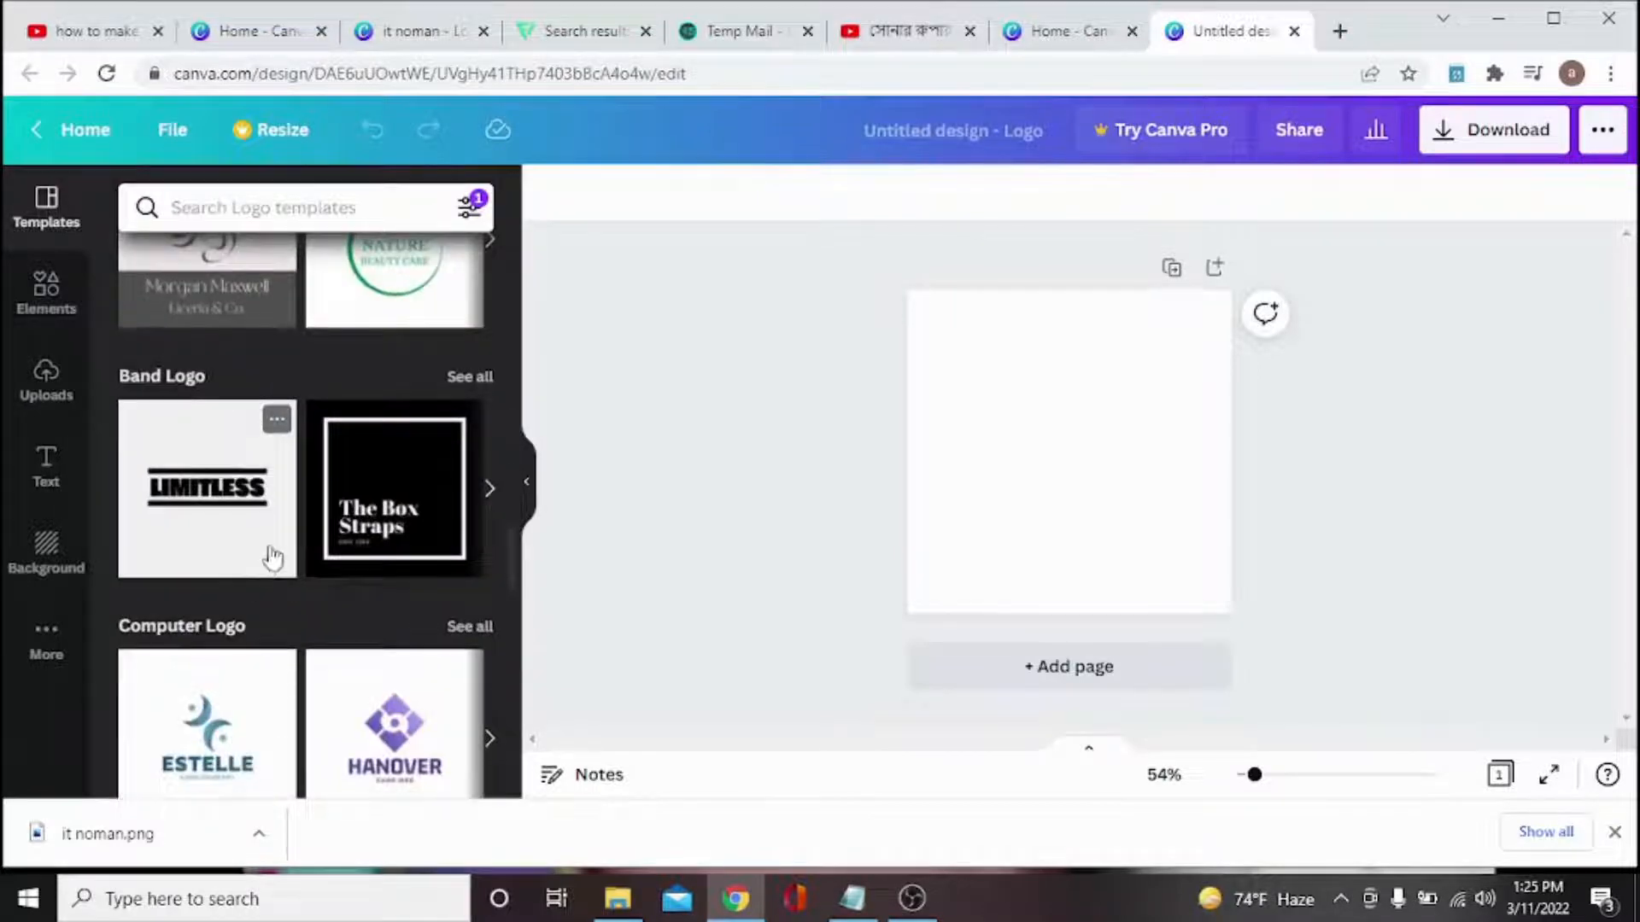
pyautogui.scroll(4, 273, 557)
pyautogui.scroll(6, 322, 551)
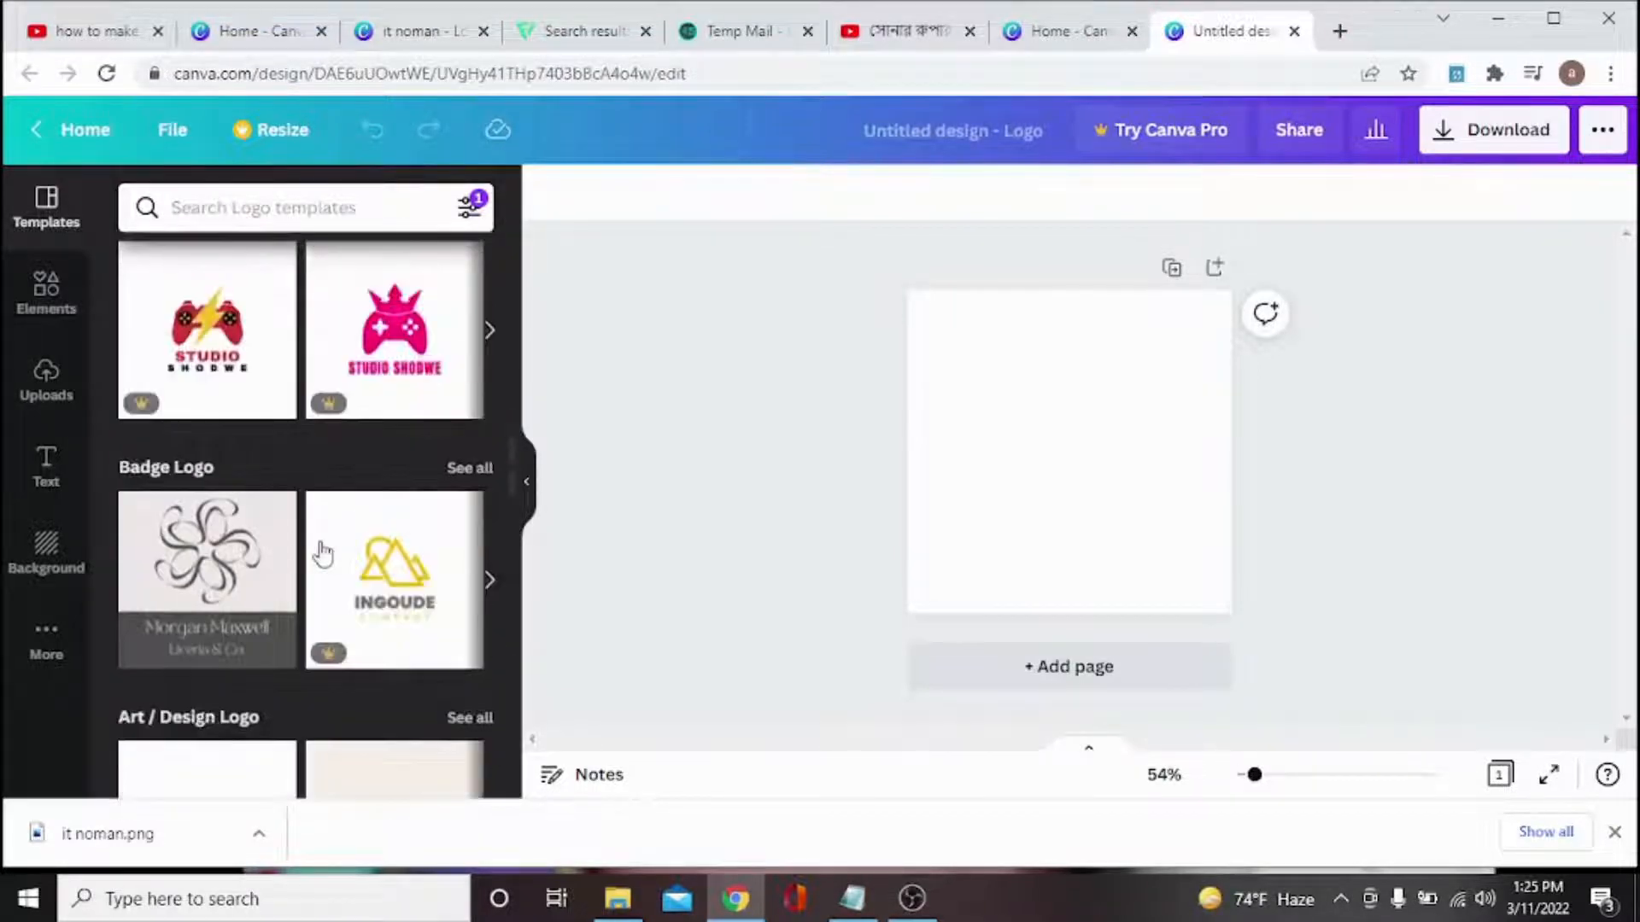
pyautogui.scroll(10, 322, 553)
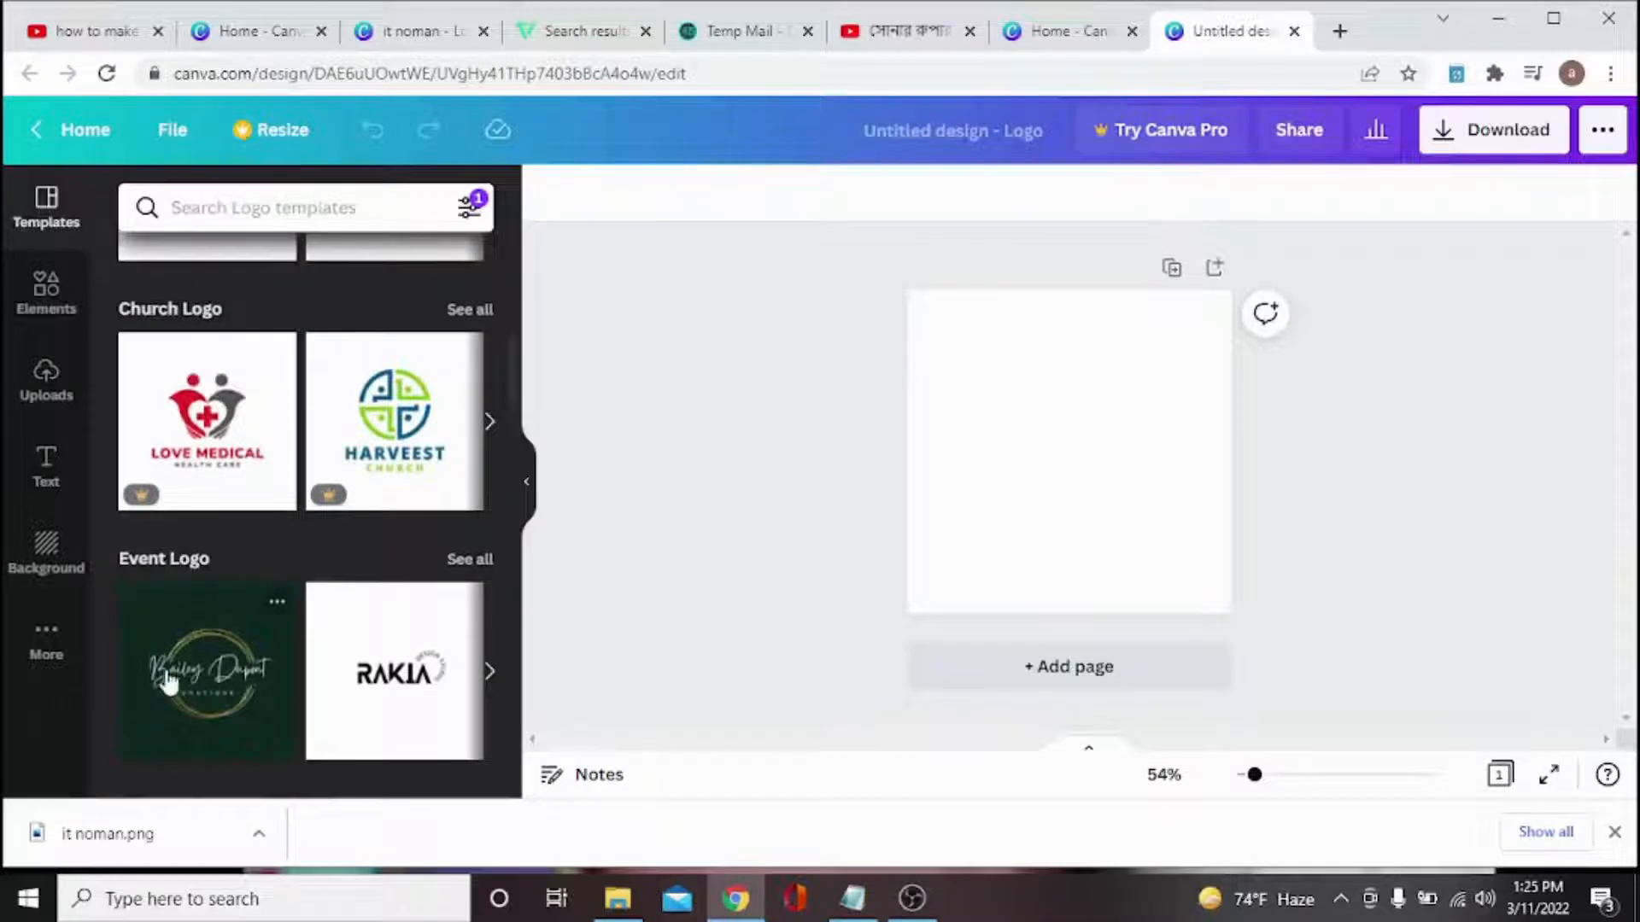
pyautogui.click(201, 667)
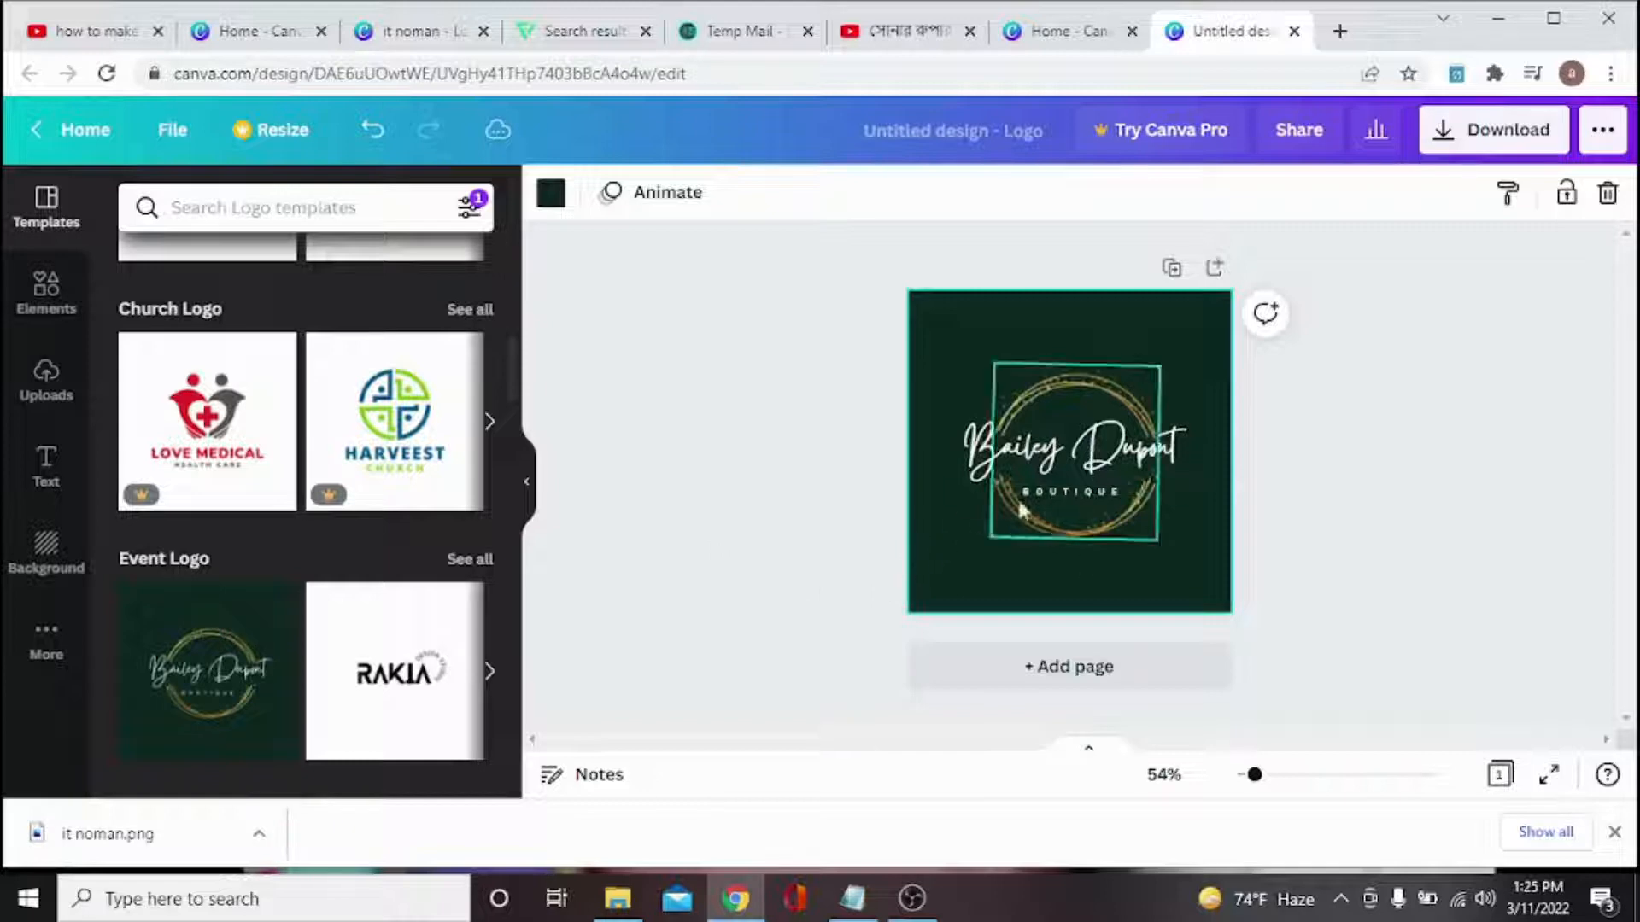
# Delete the large script name text from the centre of the logo
pyautogui.click(1112, 459)
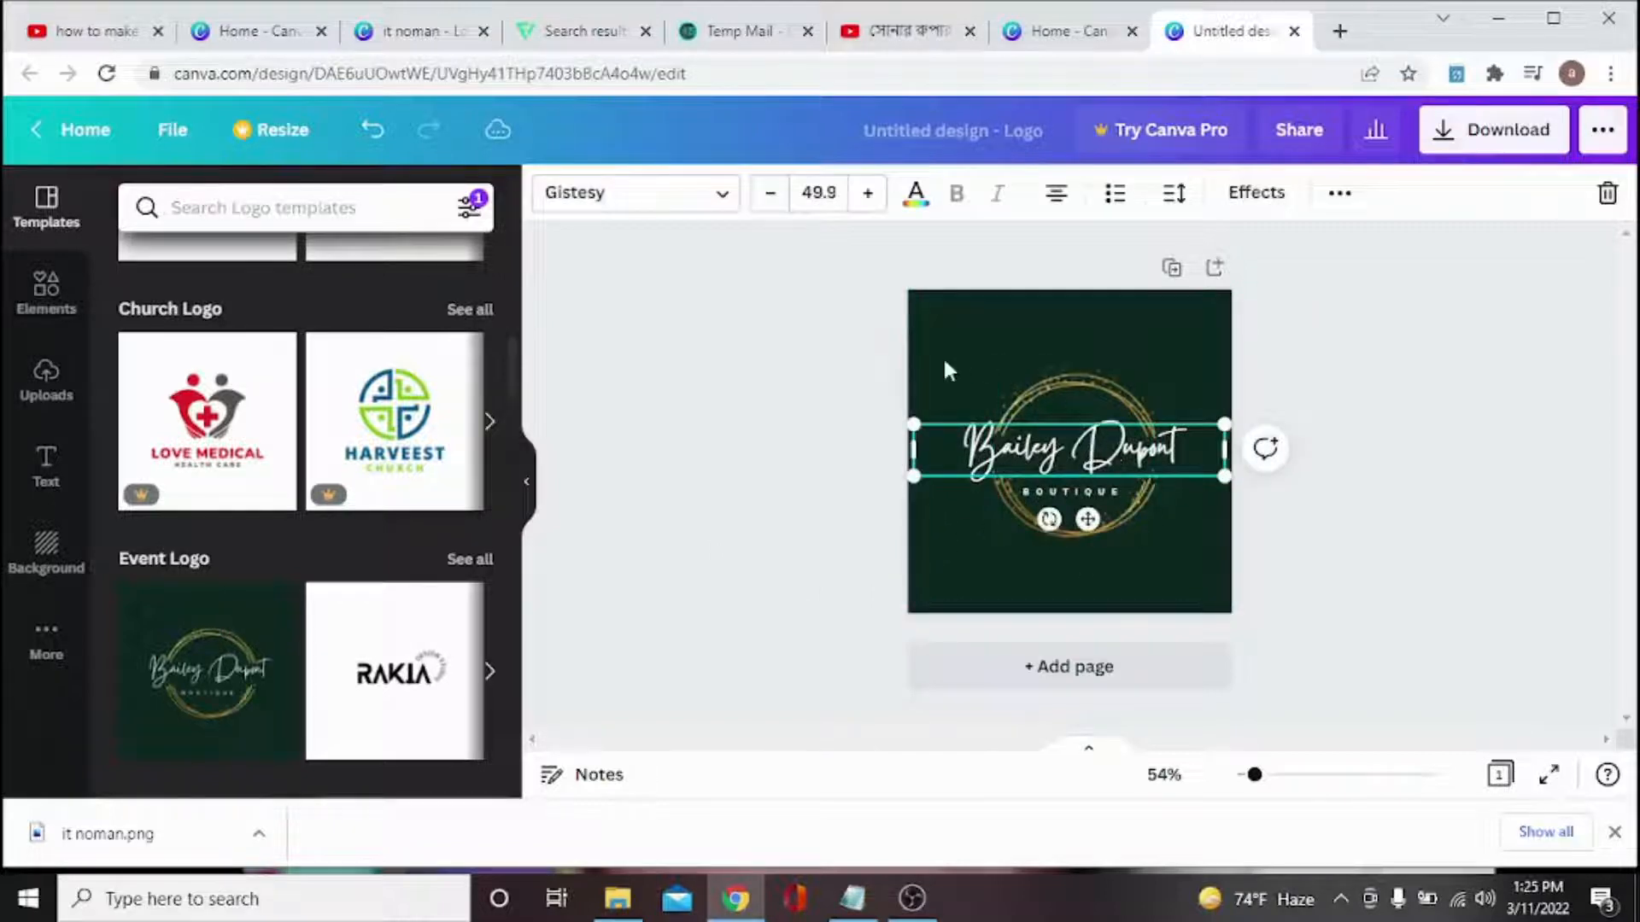
pyautogui.doubleClick(1184, 444)
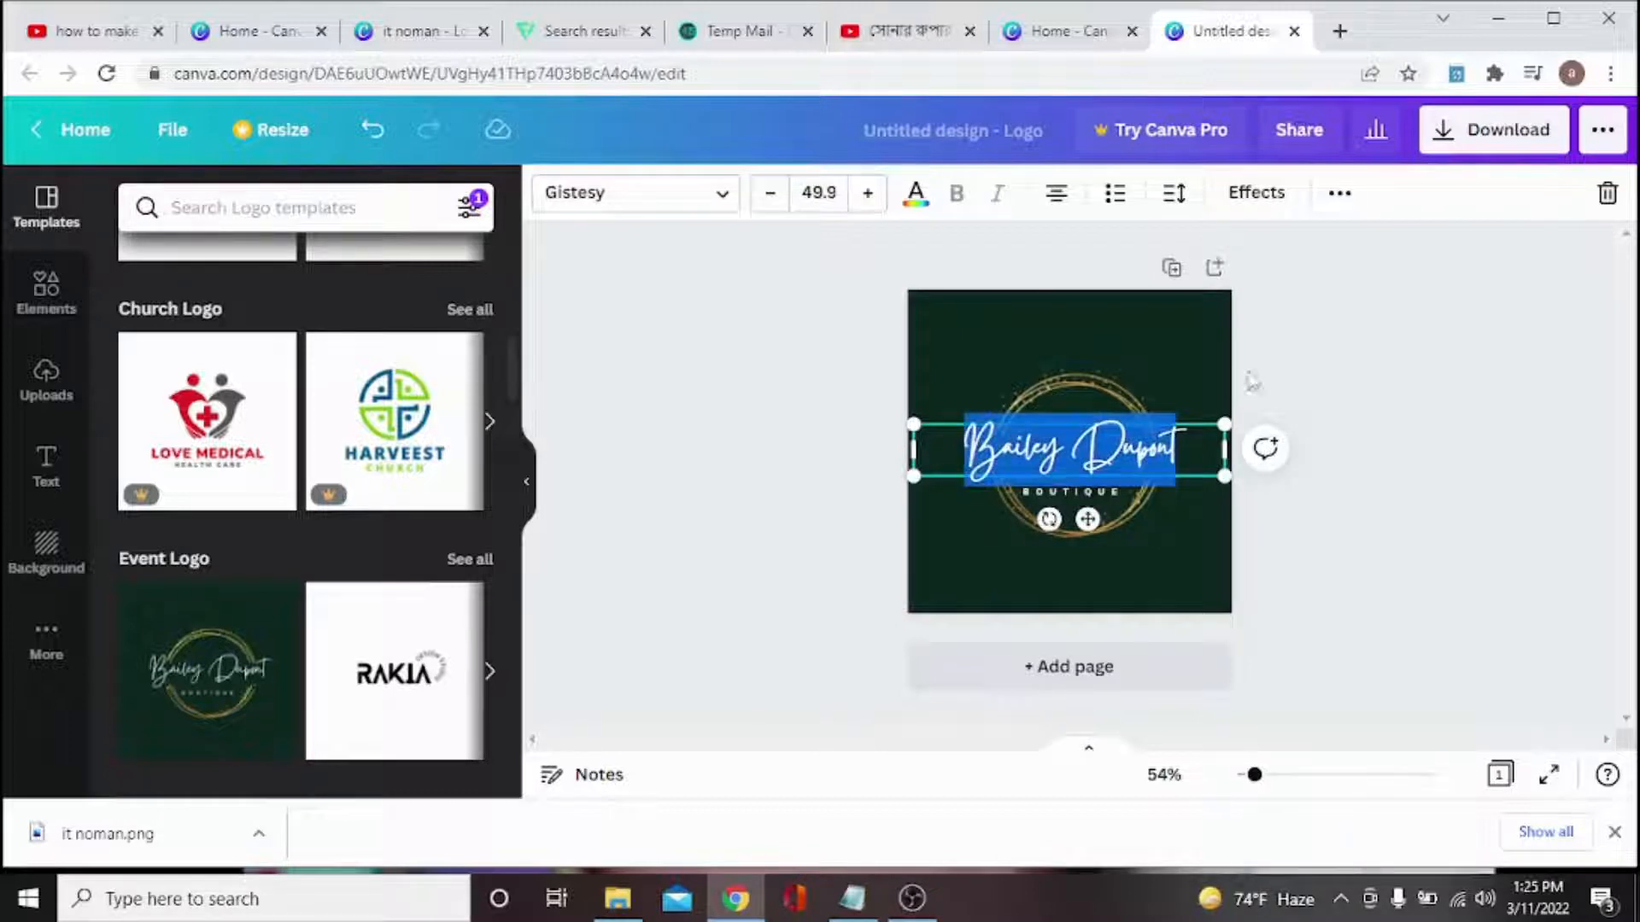
pyautogui.click(1571, 398)
pyautogui.click(1153, 448)
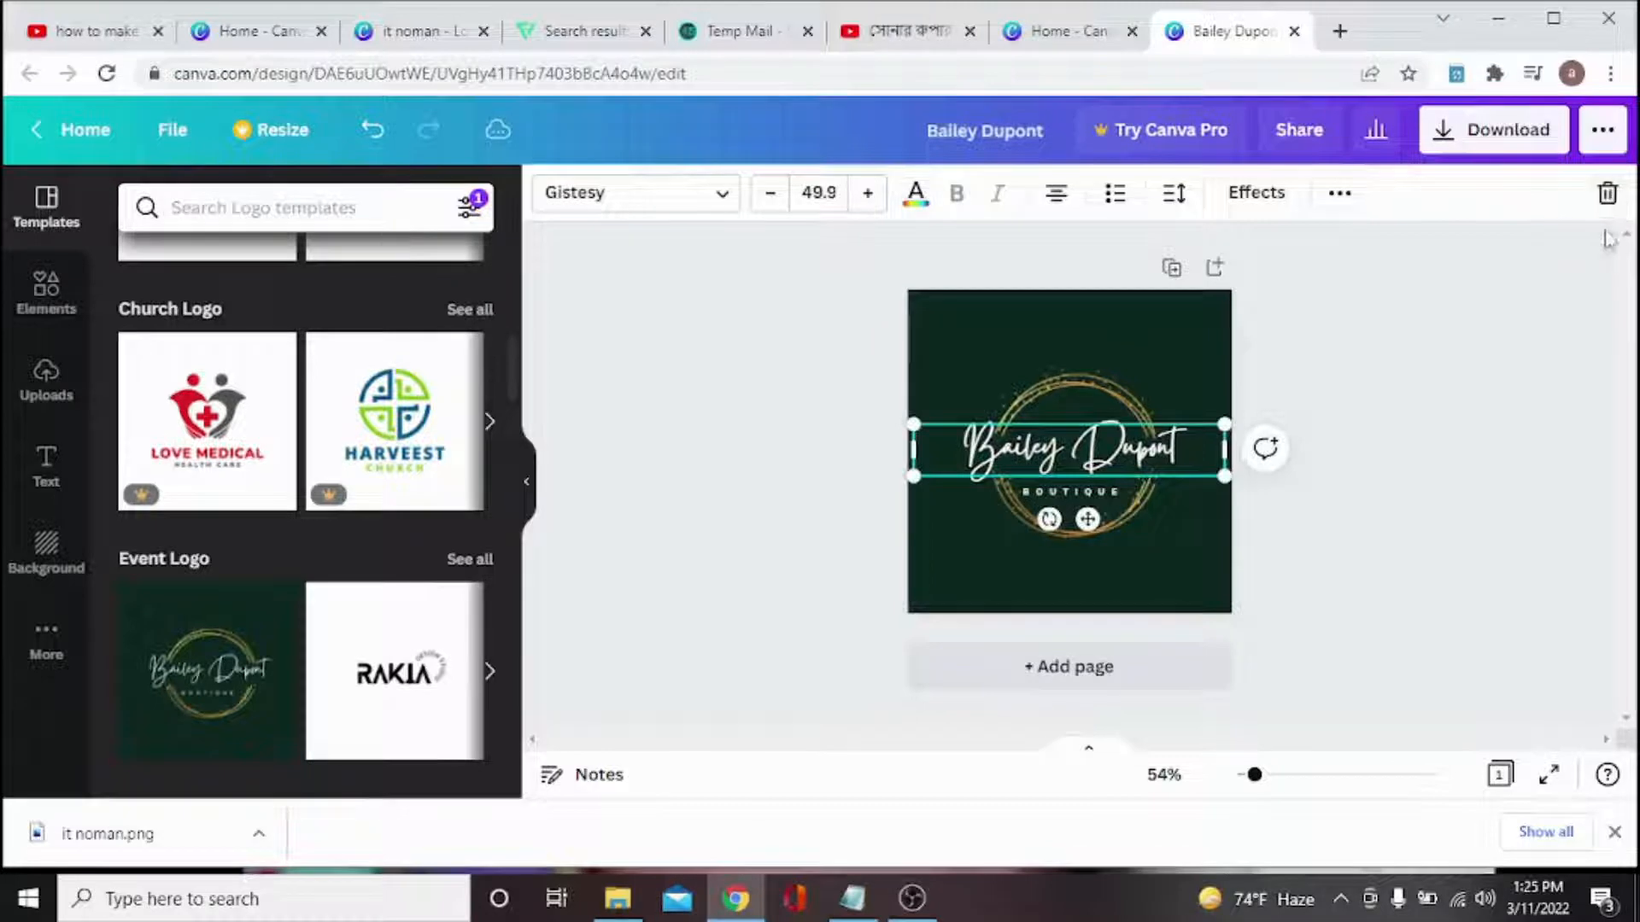
pyautogui.click(1606, 195)
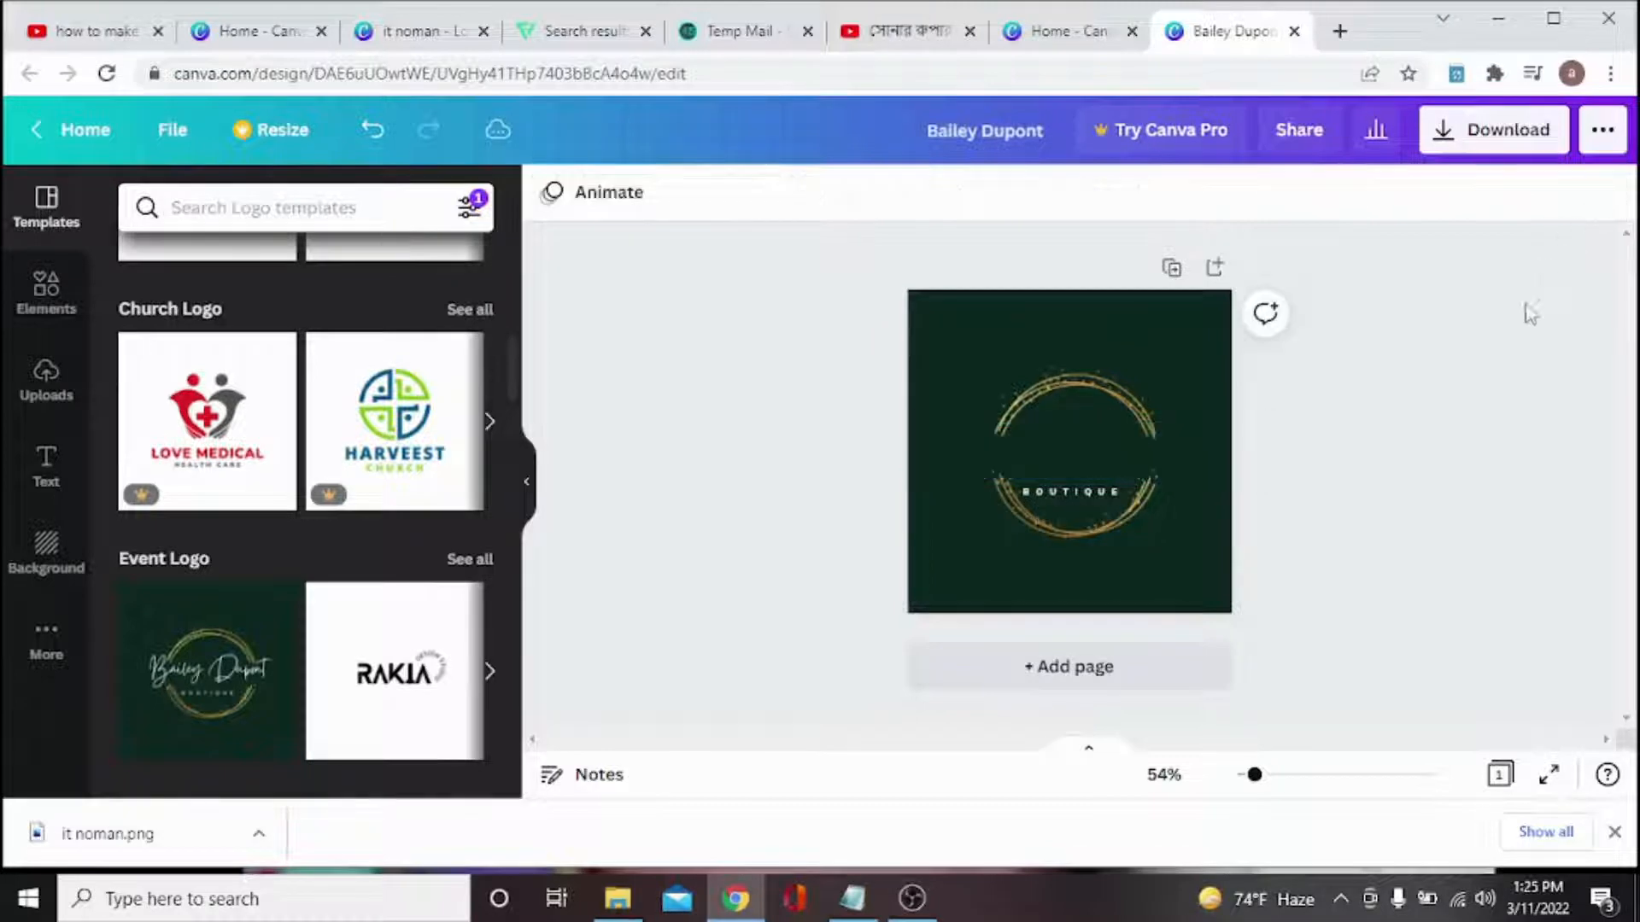
# Add a heading inside the gold ring and set its text to "it"
pyautogui.click(1062, 467)
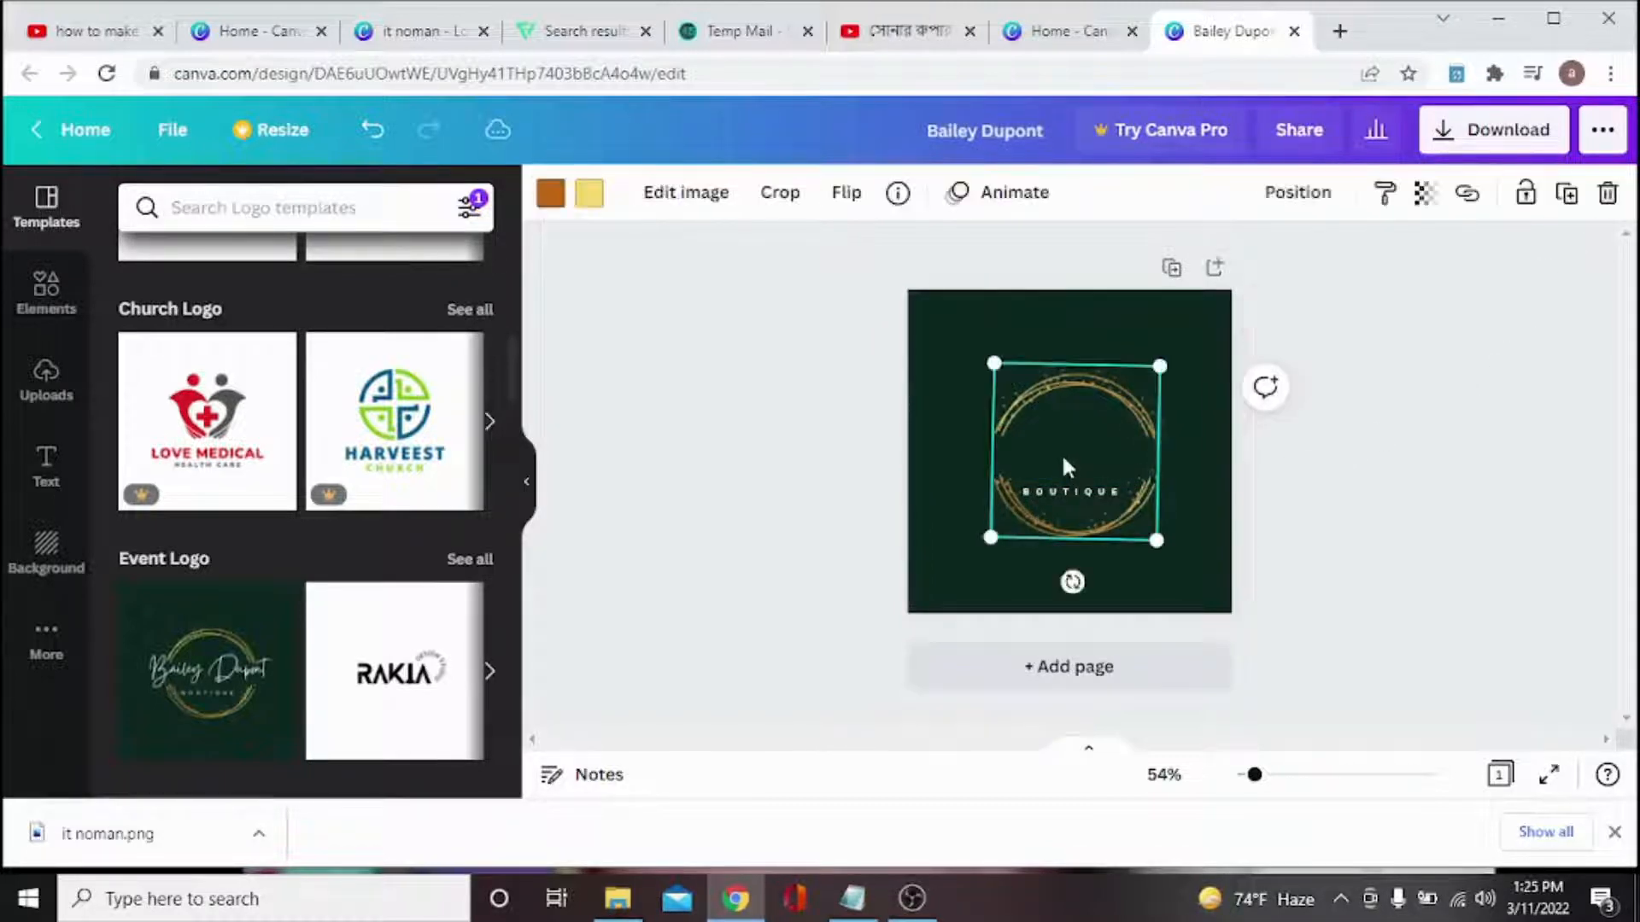
pyautogui.click(42, 468)
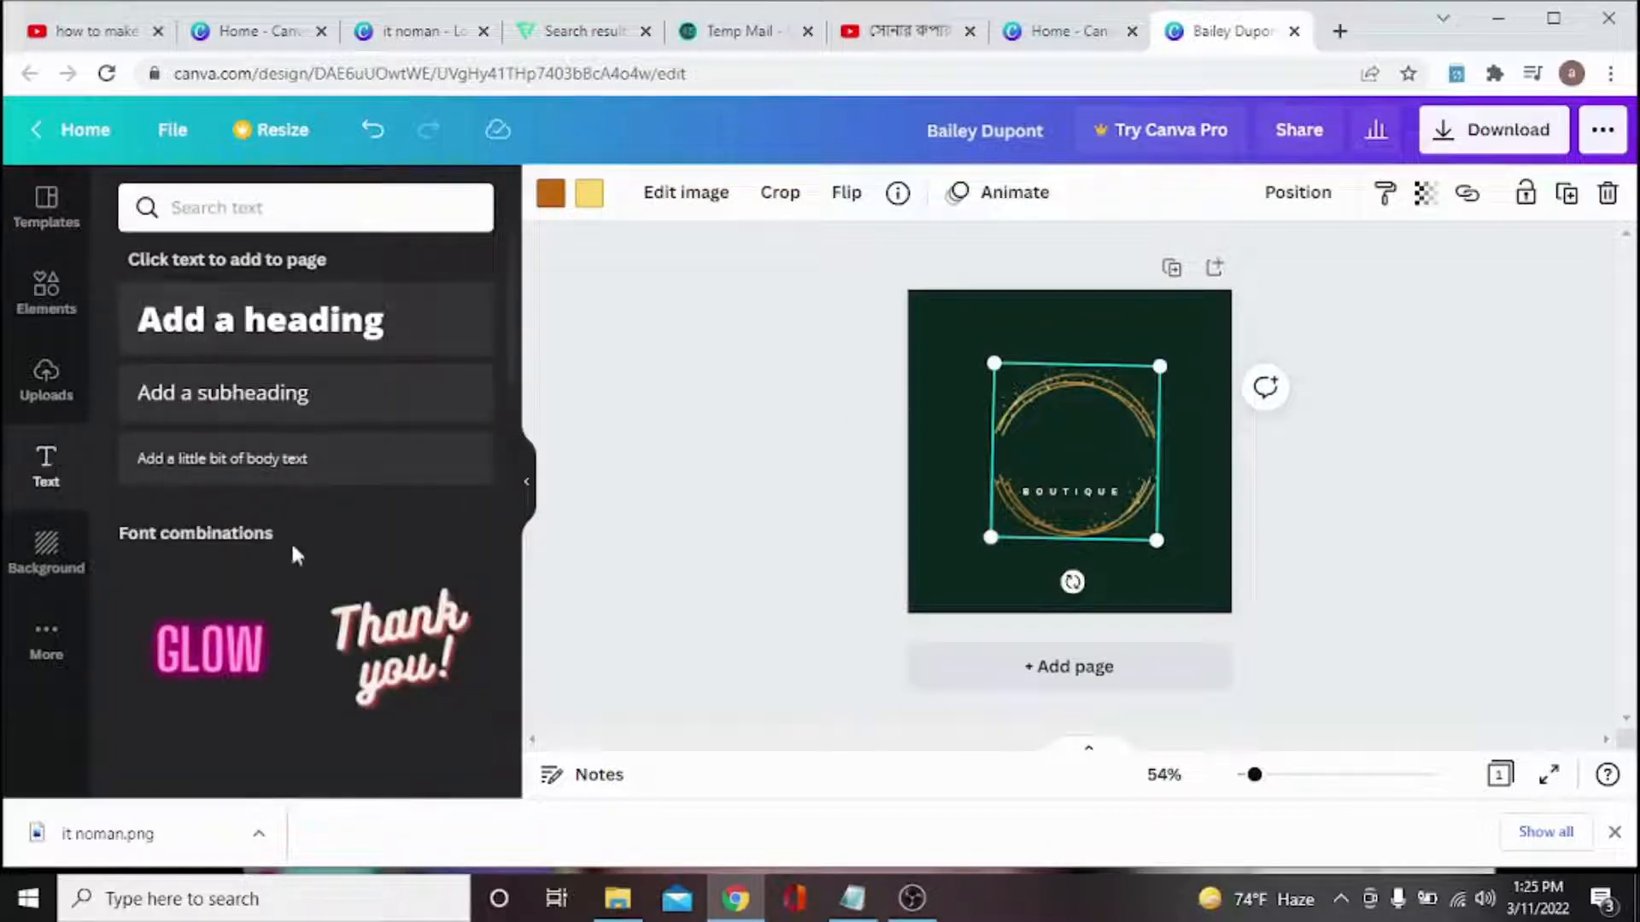
pyautogui.scroll(-8, 295, 543)
pyautogui.scroll(-3, 228, 402)
pyautogui.scroll(4, 256, 469)
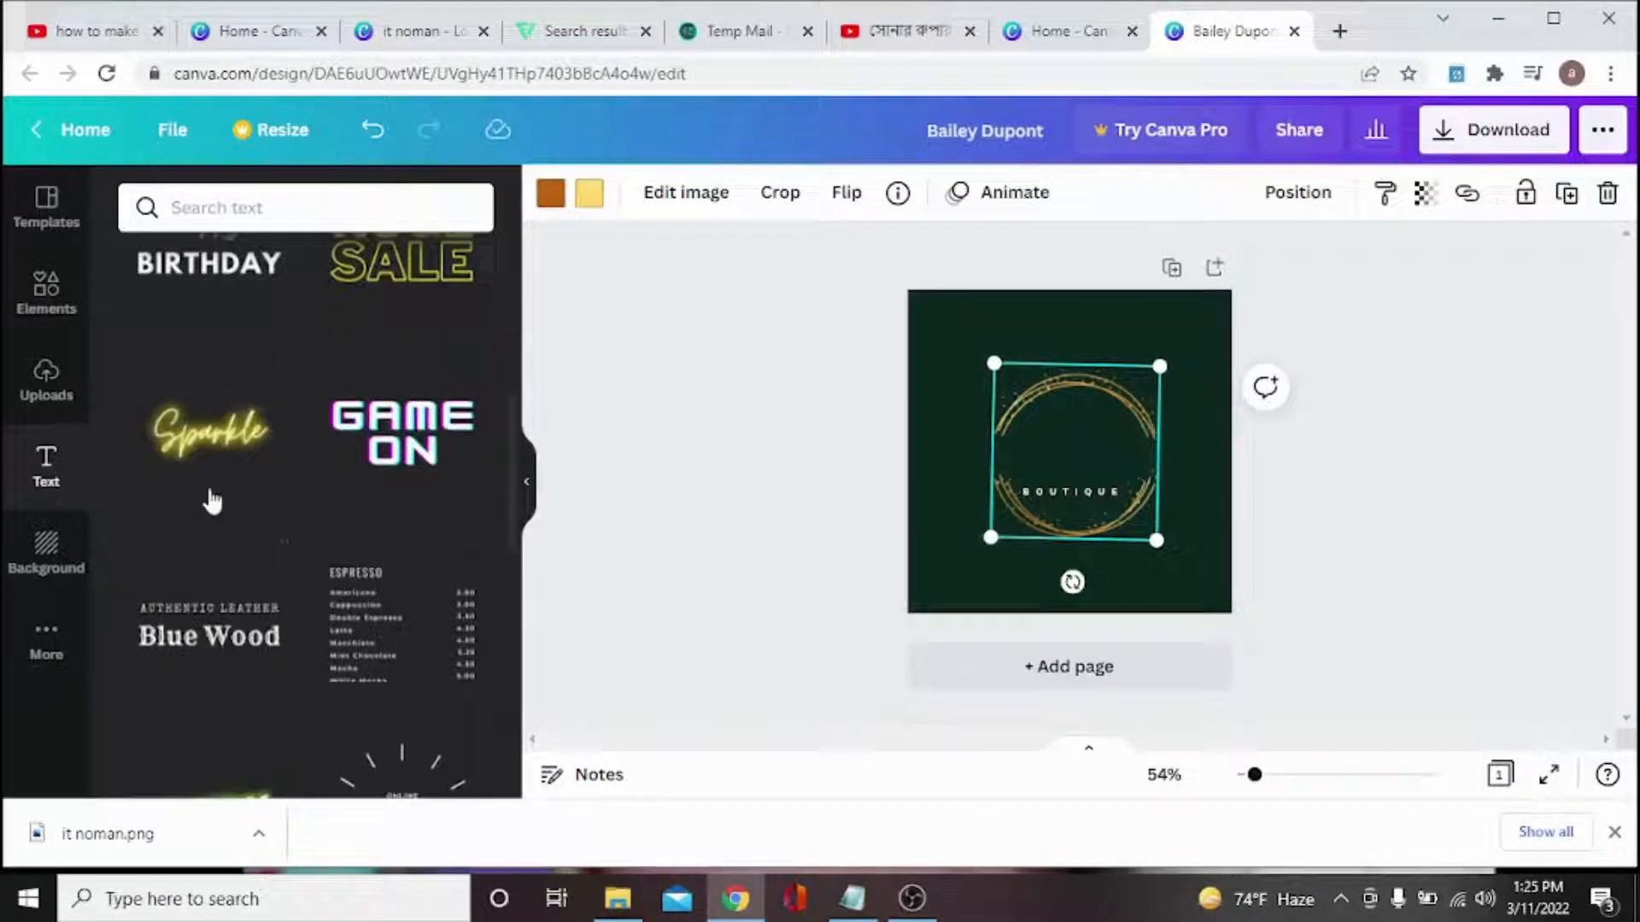
pyautogui.scroll(-4, 256, 442)
pyautogui.scroll(5, 265, 508)
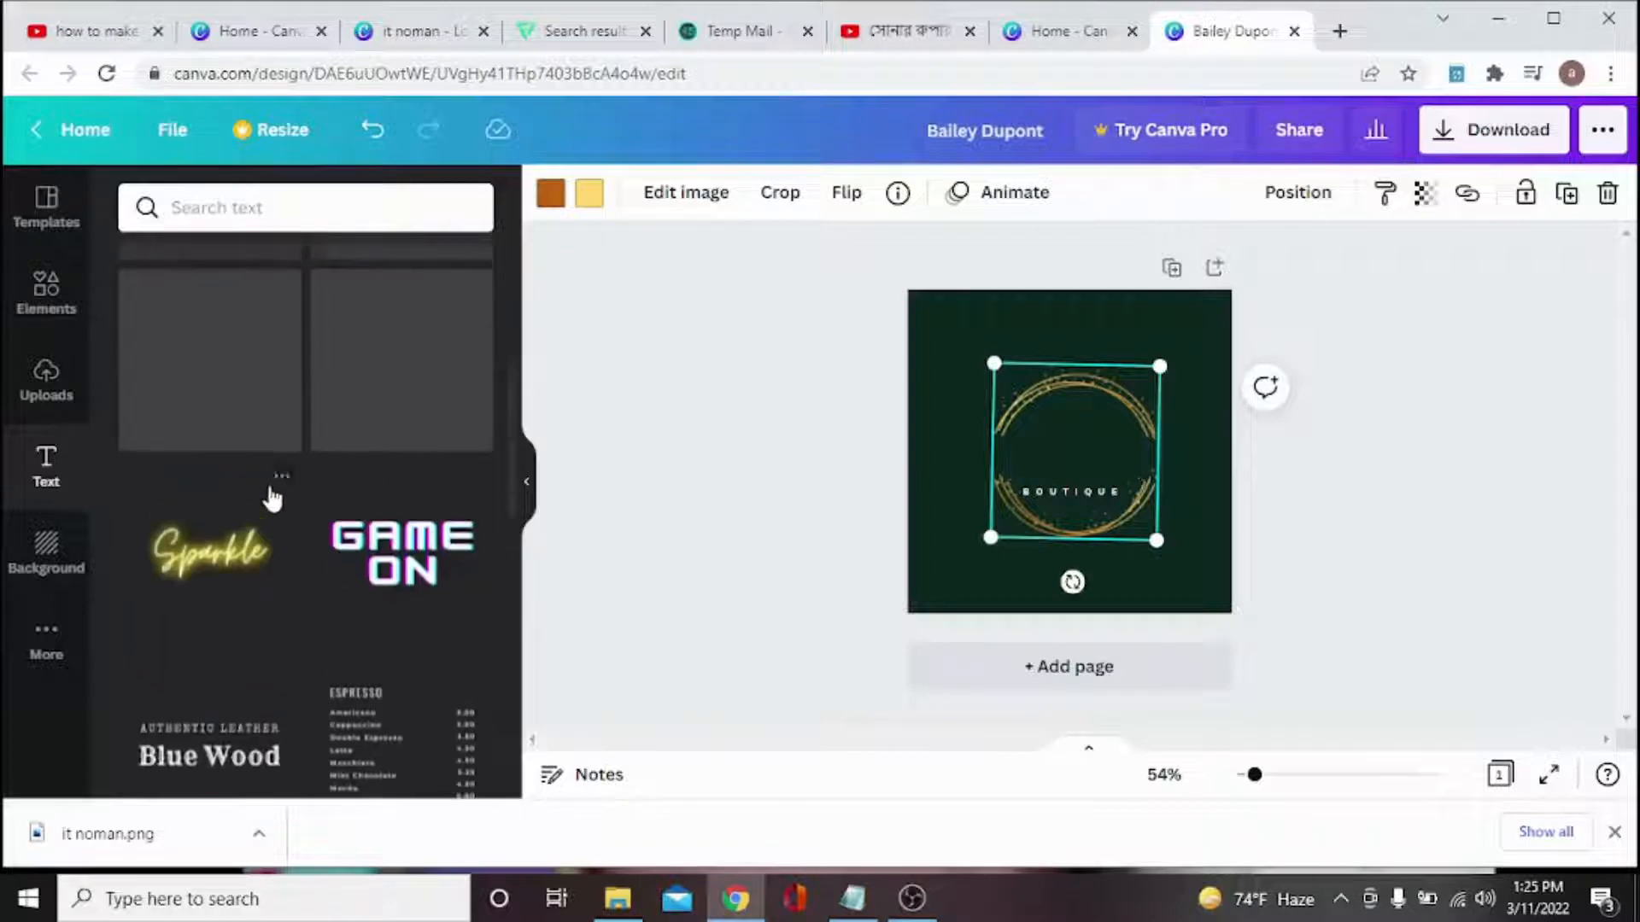
pyautogui.scroll(-5, 274, 567)
pyautogui.scroll(10, 280, 483)
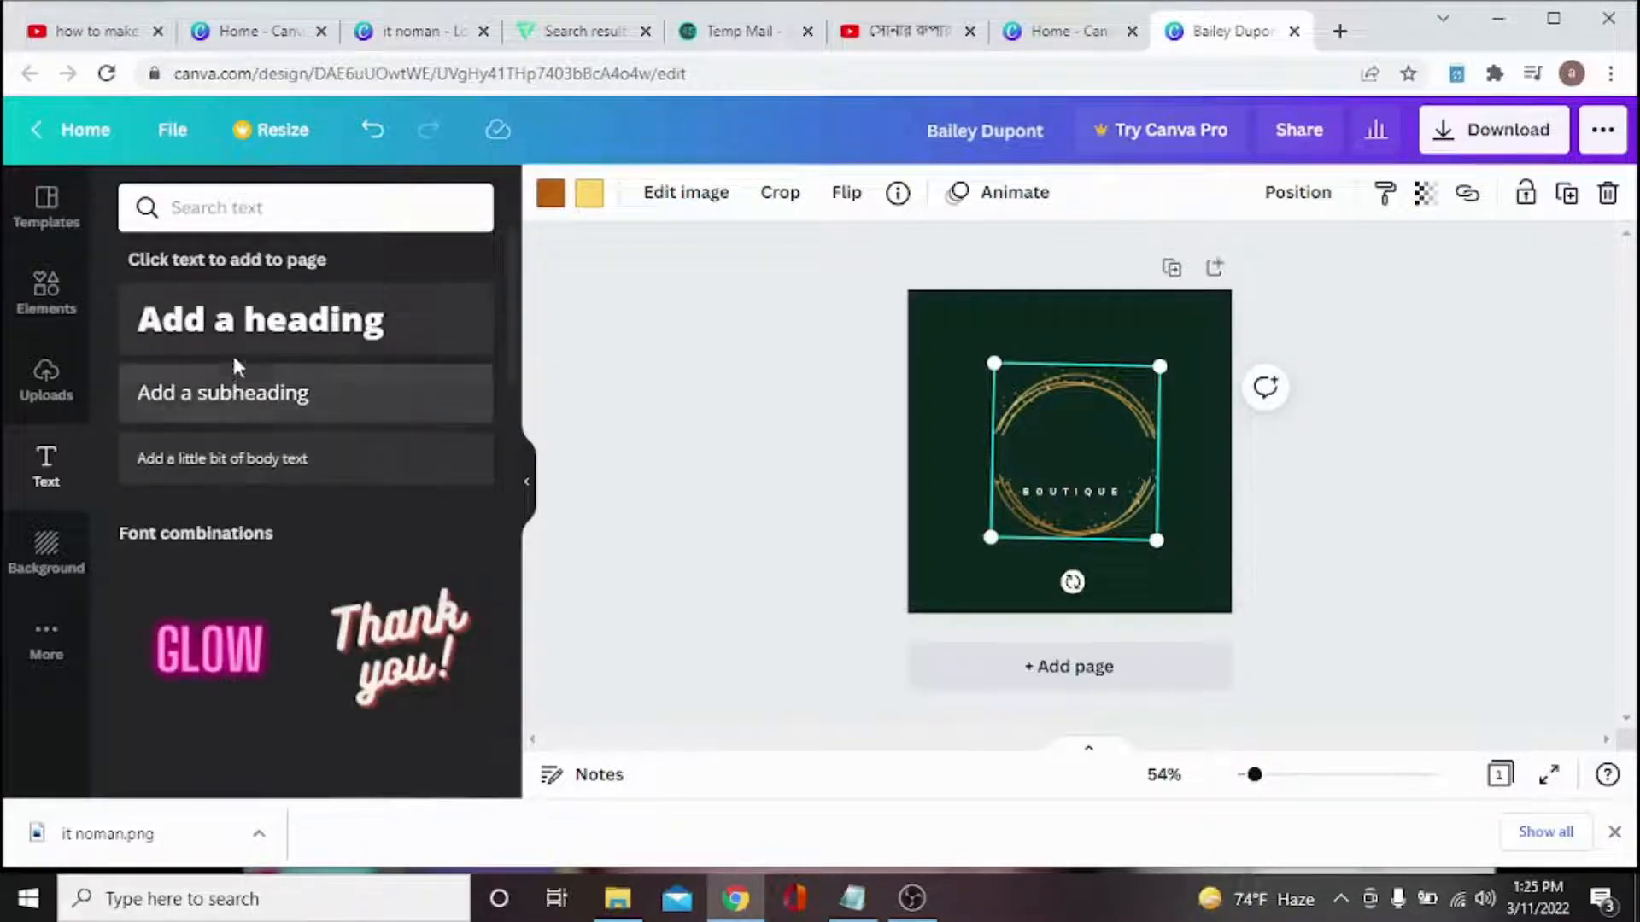
pyautogui.click(245, 335)
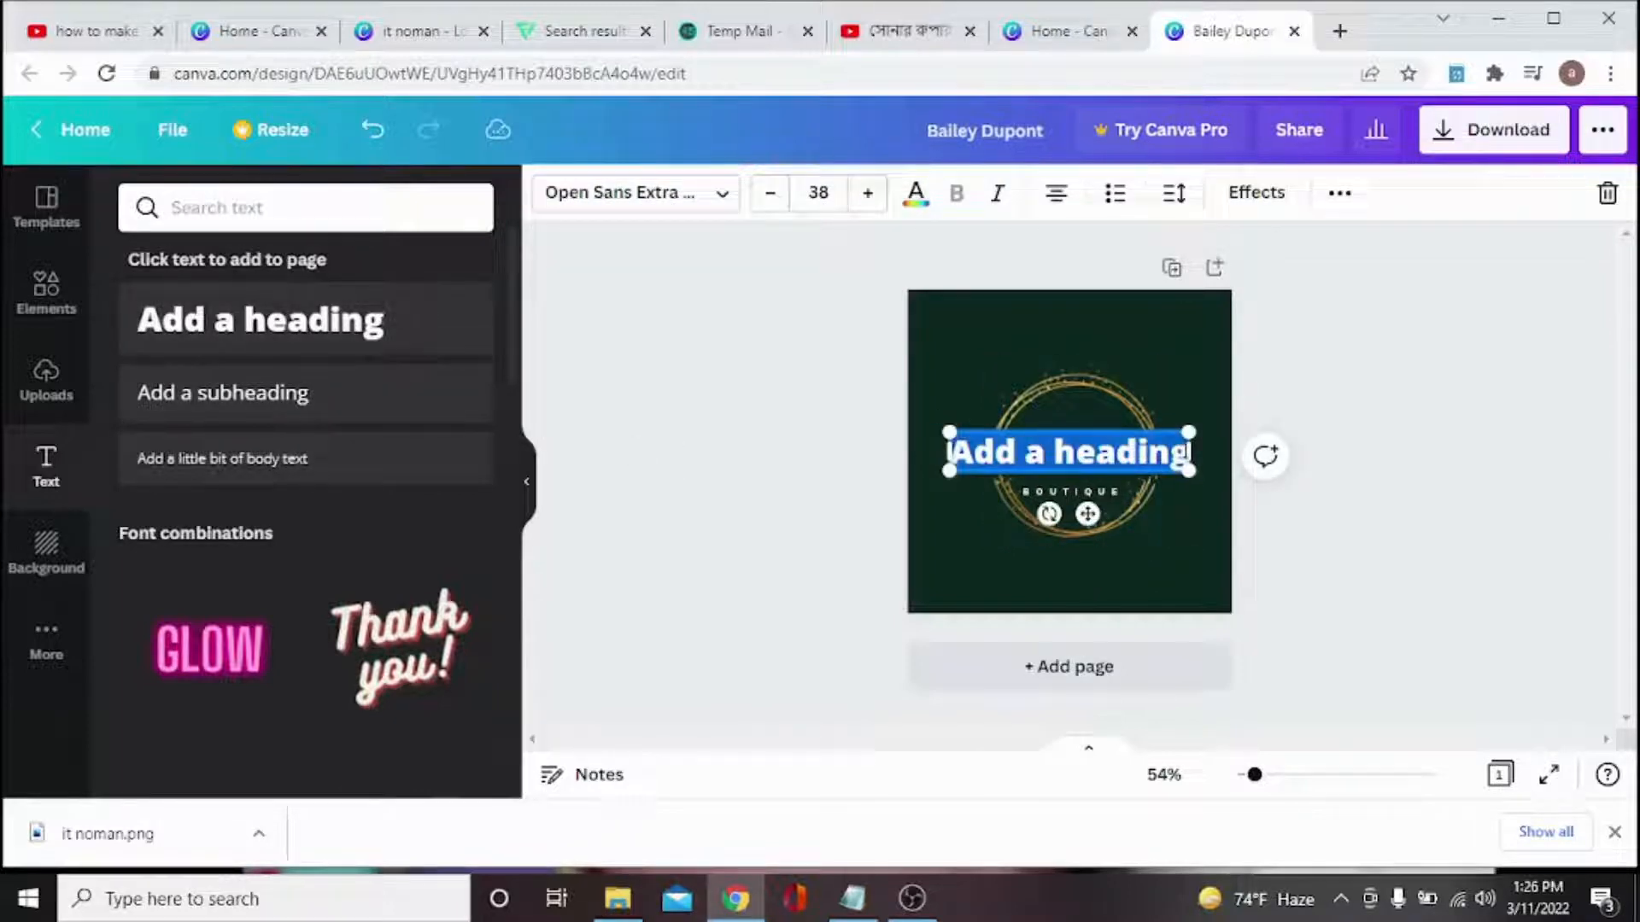
pyautogui.write('I')
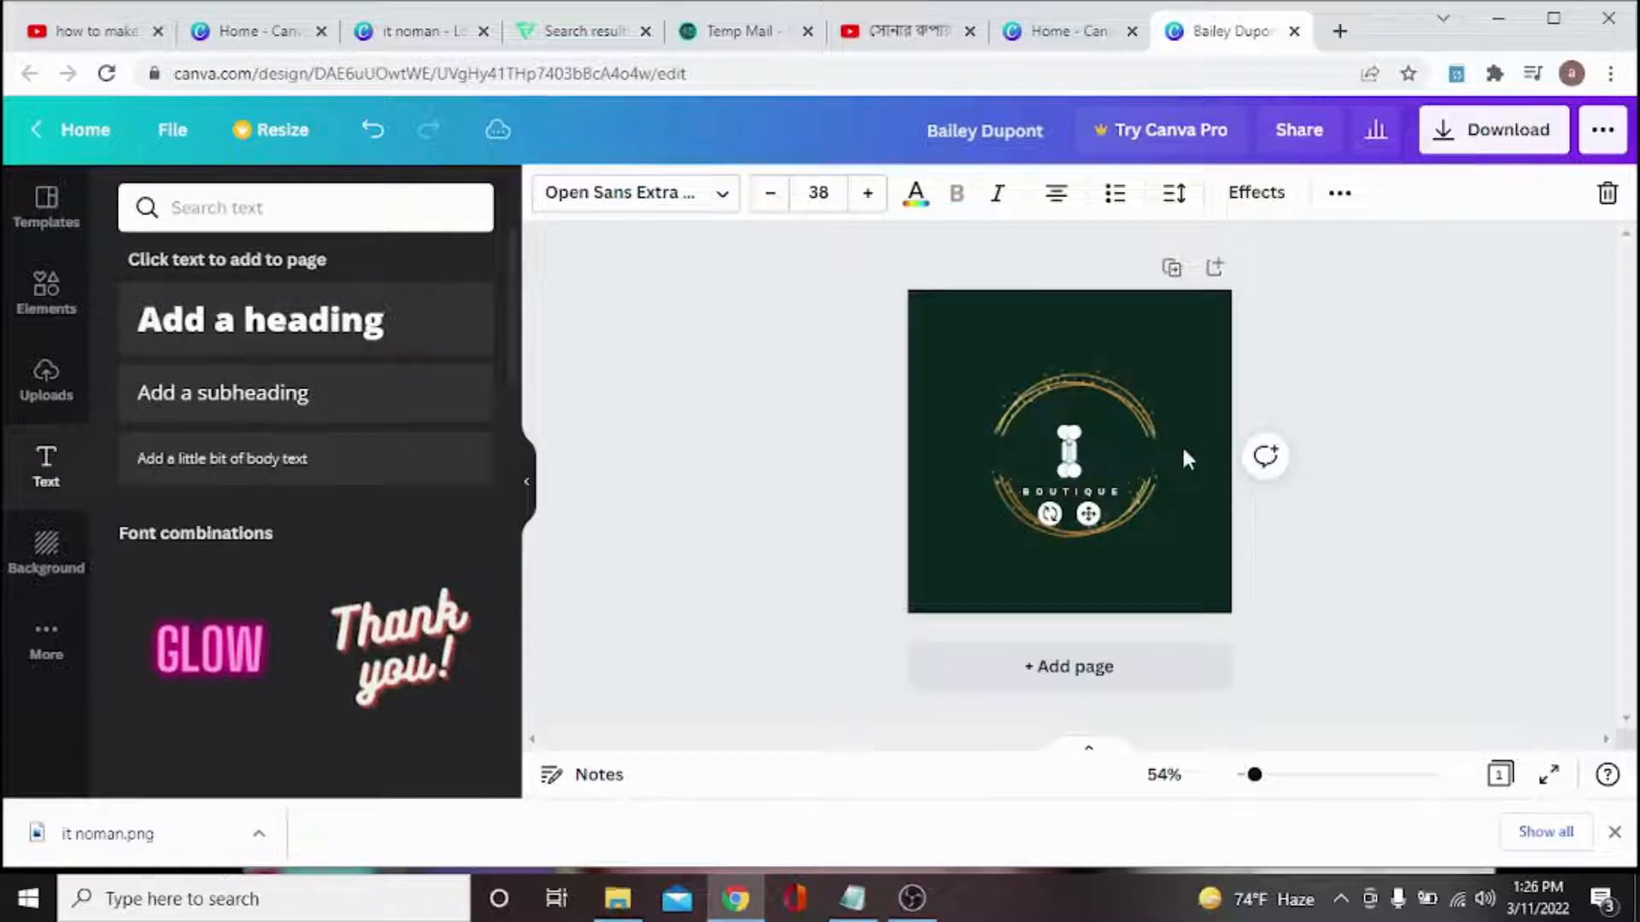
pyautogui.write('t')
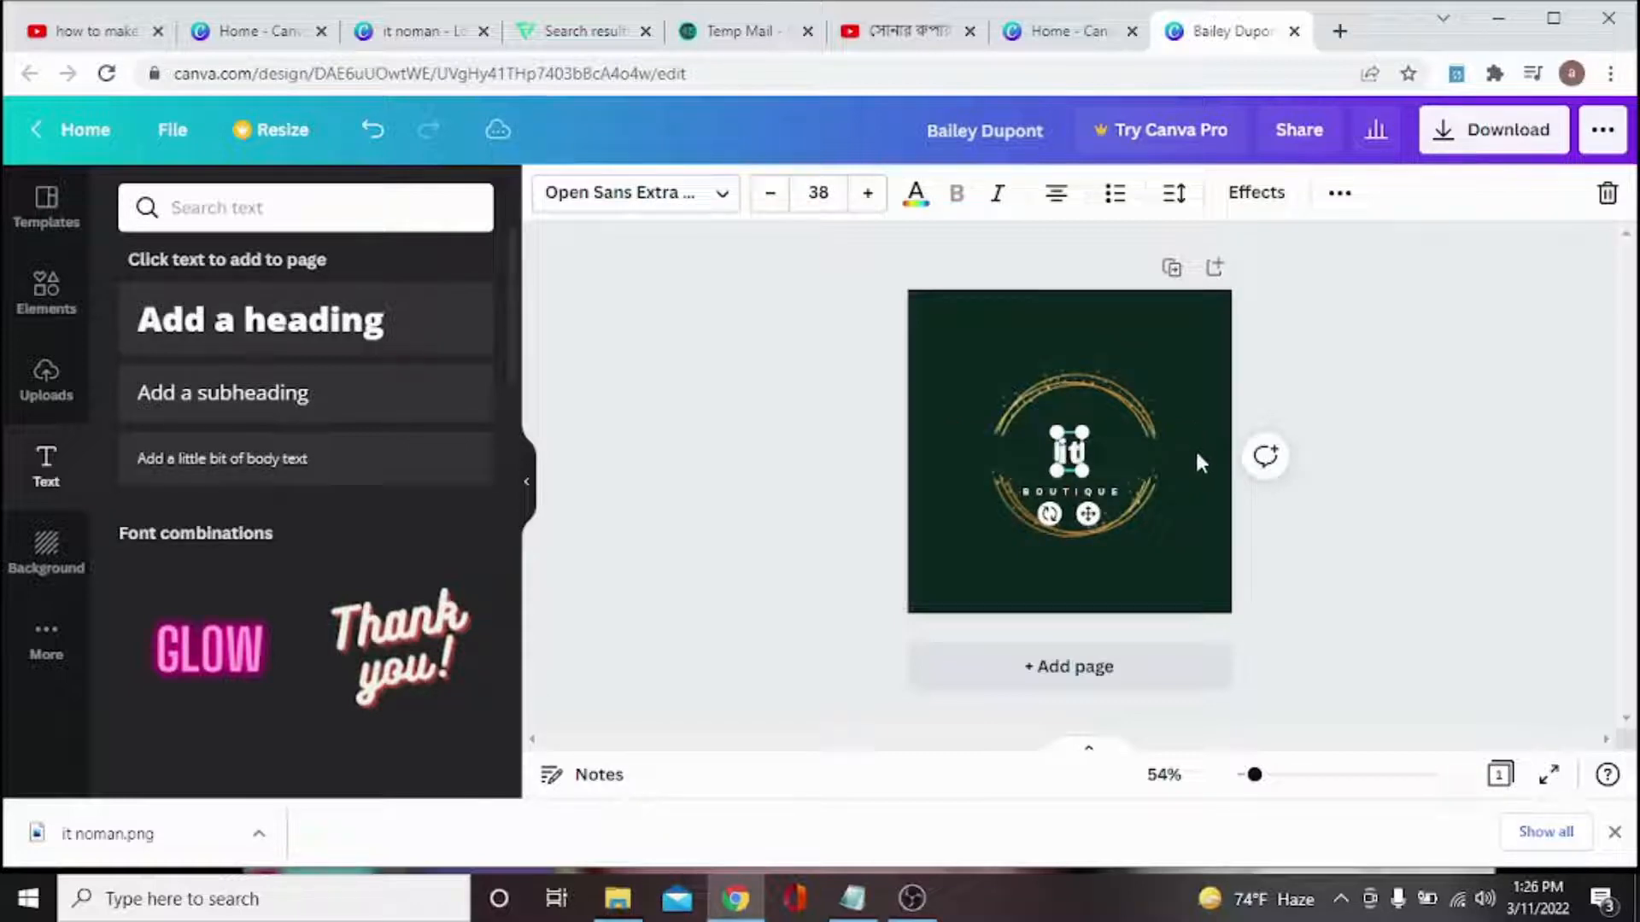
pyautogui.click(1400, 450)
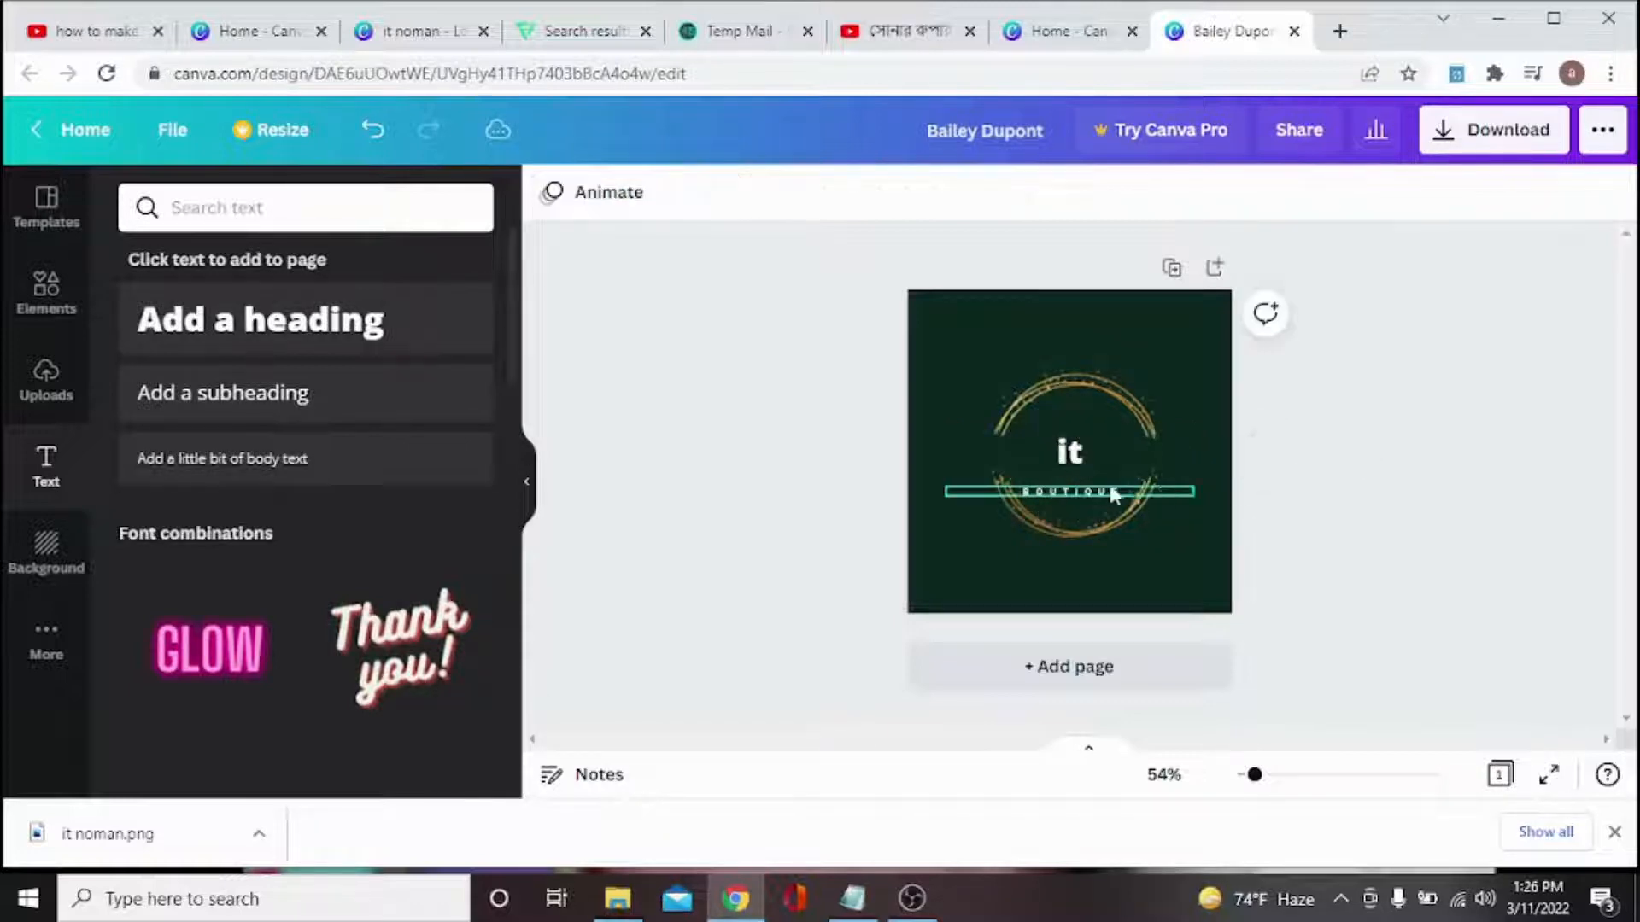
# Add a second heading inside the gold ring and set its text to "noman"
pyautogui.click(365, 330)
pyautogui.write('noman')
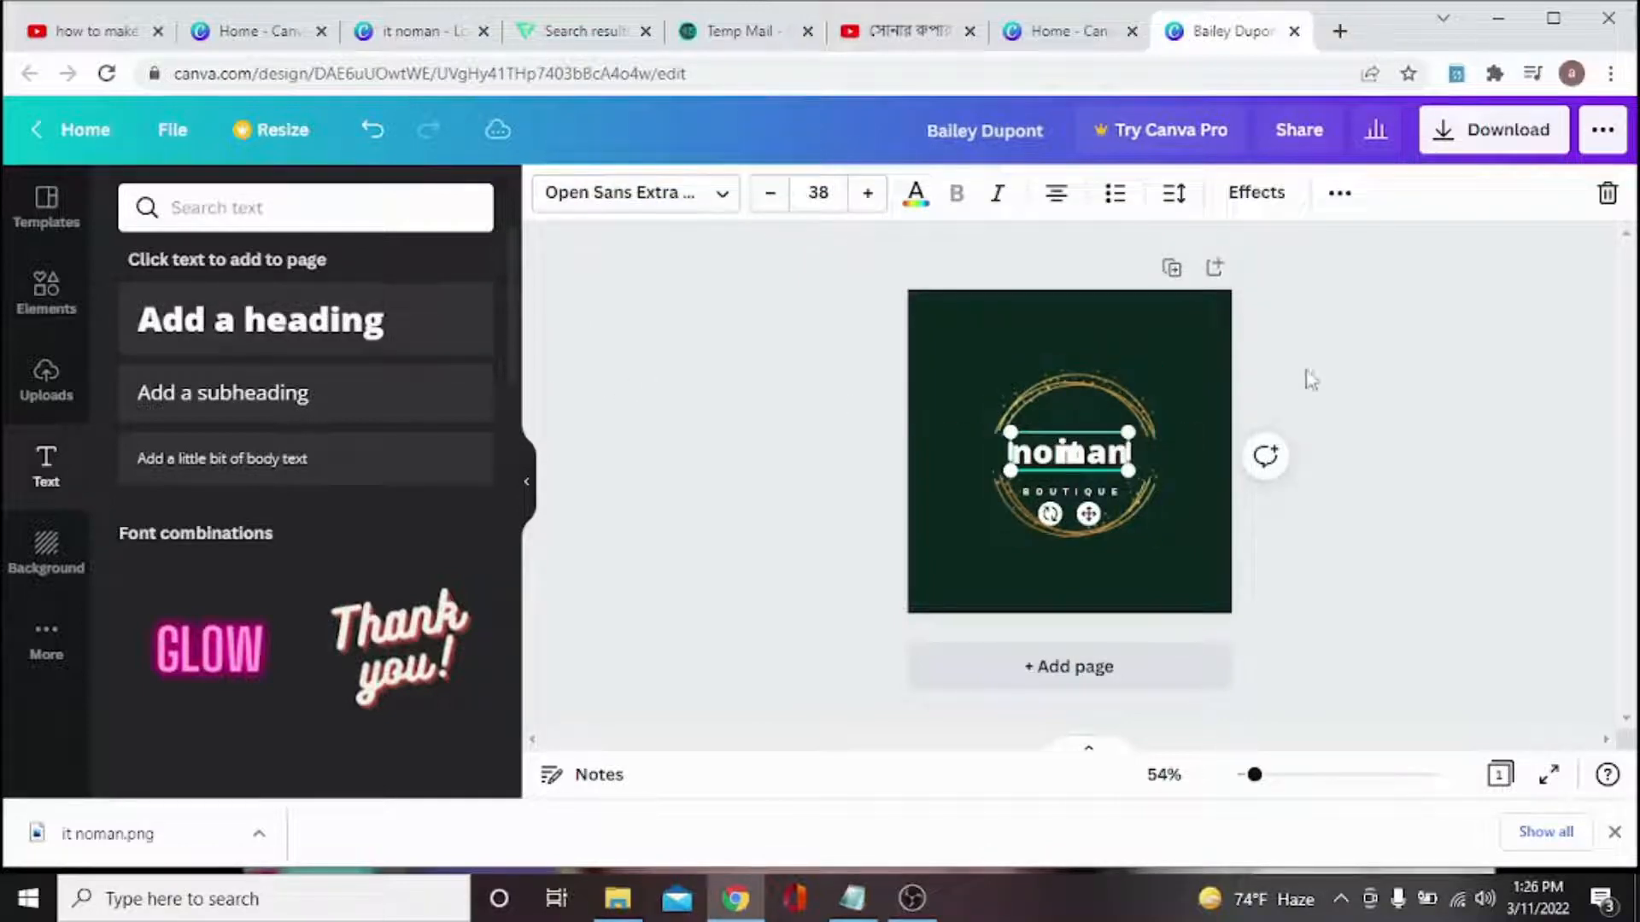
pyautogui.click(1358, 348)
# Place "noman" in the lower part of the gold ring, with "it" upright above it
pyautogui.moveTo(1070, 453)
pyautogui.mouseDown()
pyautogui.moveTo(1068, 487)
pyautogui.moveTo(1060, 434)
pyautogui.mouseUp()
pyautogui.moveTo(1053, 495); pyautogui.dragTo(1042, 492)
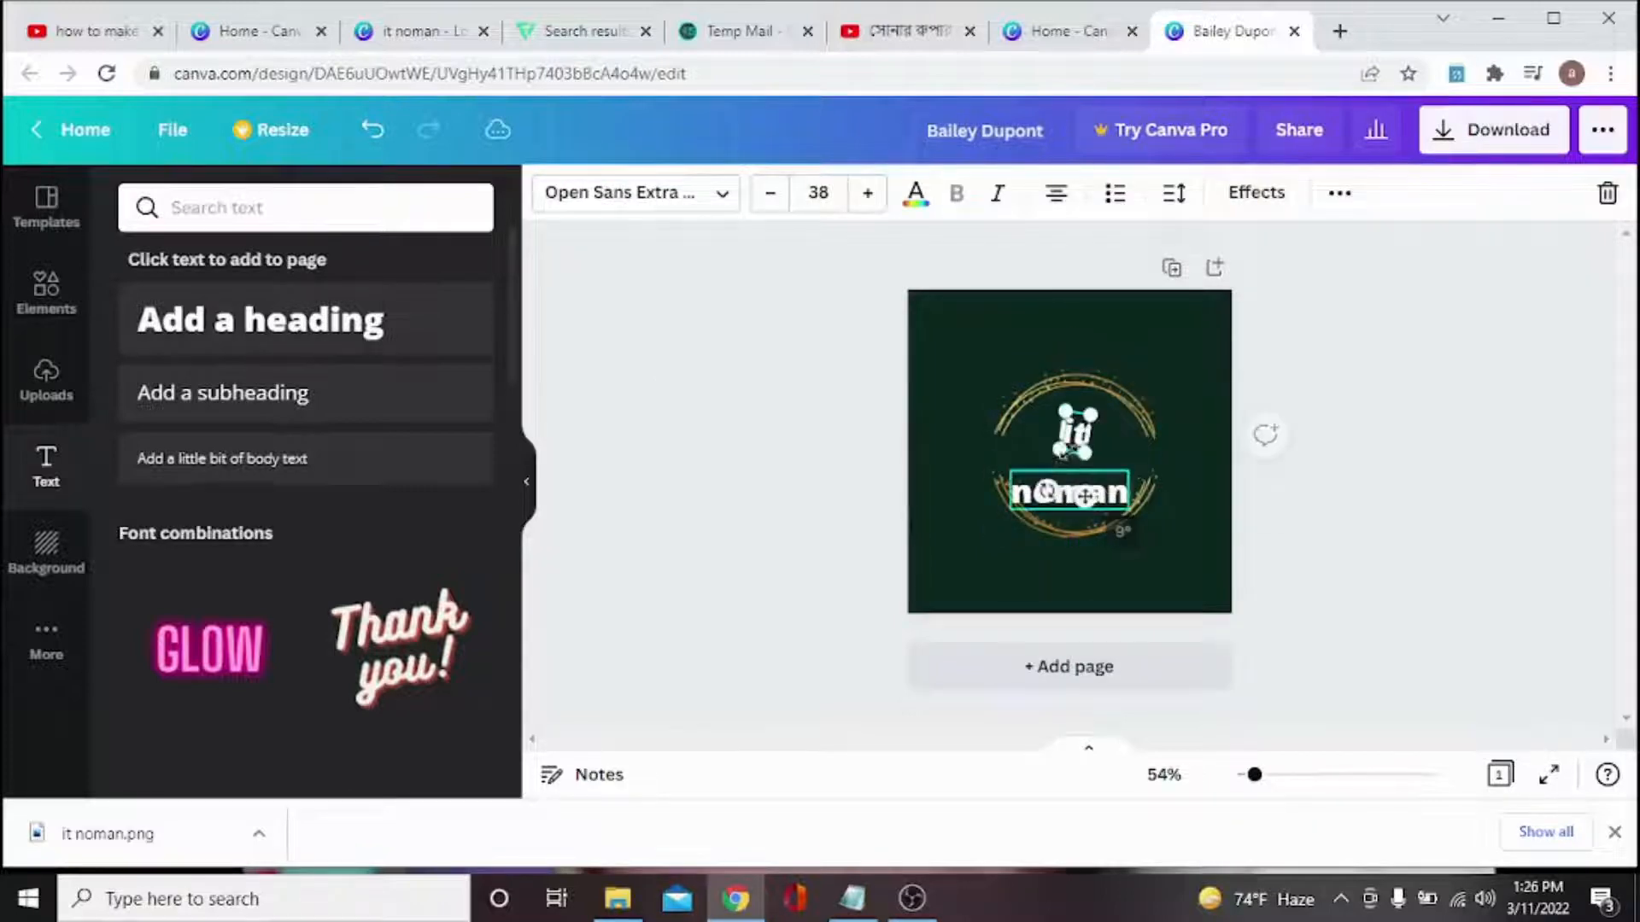
pyautogui.moveTo(1072, 428)
pyautogui.mouseDown()
pyautogui.moveTo(1057, 391)
pyautogui.moveTo(1071, 401)
pyautogui.mouseUp()
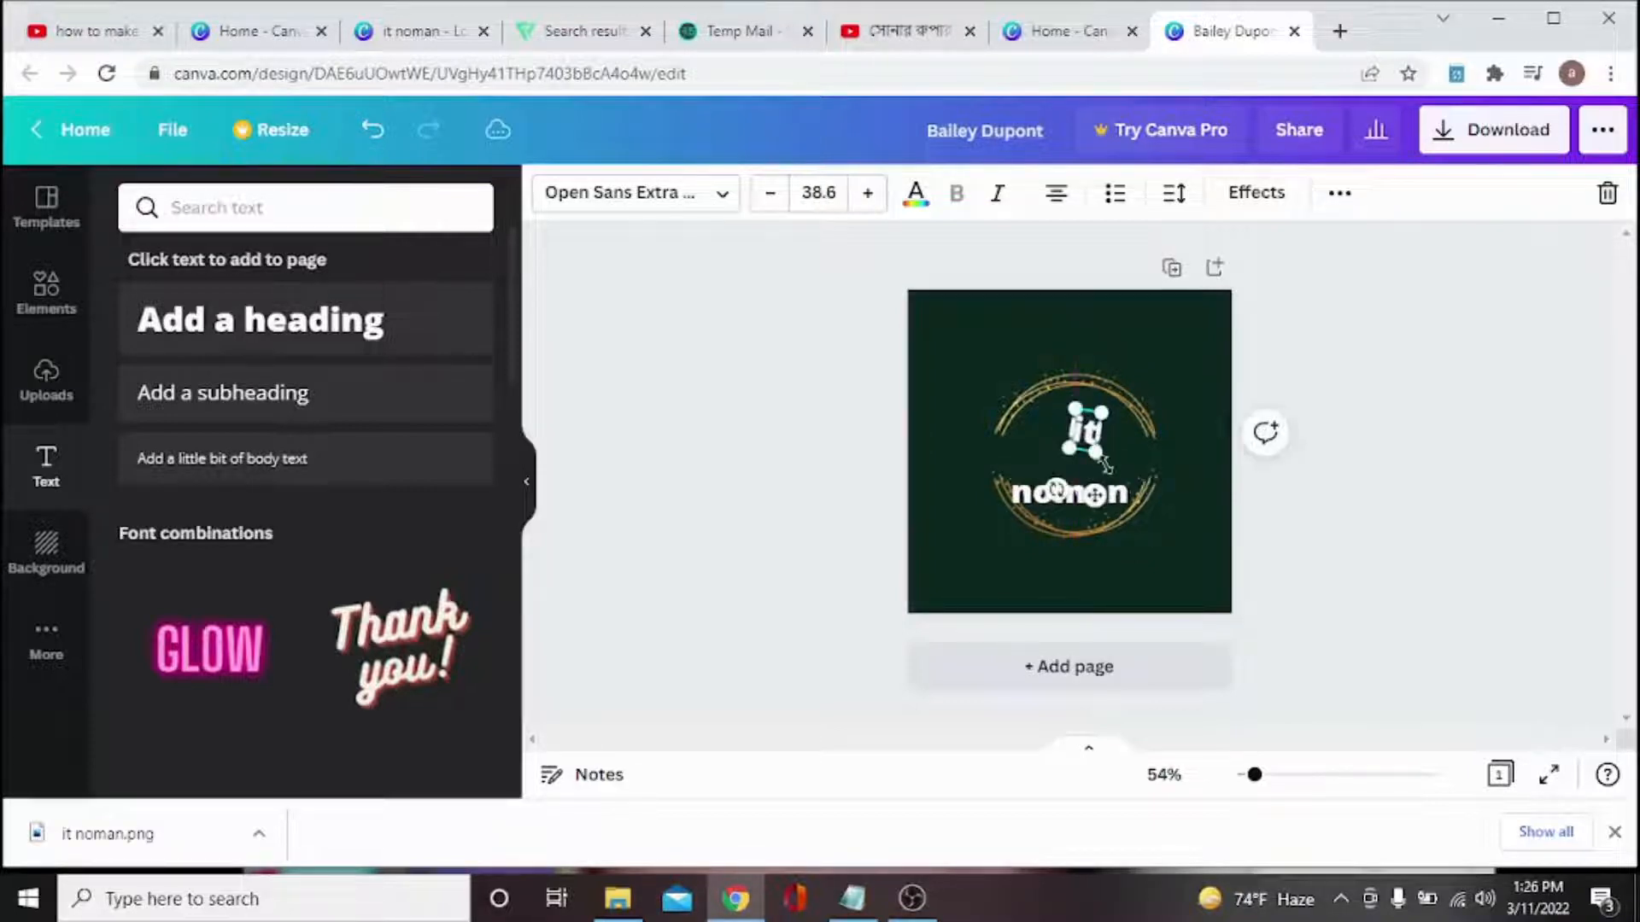
pyautogui.moveTo(1056, 489); pyautogui.dragTo(1061, 493)
pyautogui.moveTo(1092, 428); pyautogui.dragTo(1064, 430)
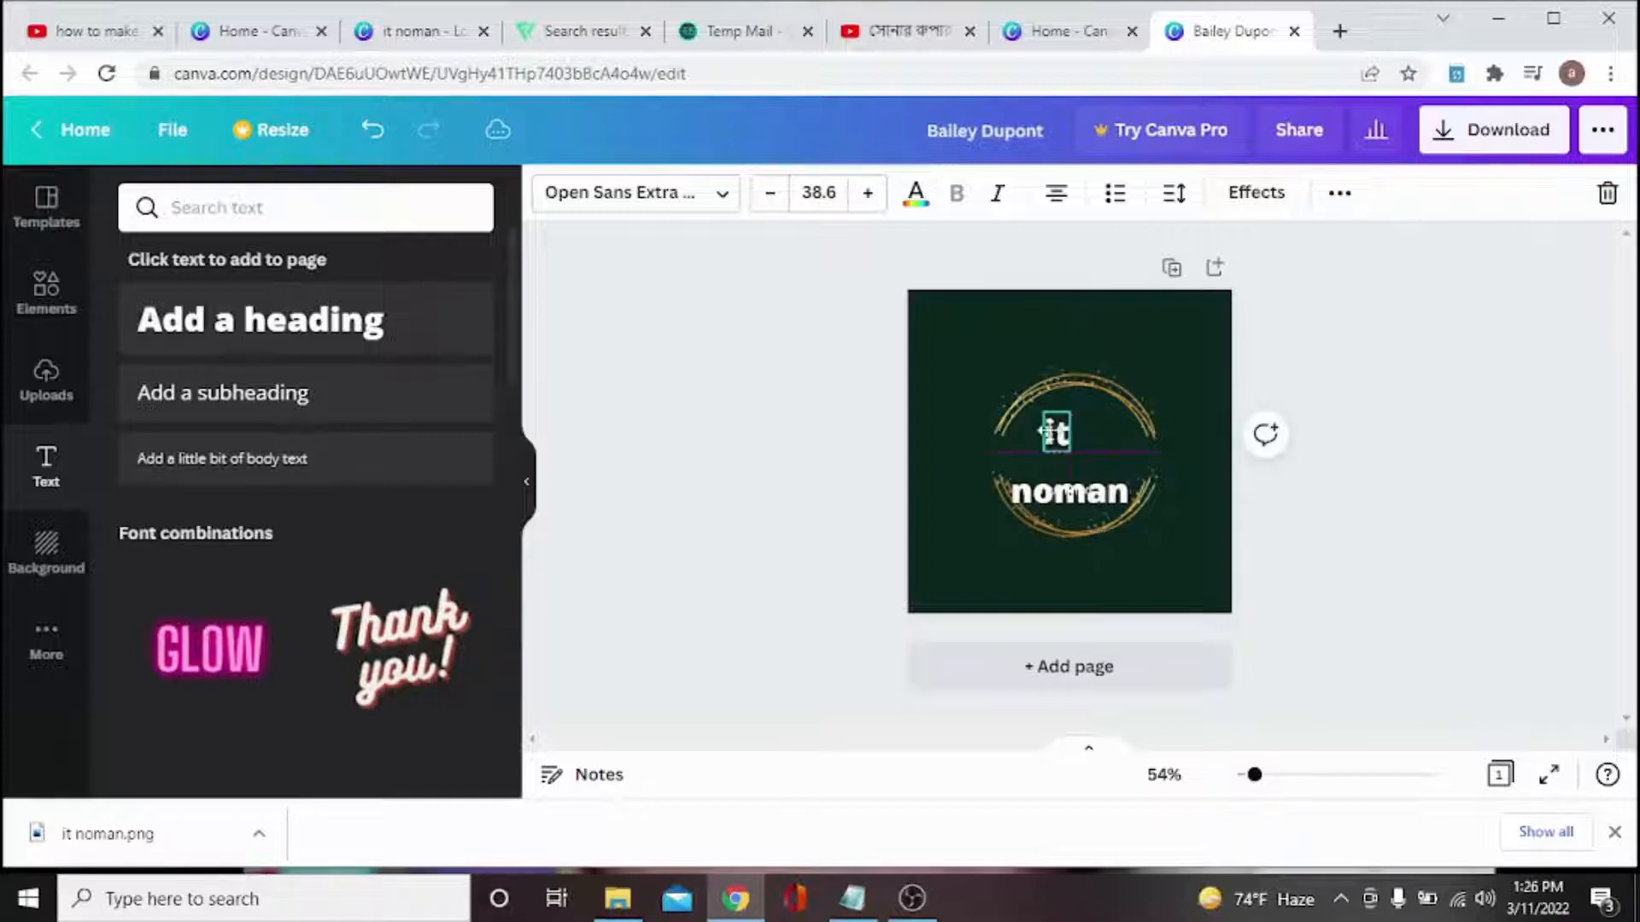
pyautogui.rightClick(1048, 432)
pyautogui.click(1352, 416)
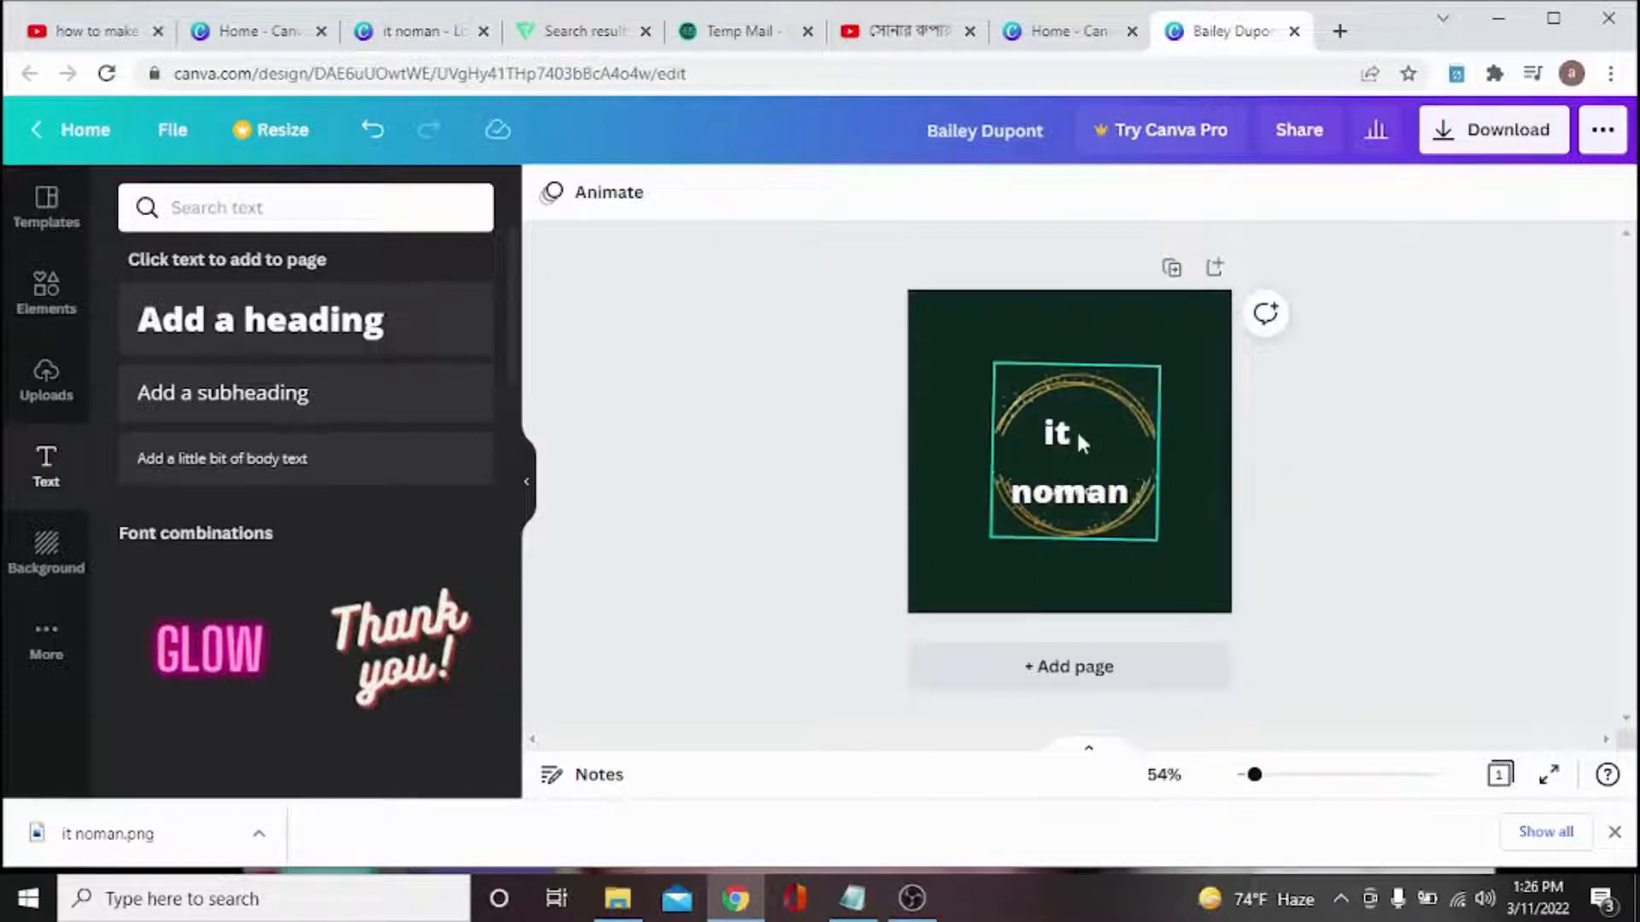
# Centre "it" in the upper half of the ring and move "noman" up directly beneath it, just above the BOUTIQUE line
pyautogui.moveTo(1061, 431)
pyautogui.mouseDown()
pyautogui.moveTo(1087, 433)
pyautogui.moveTo(1069, 432)
pyautogui.mouseUp()
pyautogui.moveTo(1074, 500); pyautogui.dragTo(1111, 487)
pyautogui.click(1423, 420)
pyautogui.click(1462, 476)
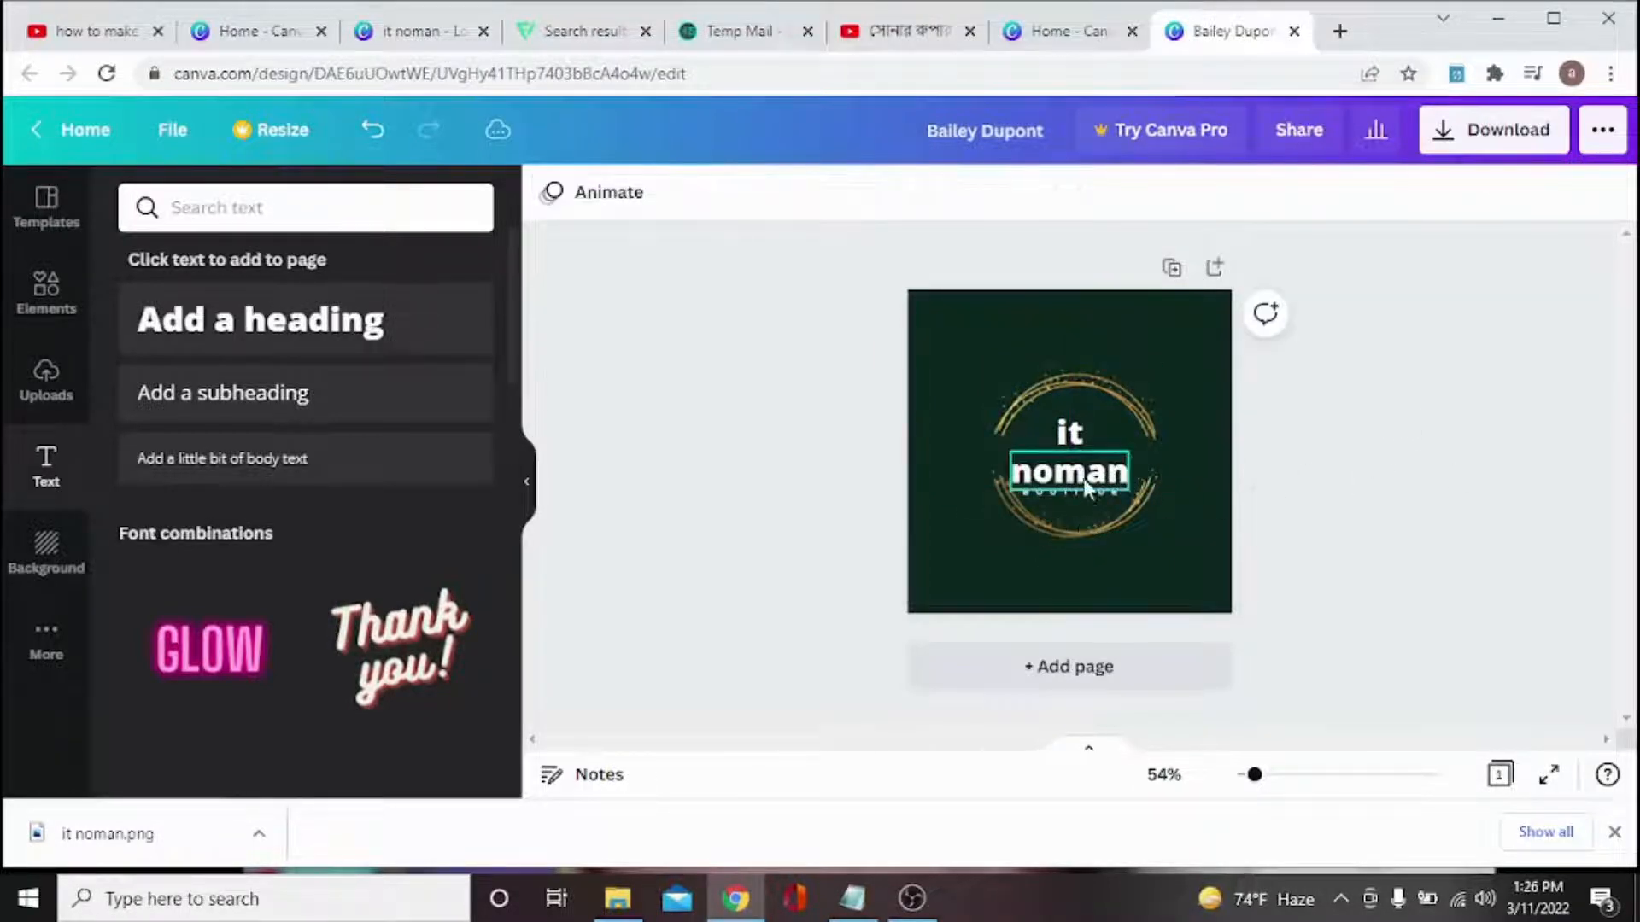
pyautogui.click(1074, 426)
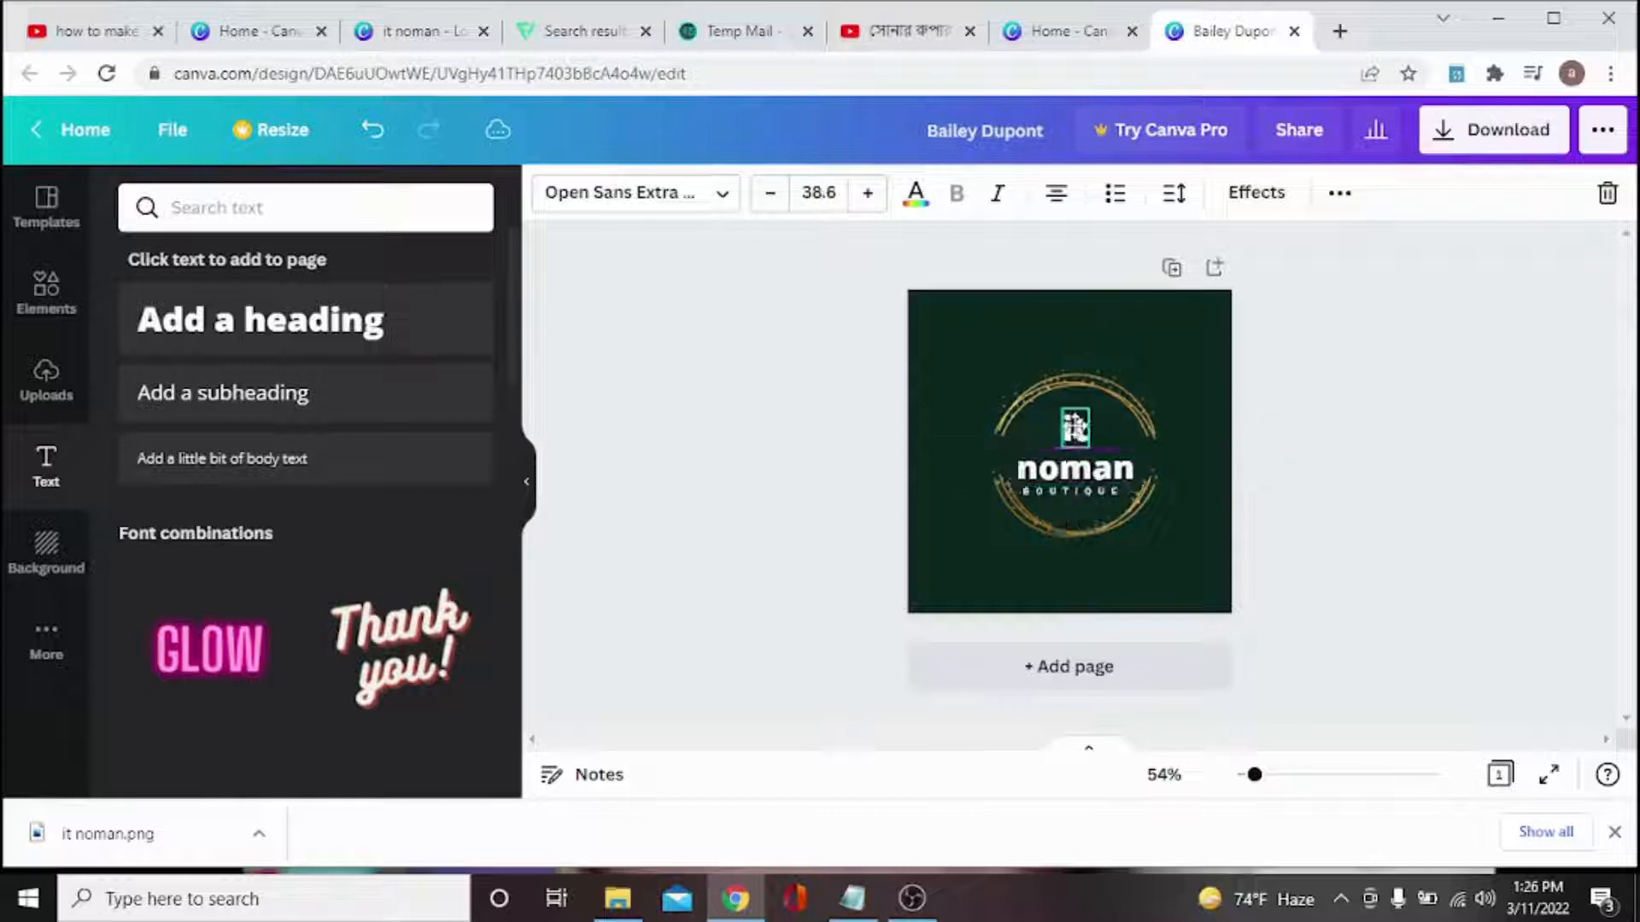
pyautogui.moveTo(1076, 426); pyautogui.dragTo(1076, 468)
pyautogui.click(1431, 472)
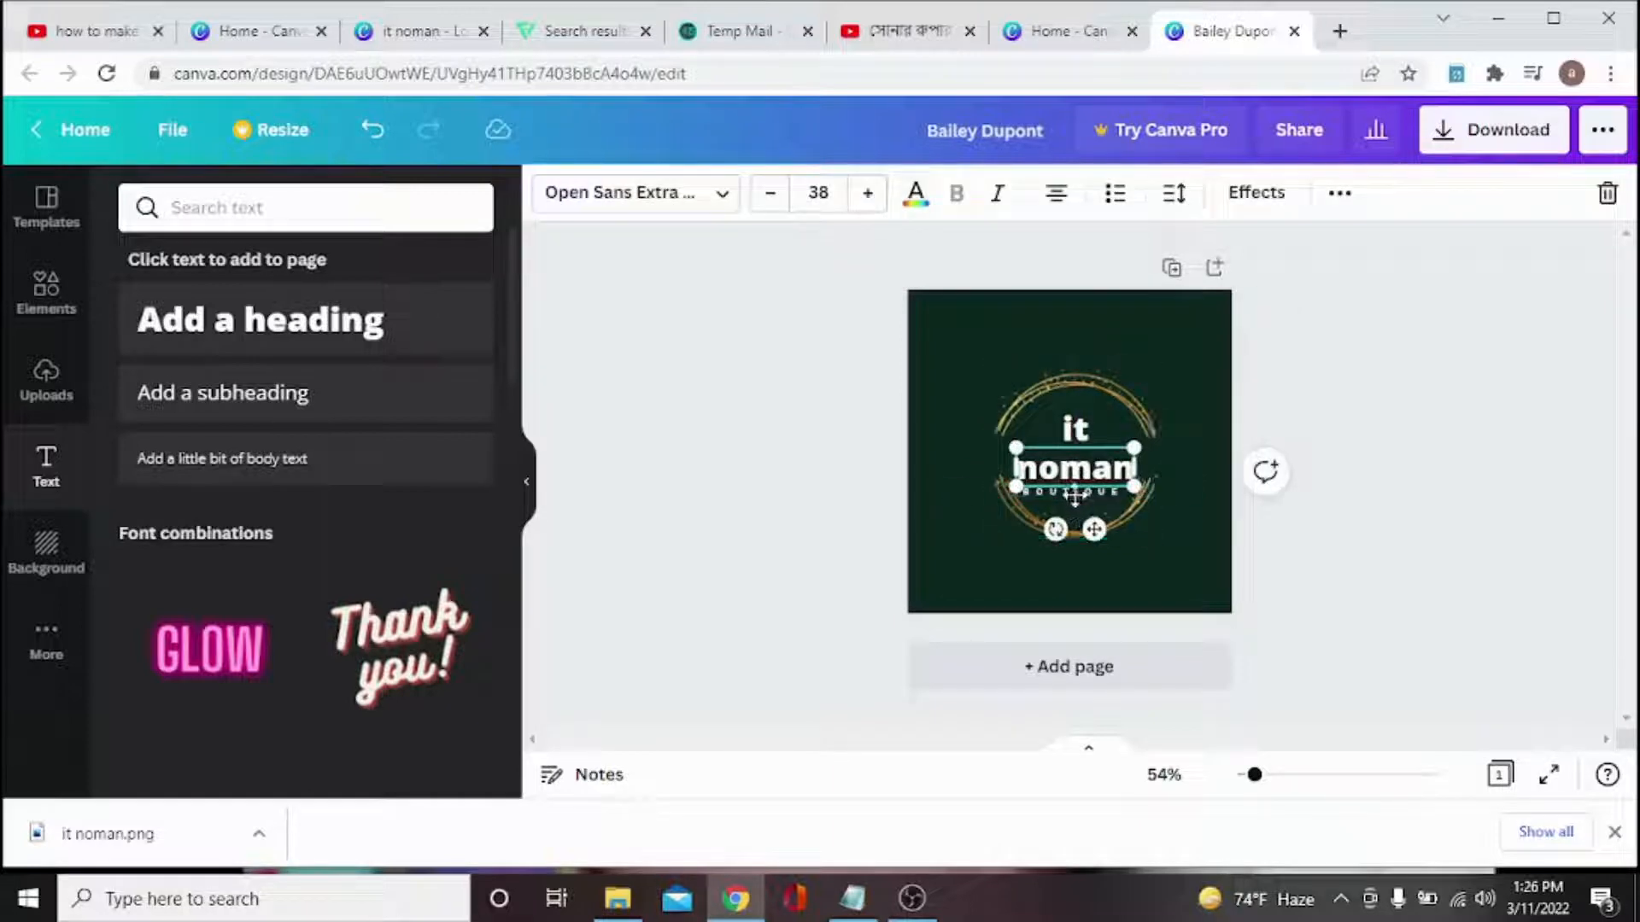
# Delete the small BOUTIQUE text below "noman"
pyautogui.click(1075, 494)
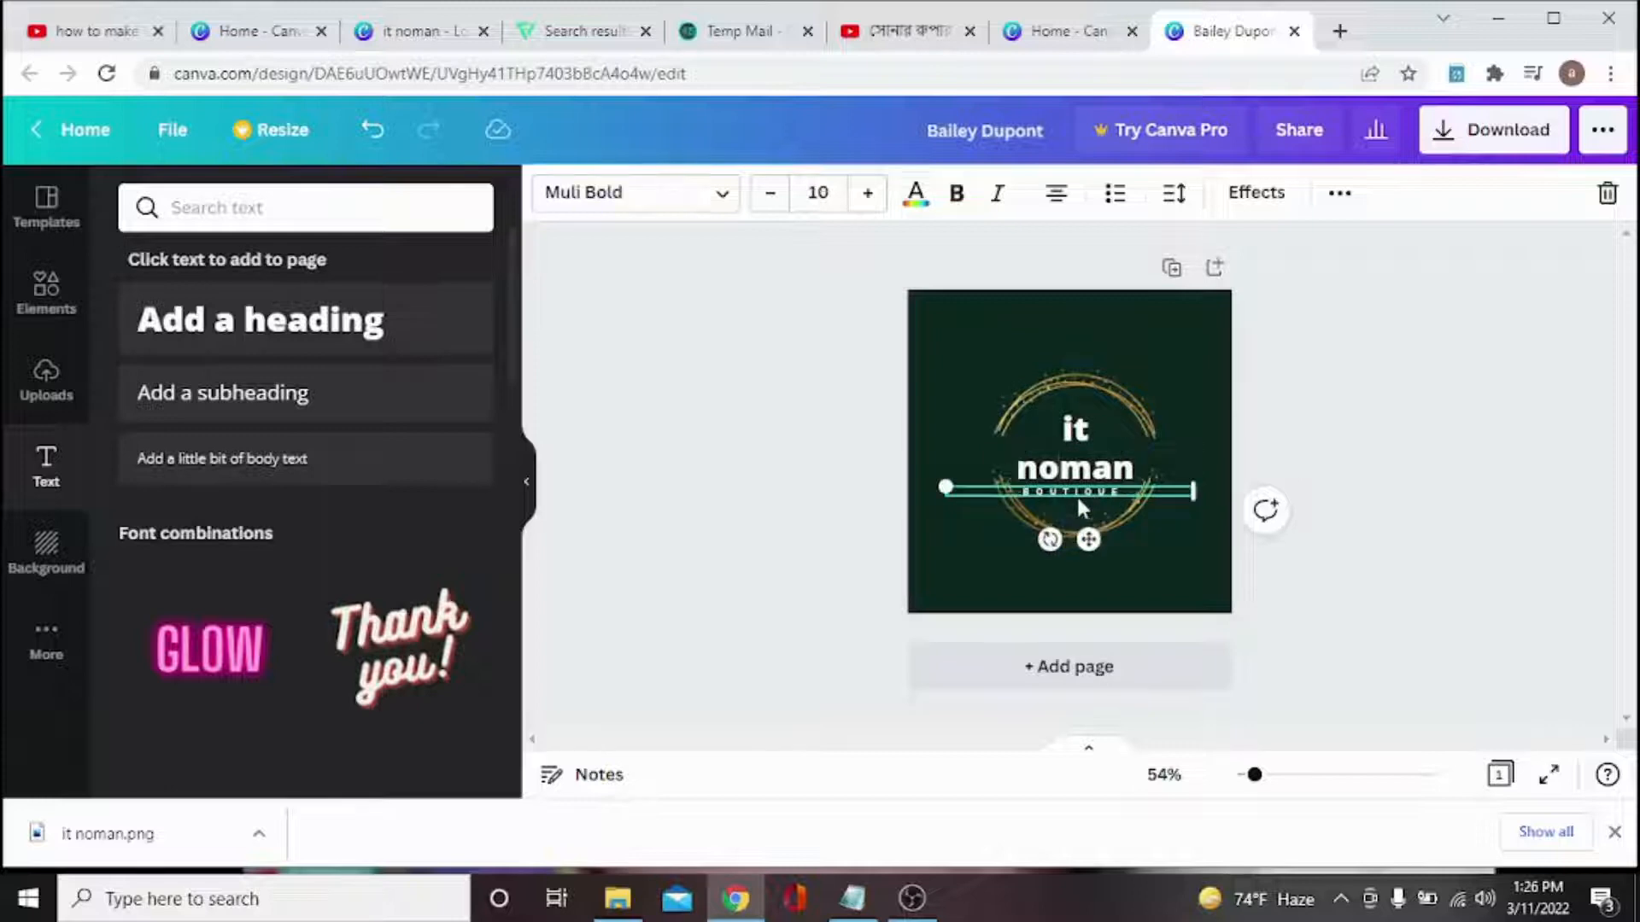
pyautogui.click(1607, 193)
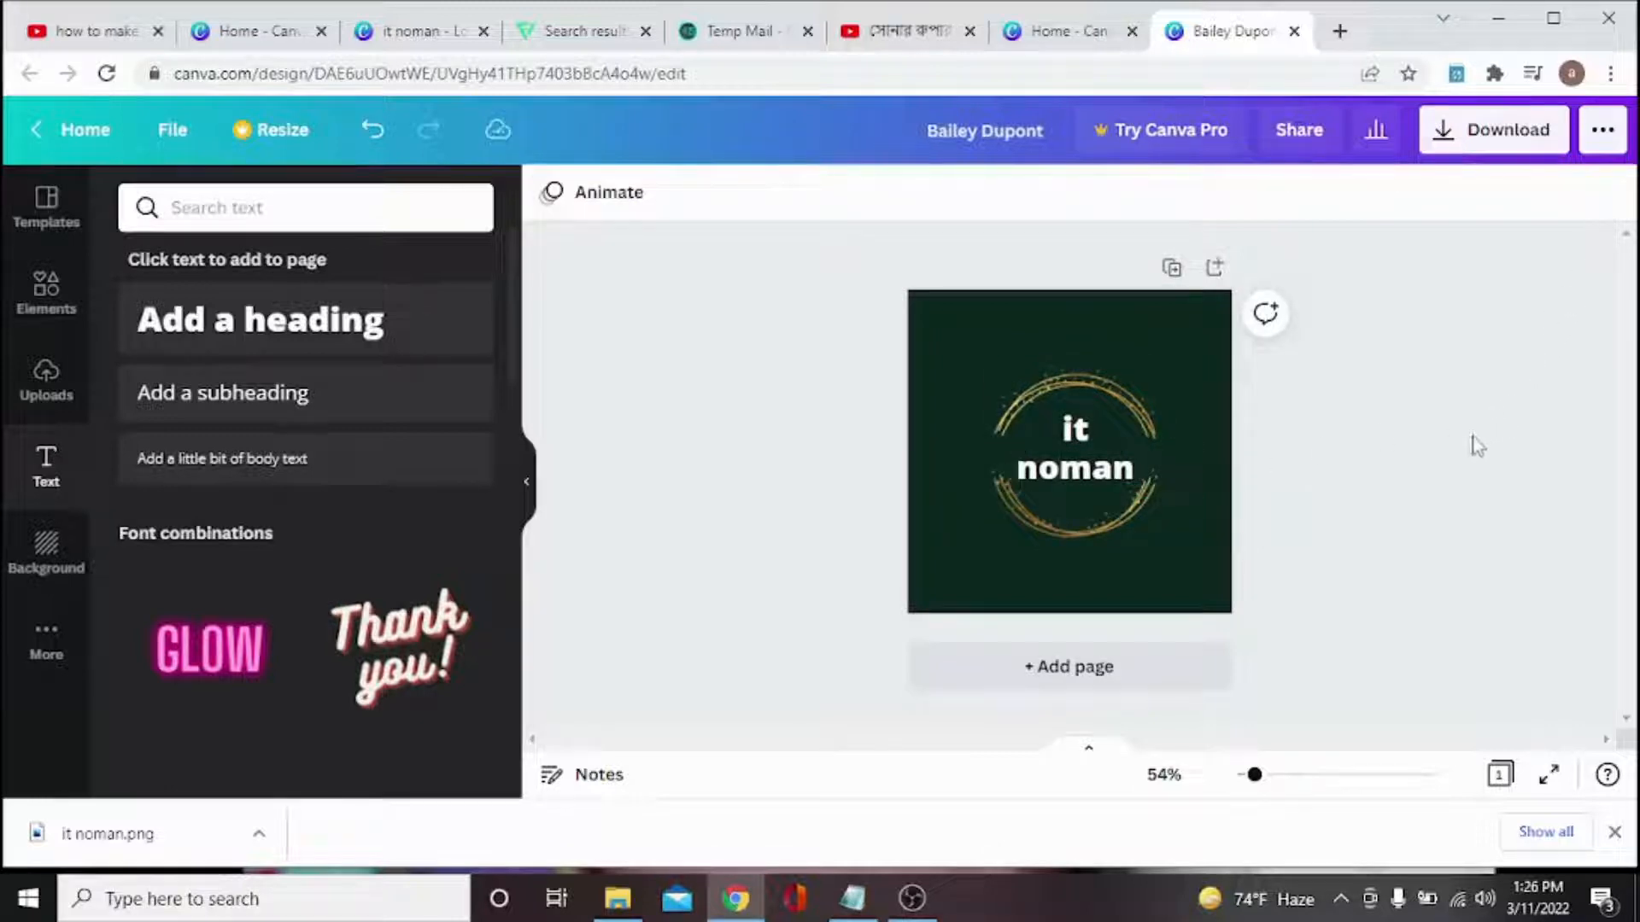
# Change the font of the "noman" text to Lovelo
pyautogui.click(1088, 480)
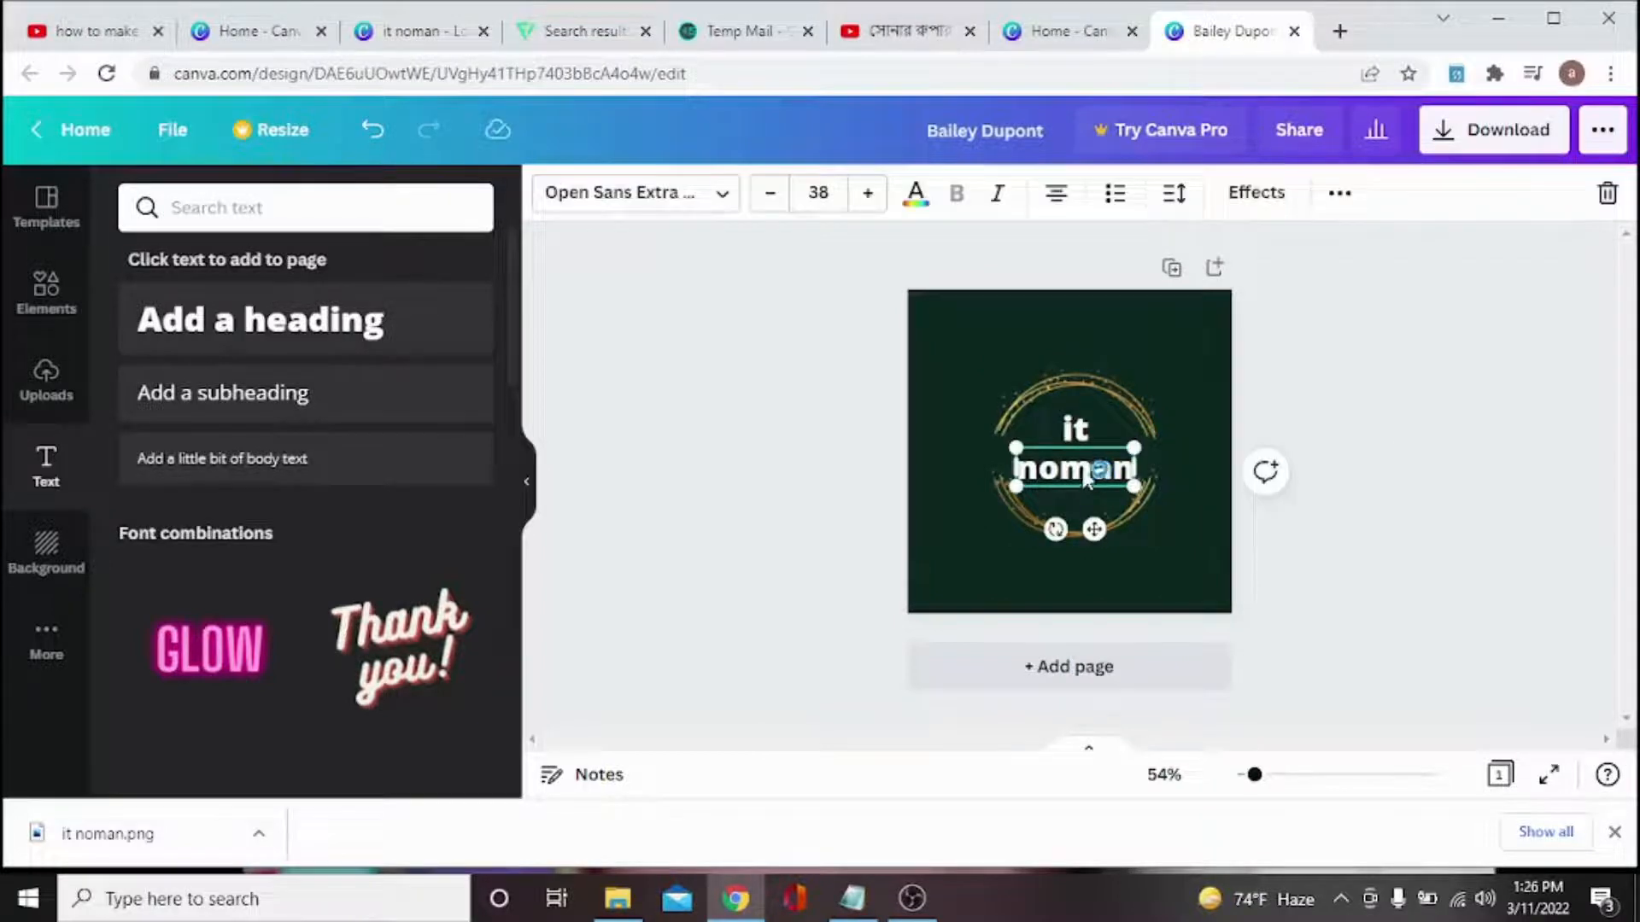
pyautogui.click(722, 197)
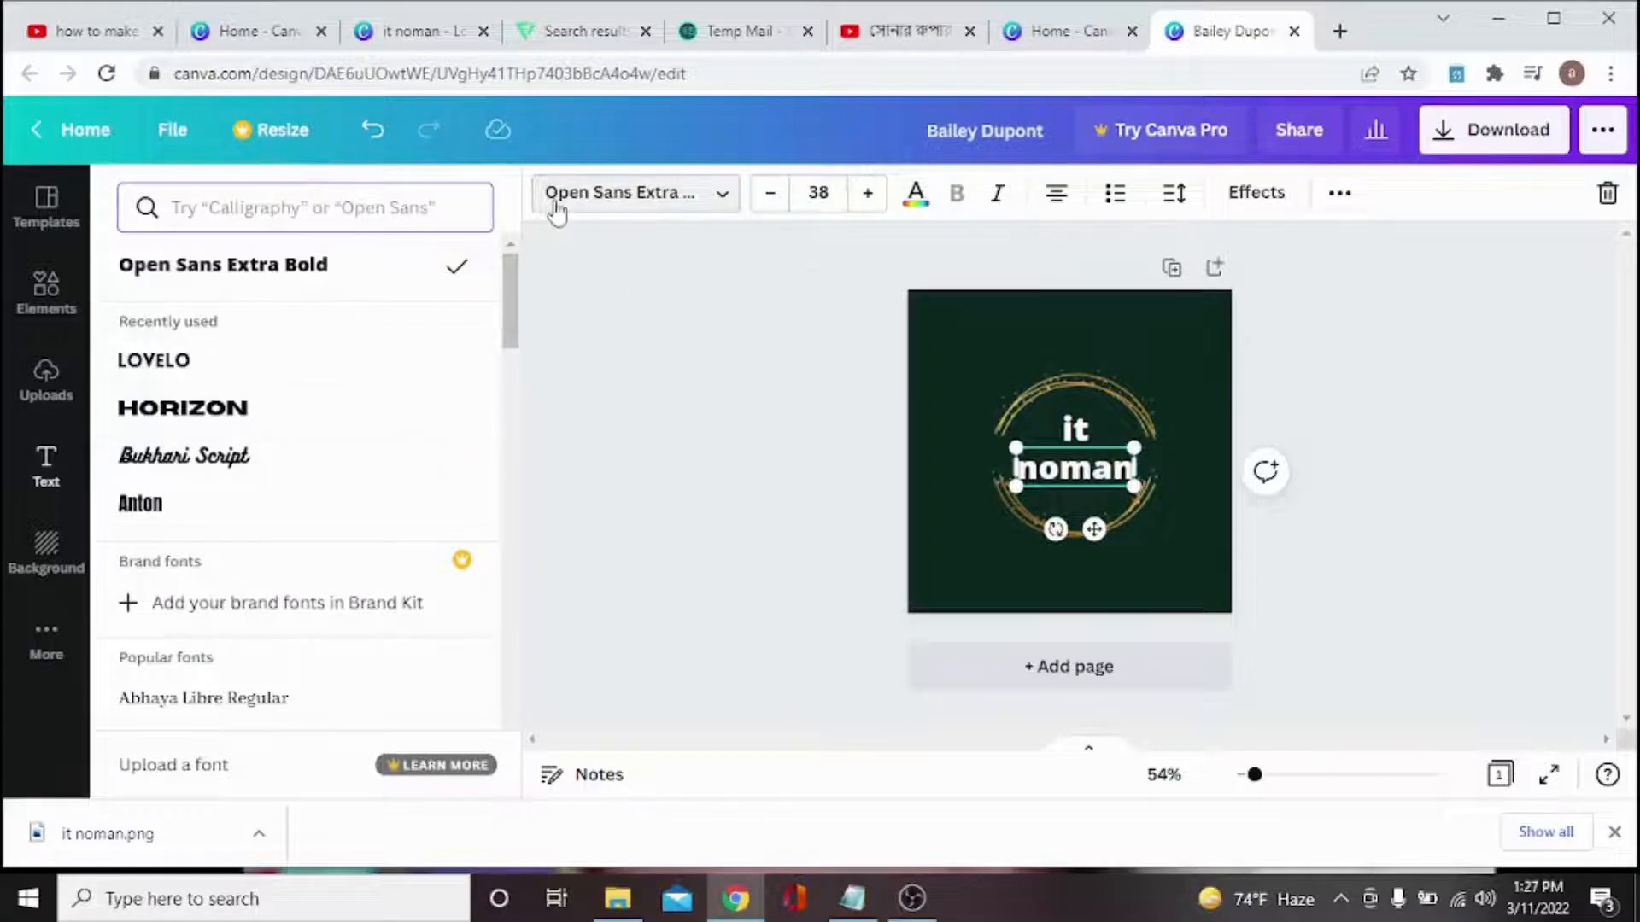
pyautogui.scroll(-3, 298, 422)
pyautogui.scroll(-5, 294, 421)
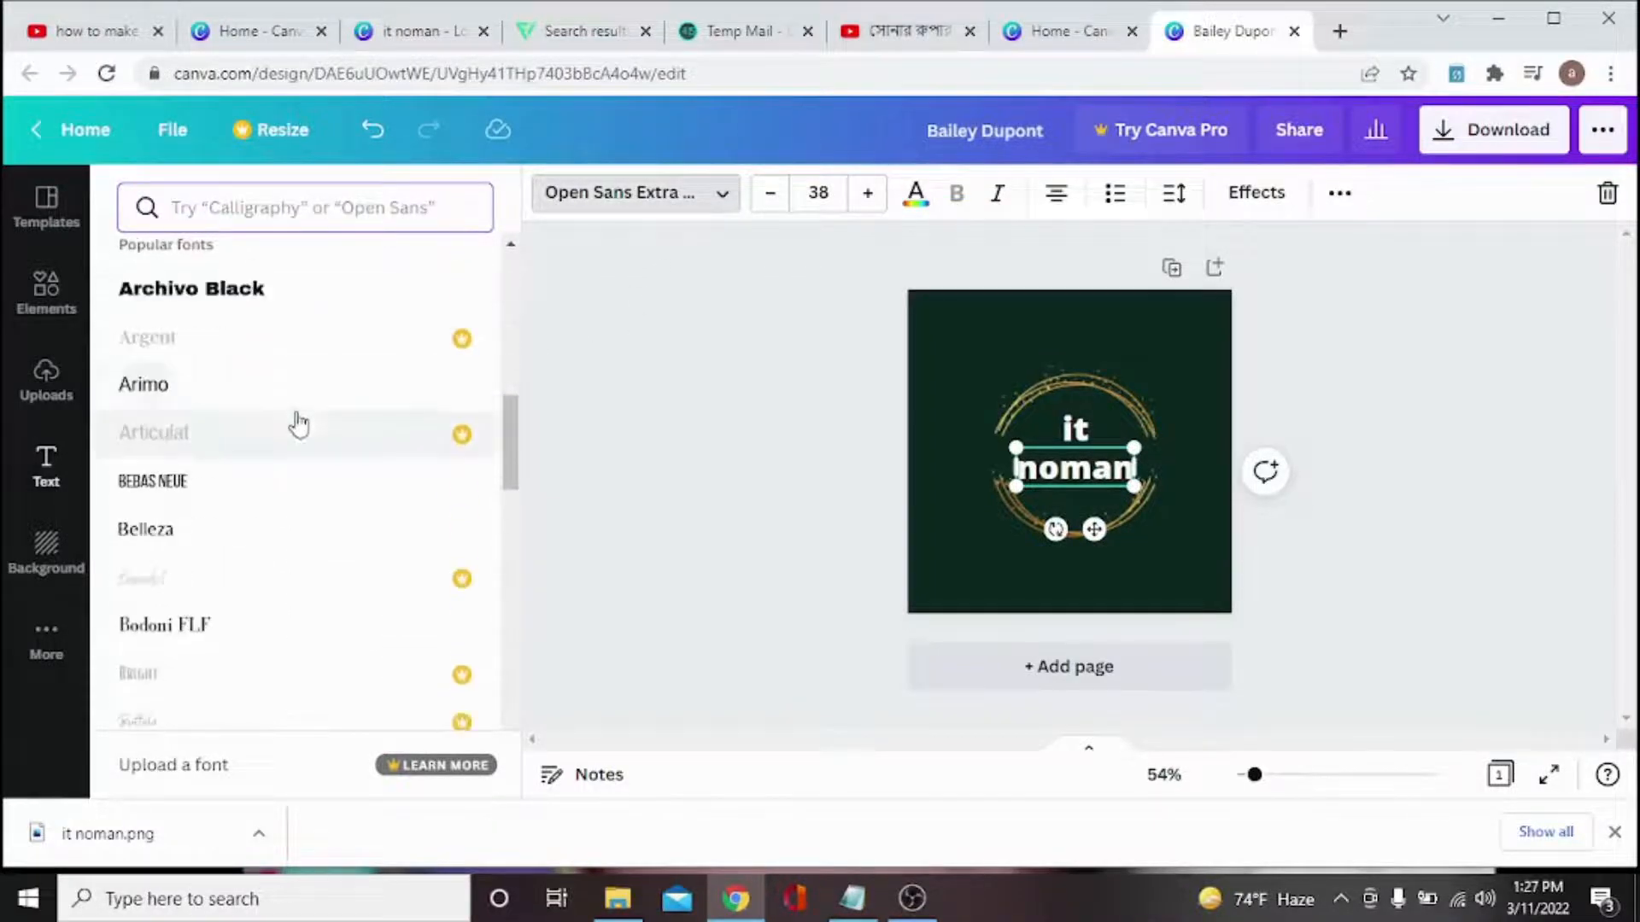
pyautogui.scroll(8, 294, 421)
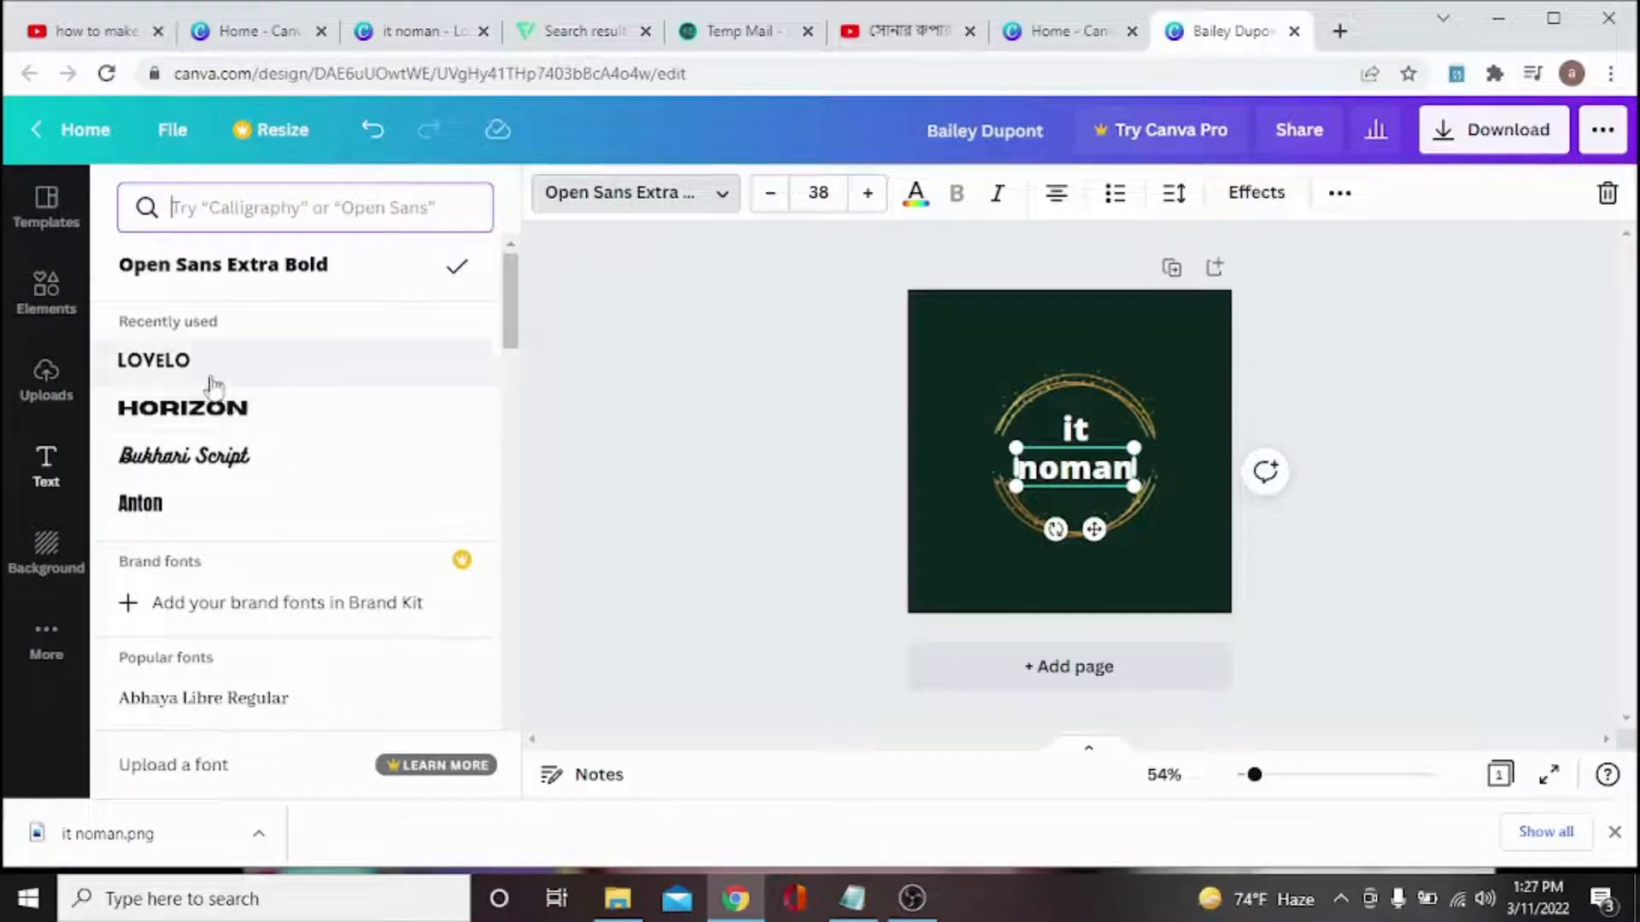
pyautogui.click(171, 362)
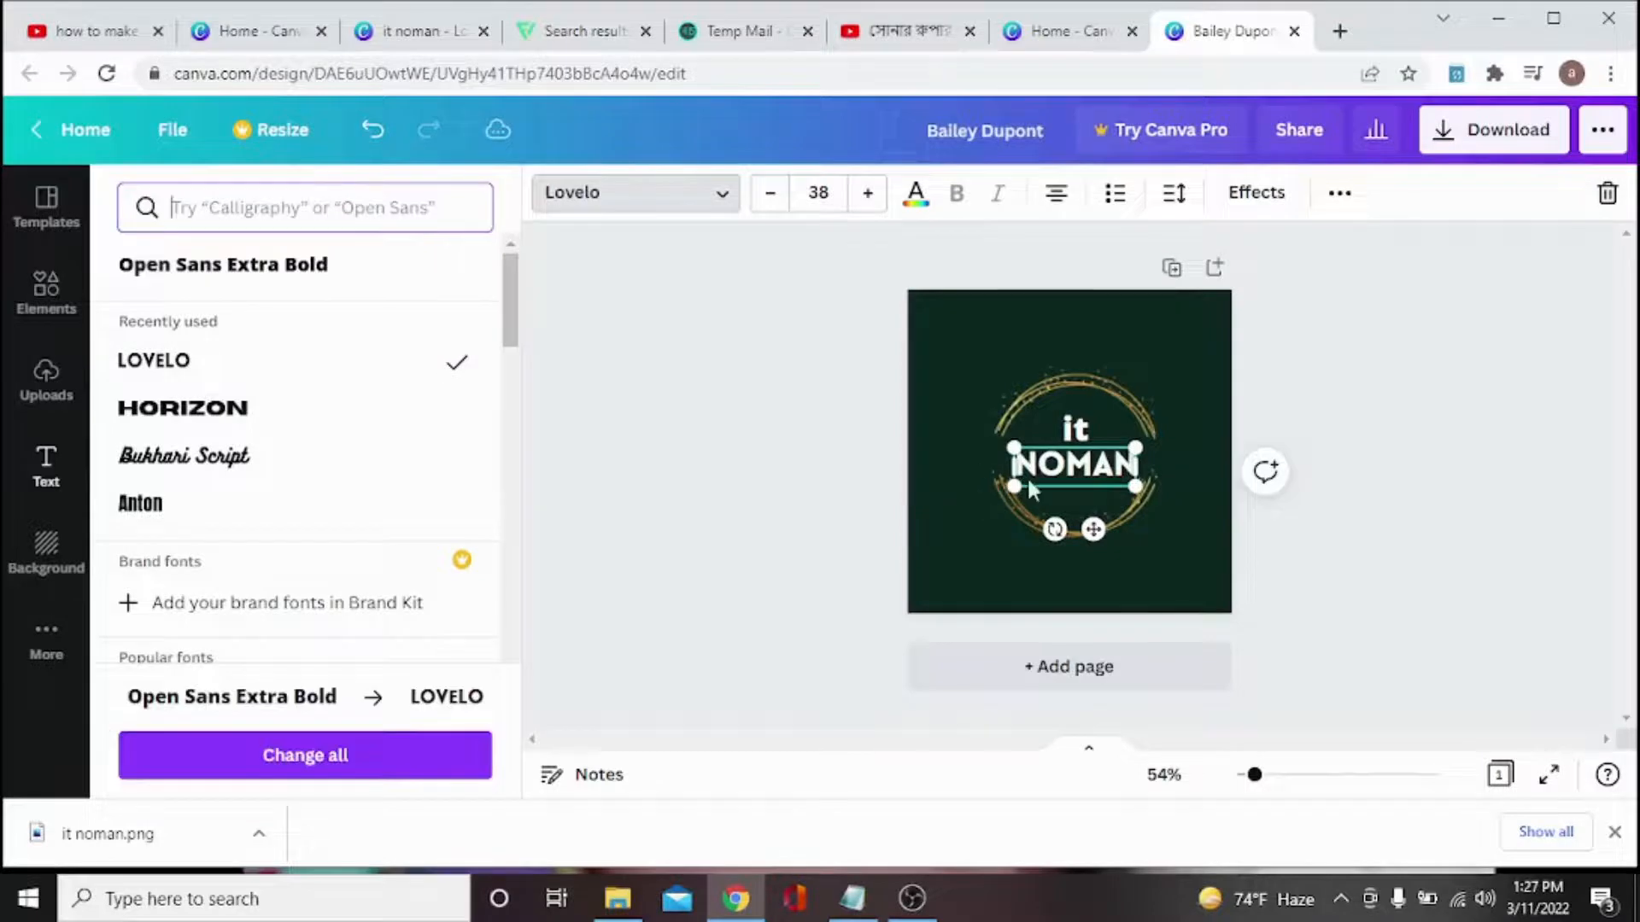
# Change the font of the "it" text to Horizon
pyautogui.click(1076, 429)
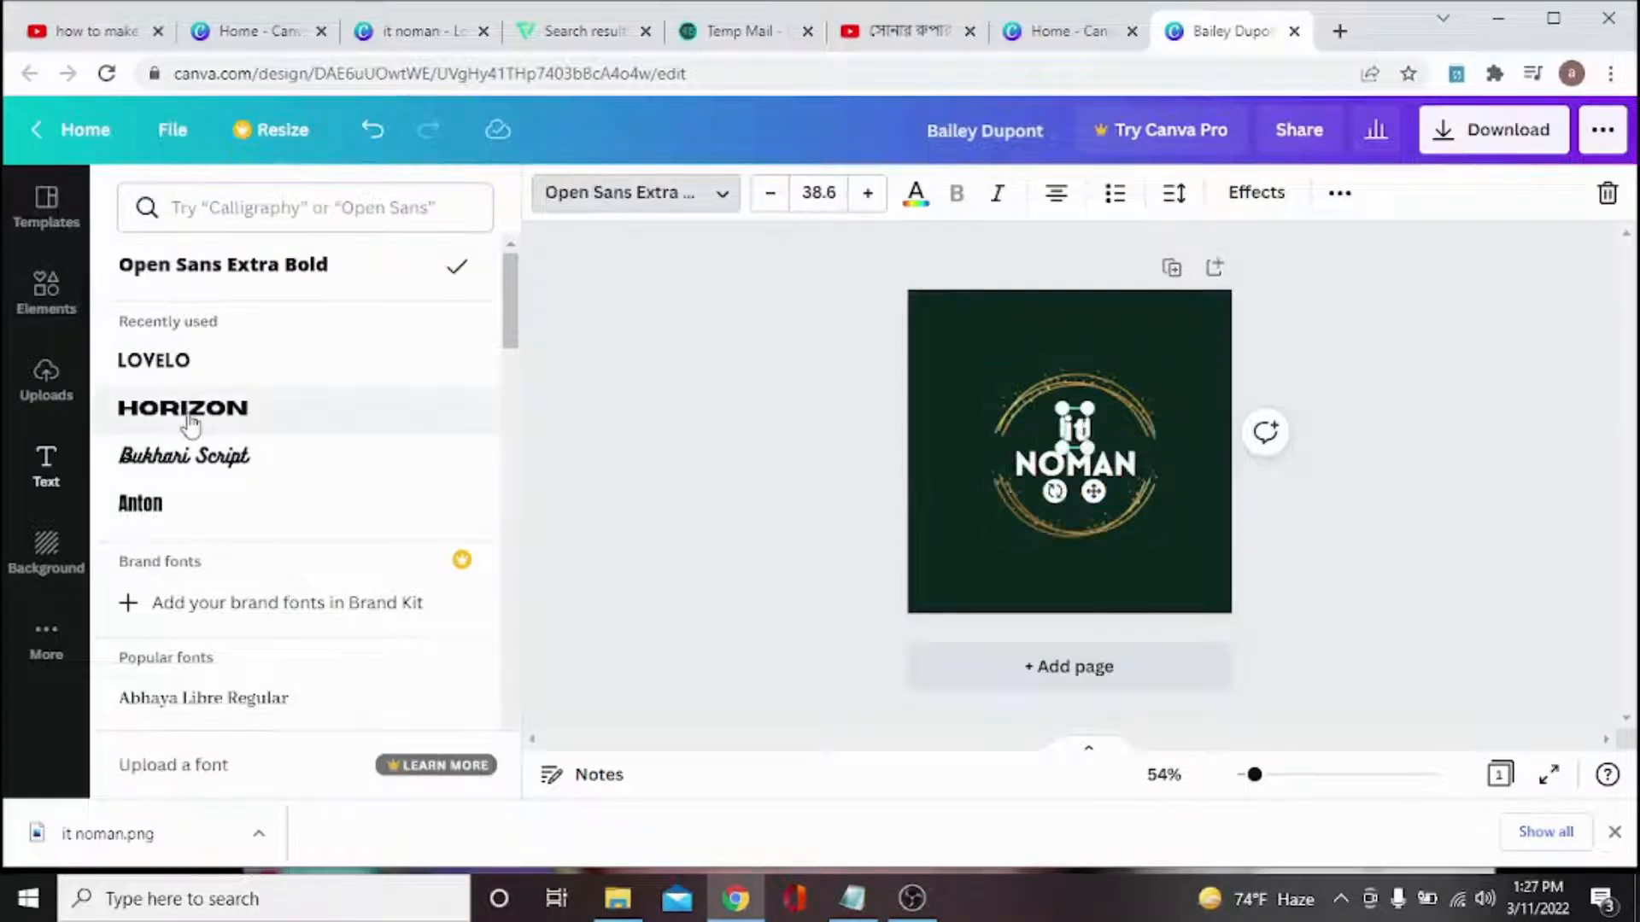
pyautogui.click(189, 424)
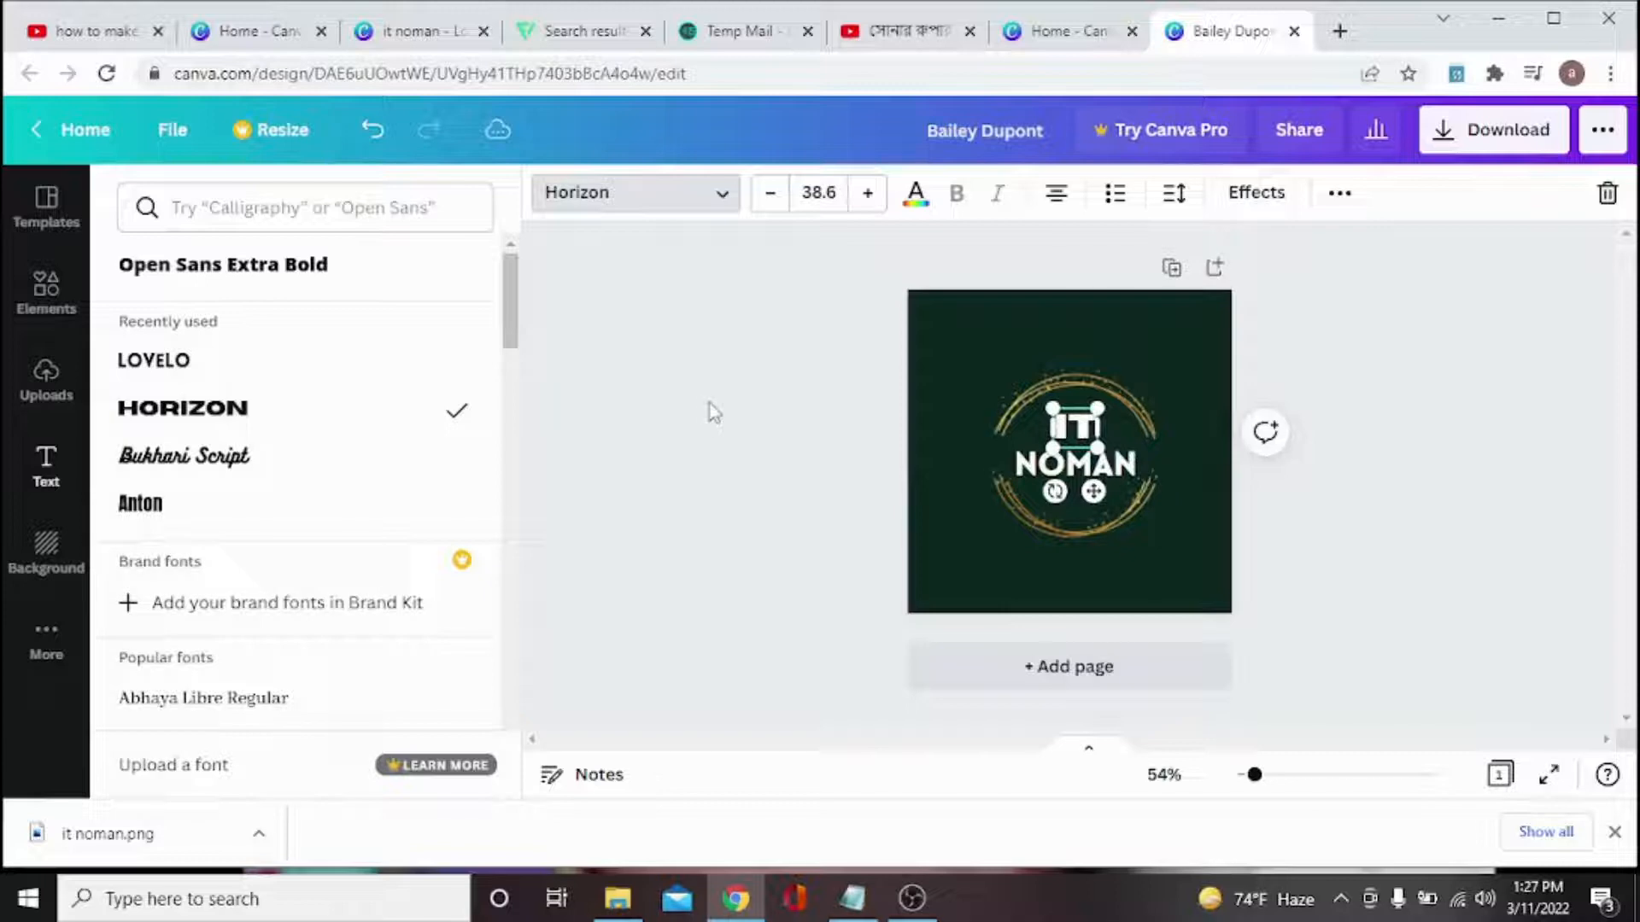
pyautogui.click(714, 413)
pyautogui.click(1371, 525)
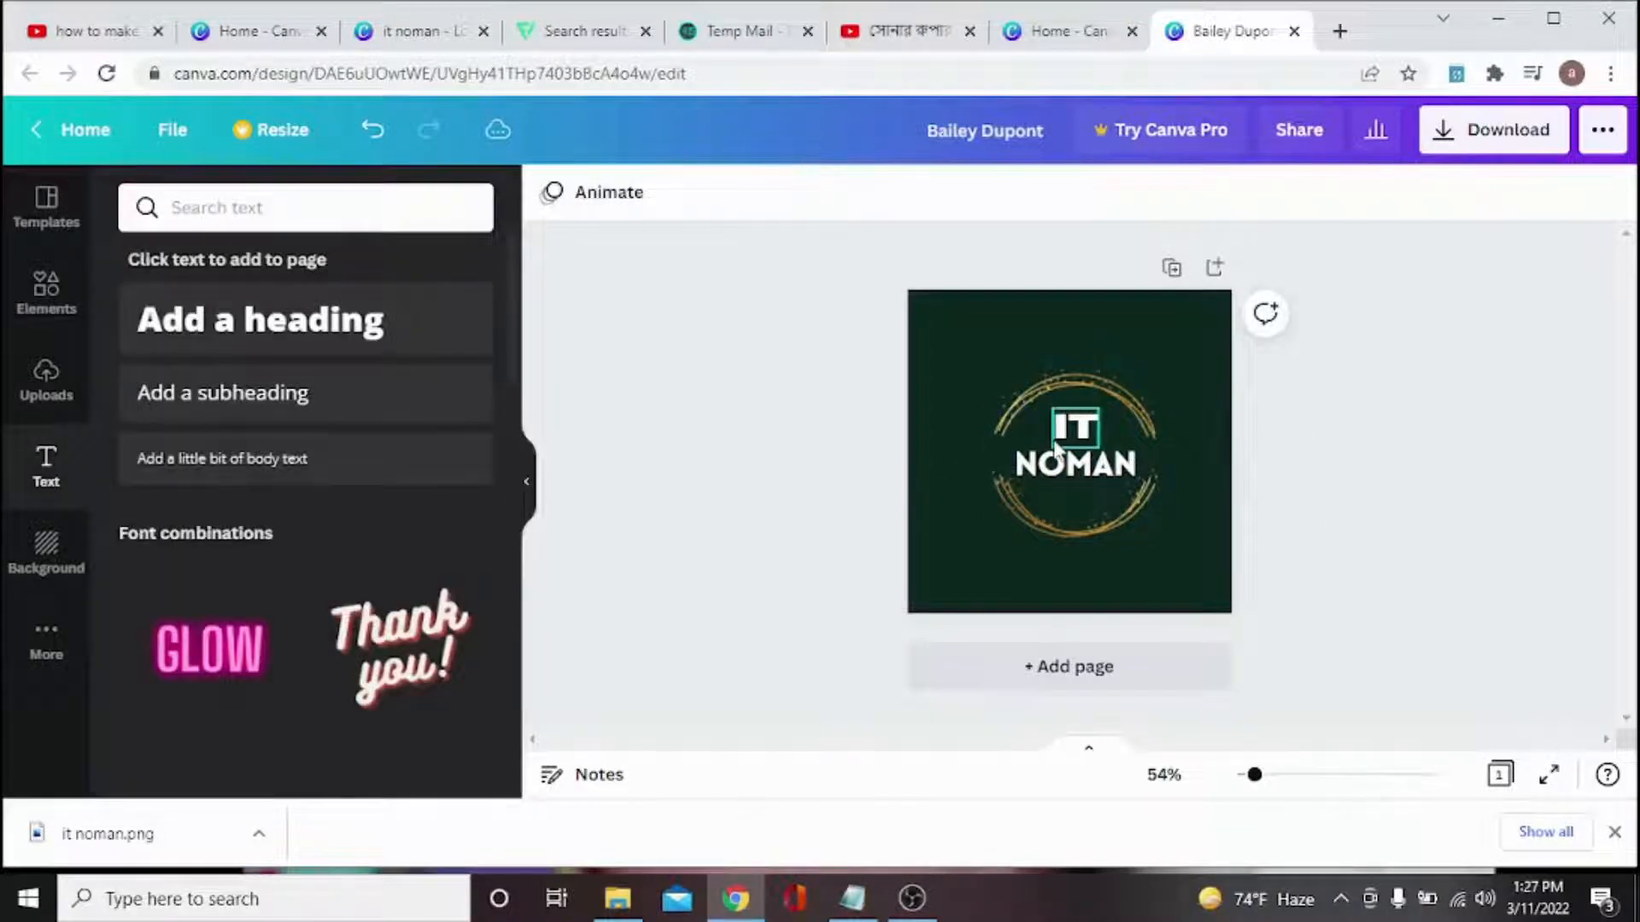
# Give the "IT" text a custom bright yellow colour
pyautogui.click(1056, 448)
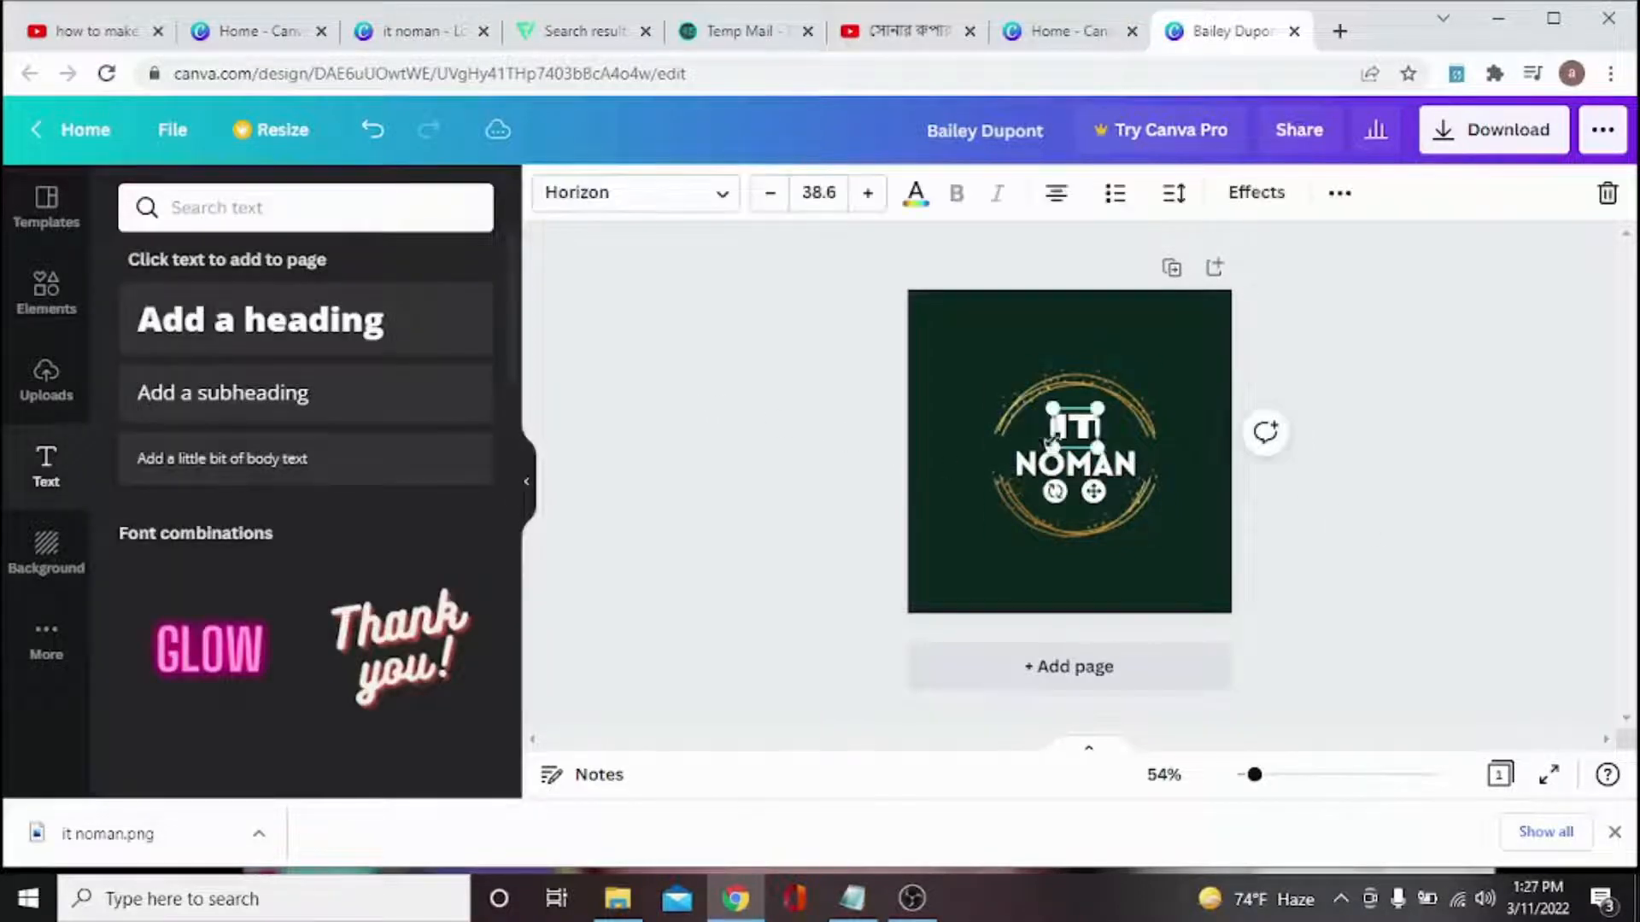
pyautogui.click(915, 195)
pyautogui.scroll(-1, 336, 563)
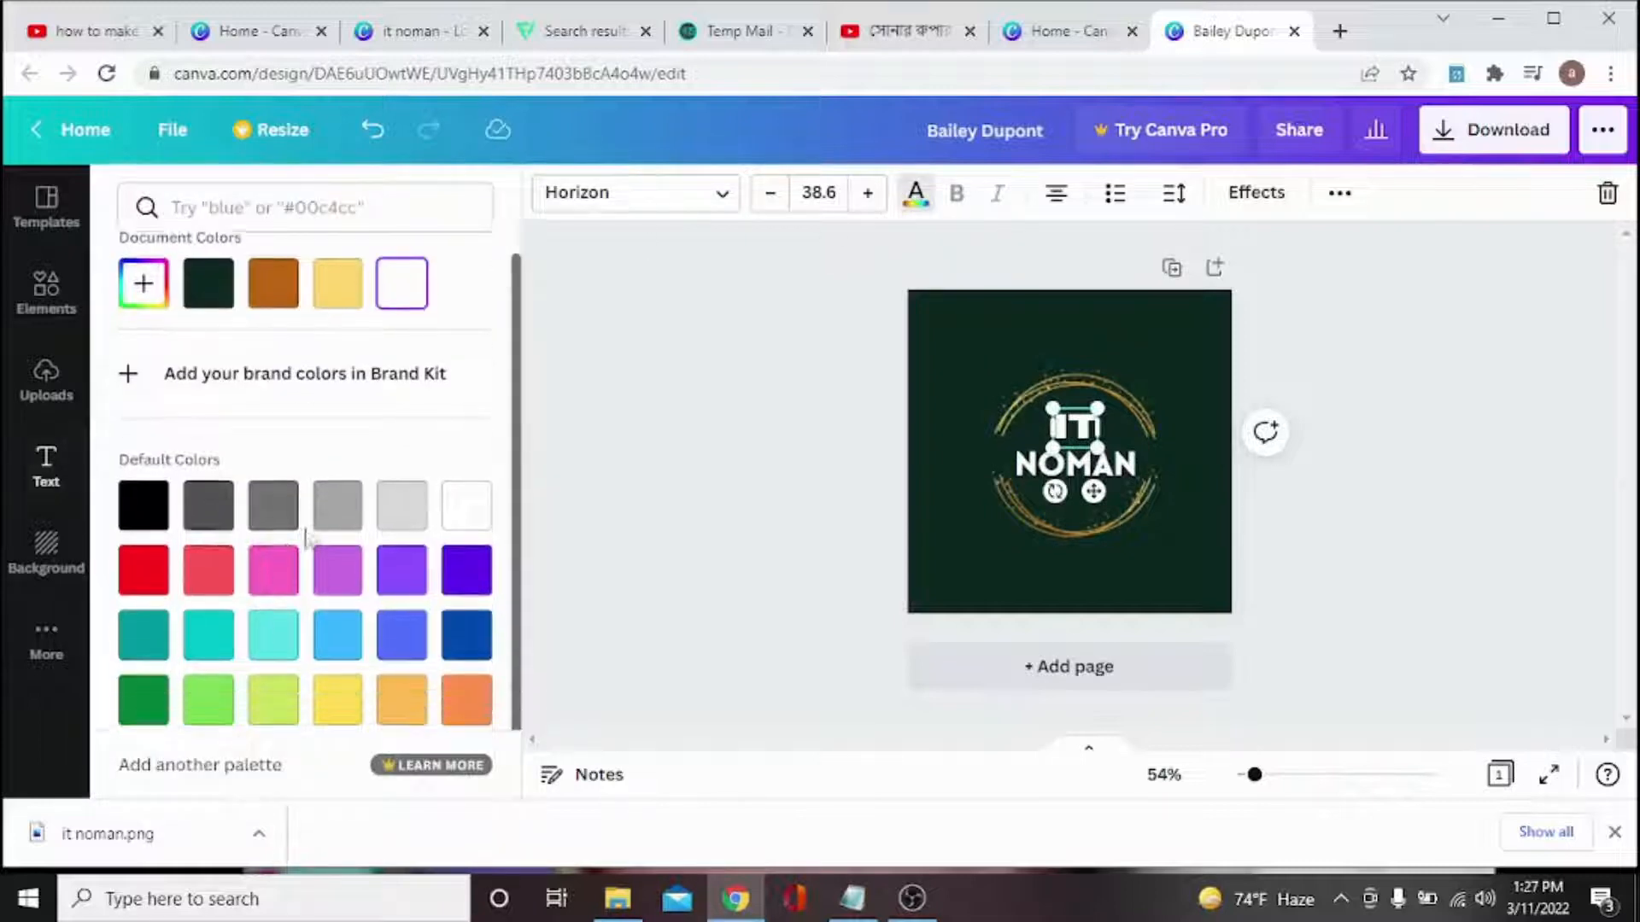
pyautogui.scroll(1, 223, 494)
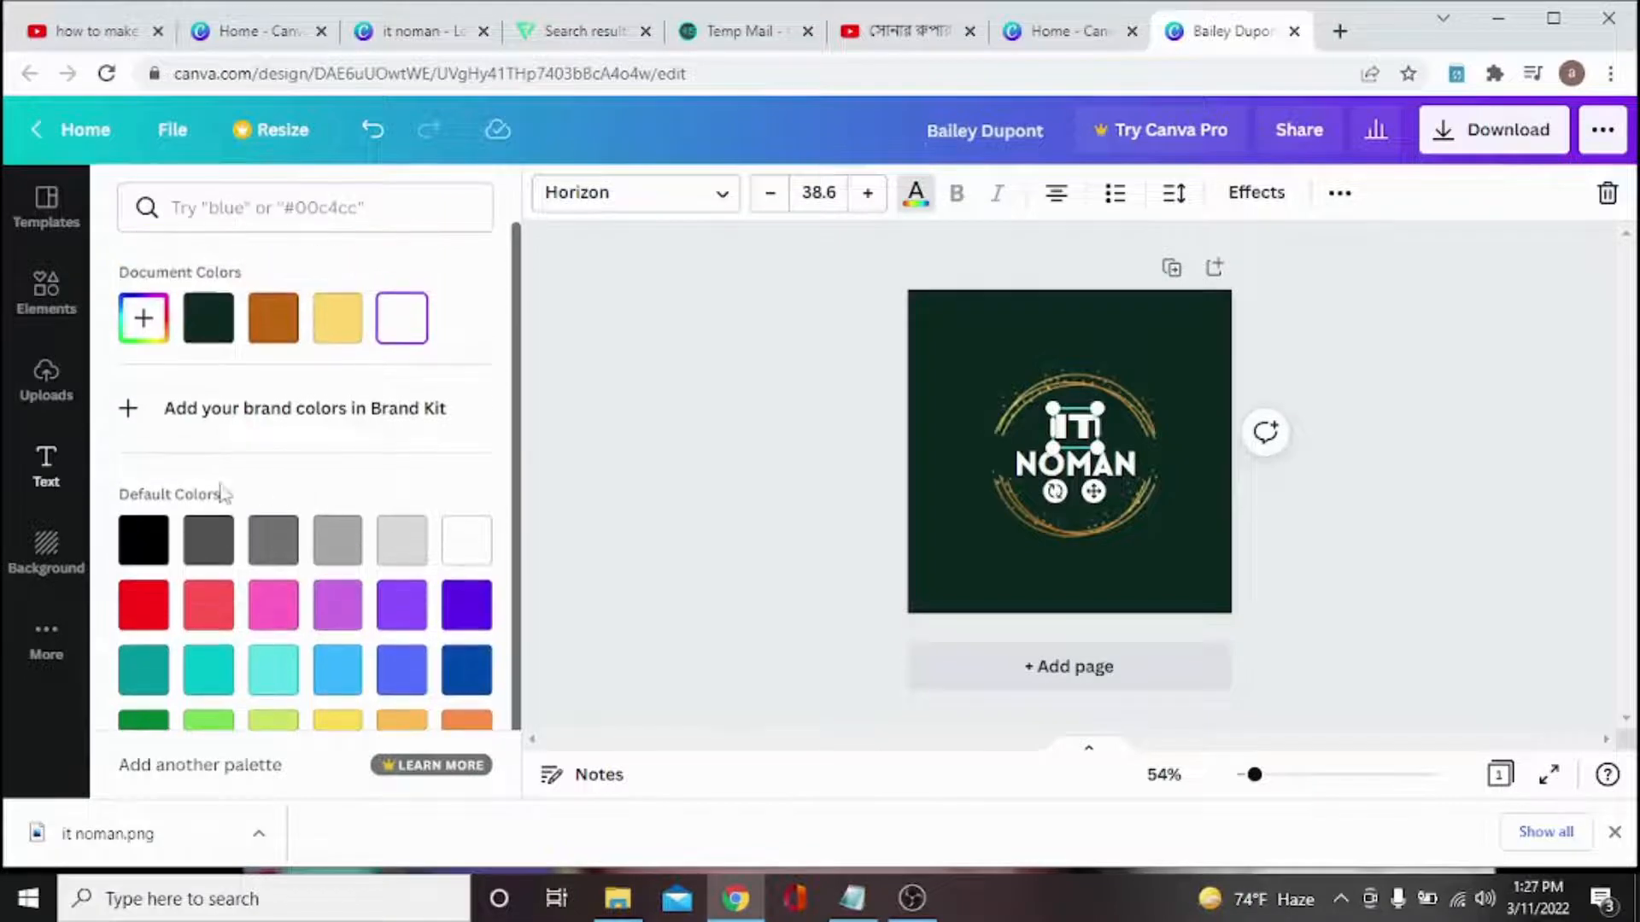
pyautogui.click(143, 319)
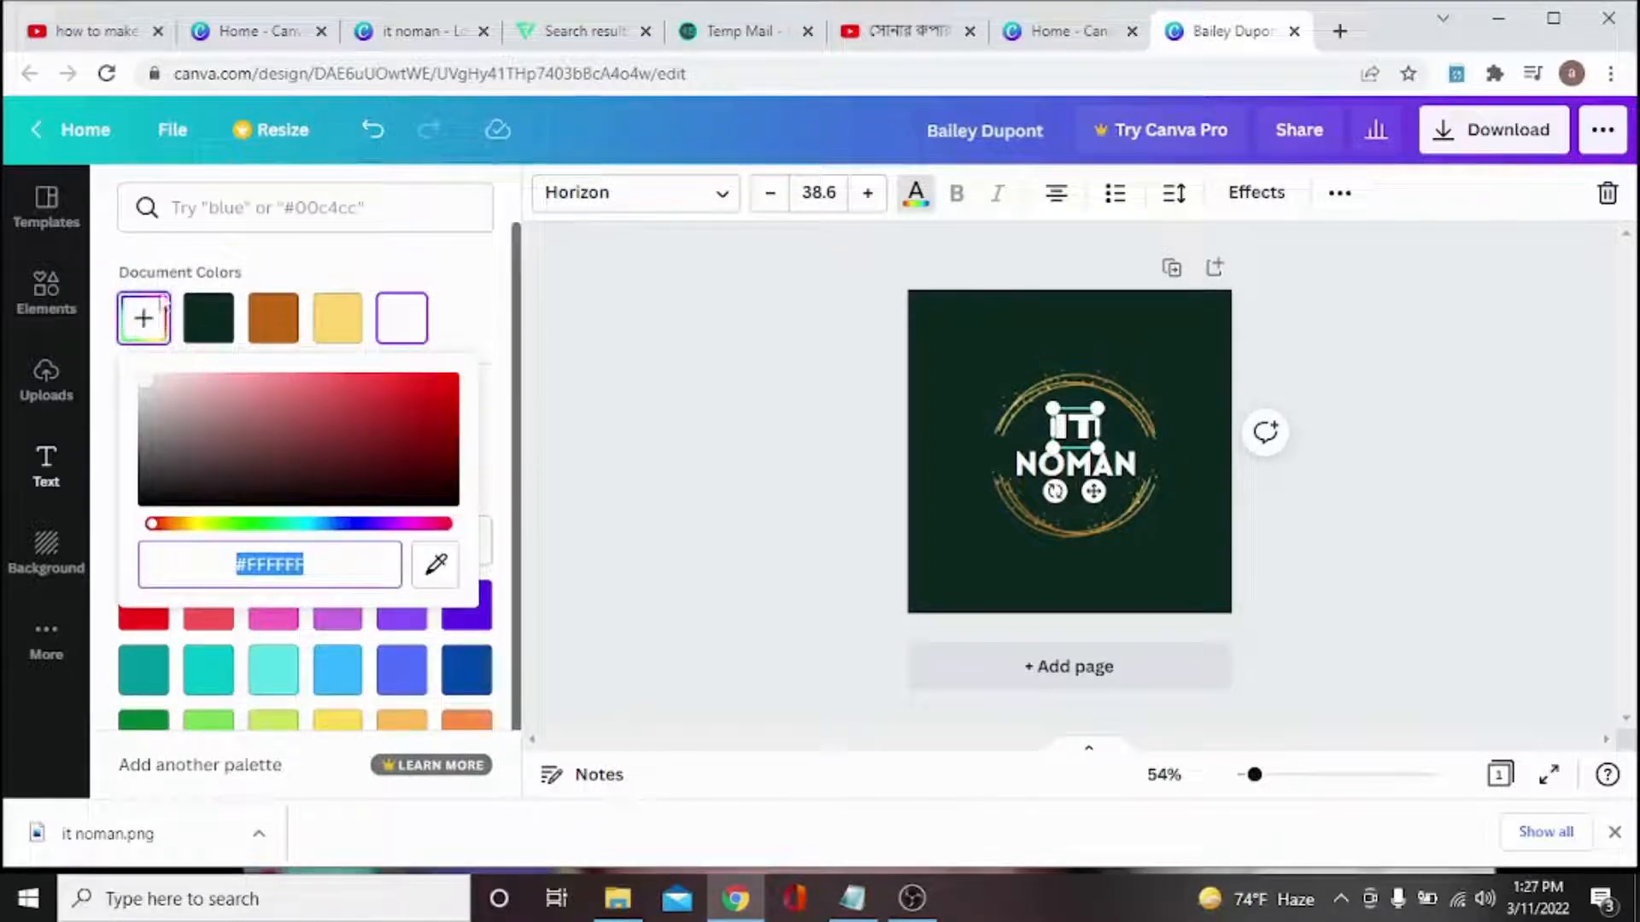
pyautogui.click(146, 381)
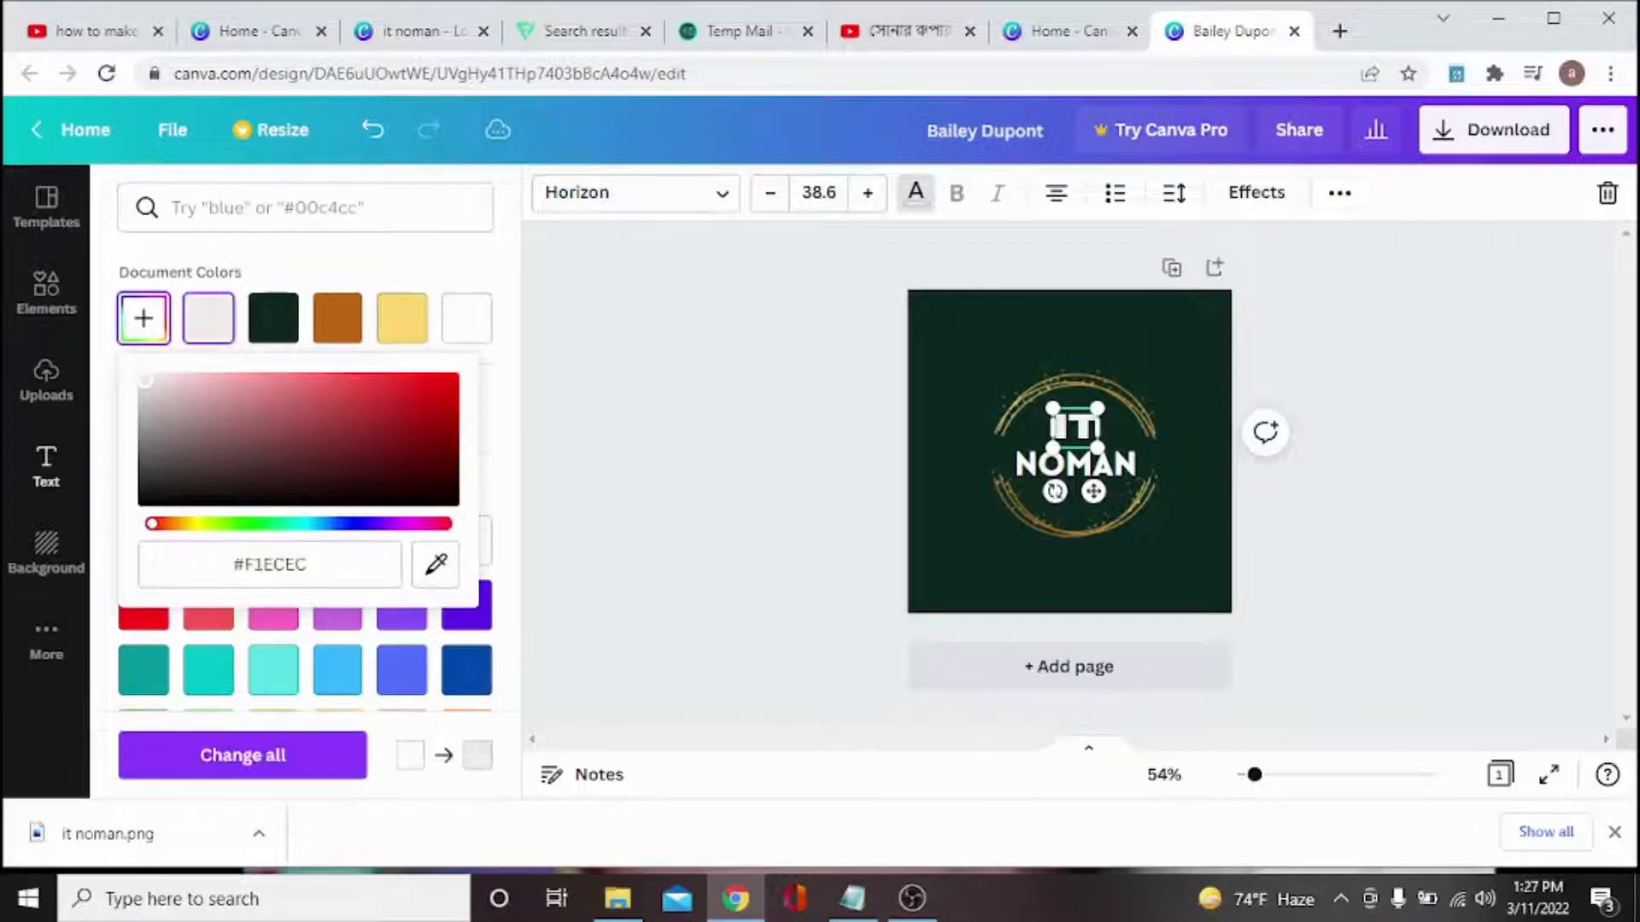
pyautogui.moveTo(143, 390); pyautogui.dragTo(442, 389)
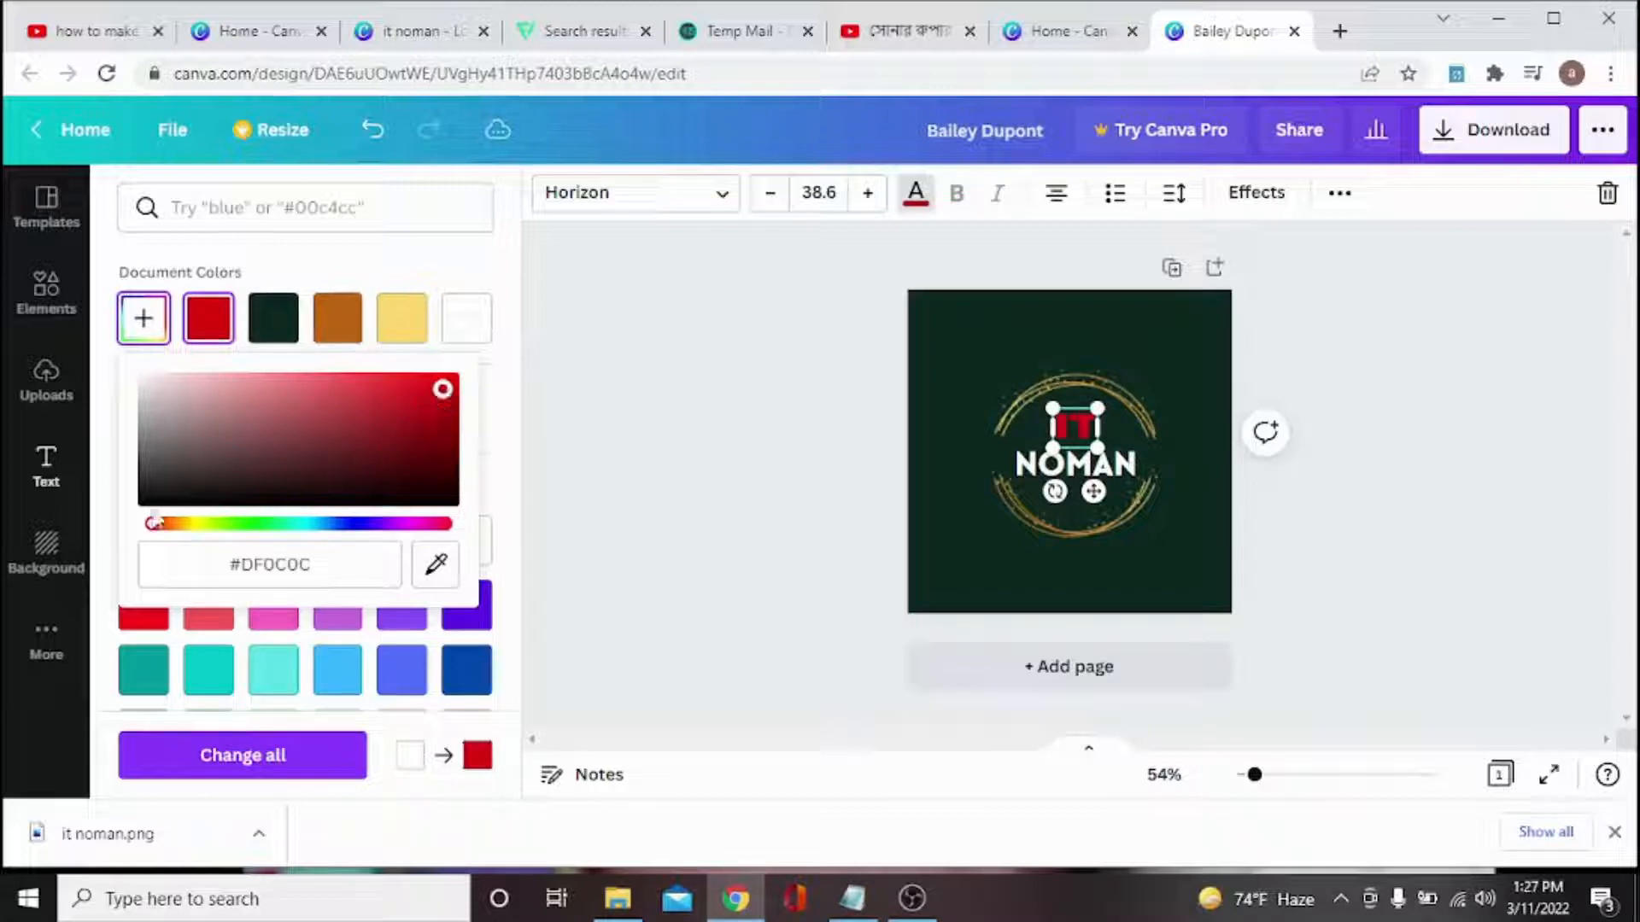
pyautogui.moveTo(153, 532); pyautogui.dragTo(195, 532)
pyautogui.moveTo(442, 390)
pyautogui.mouseDown()
pyautogui.moveTo(439, 440)
pyautogui.moveTo(455, 381)
pyautogui.moveTo(469, 383)
pyautogui.mouseUp()
pyautogui.click(727, 404)
pyautogui.click(725, 405)
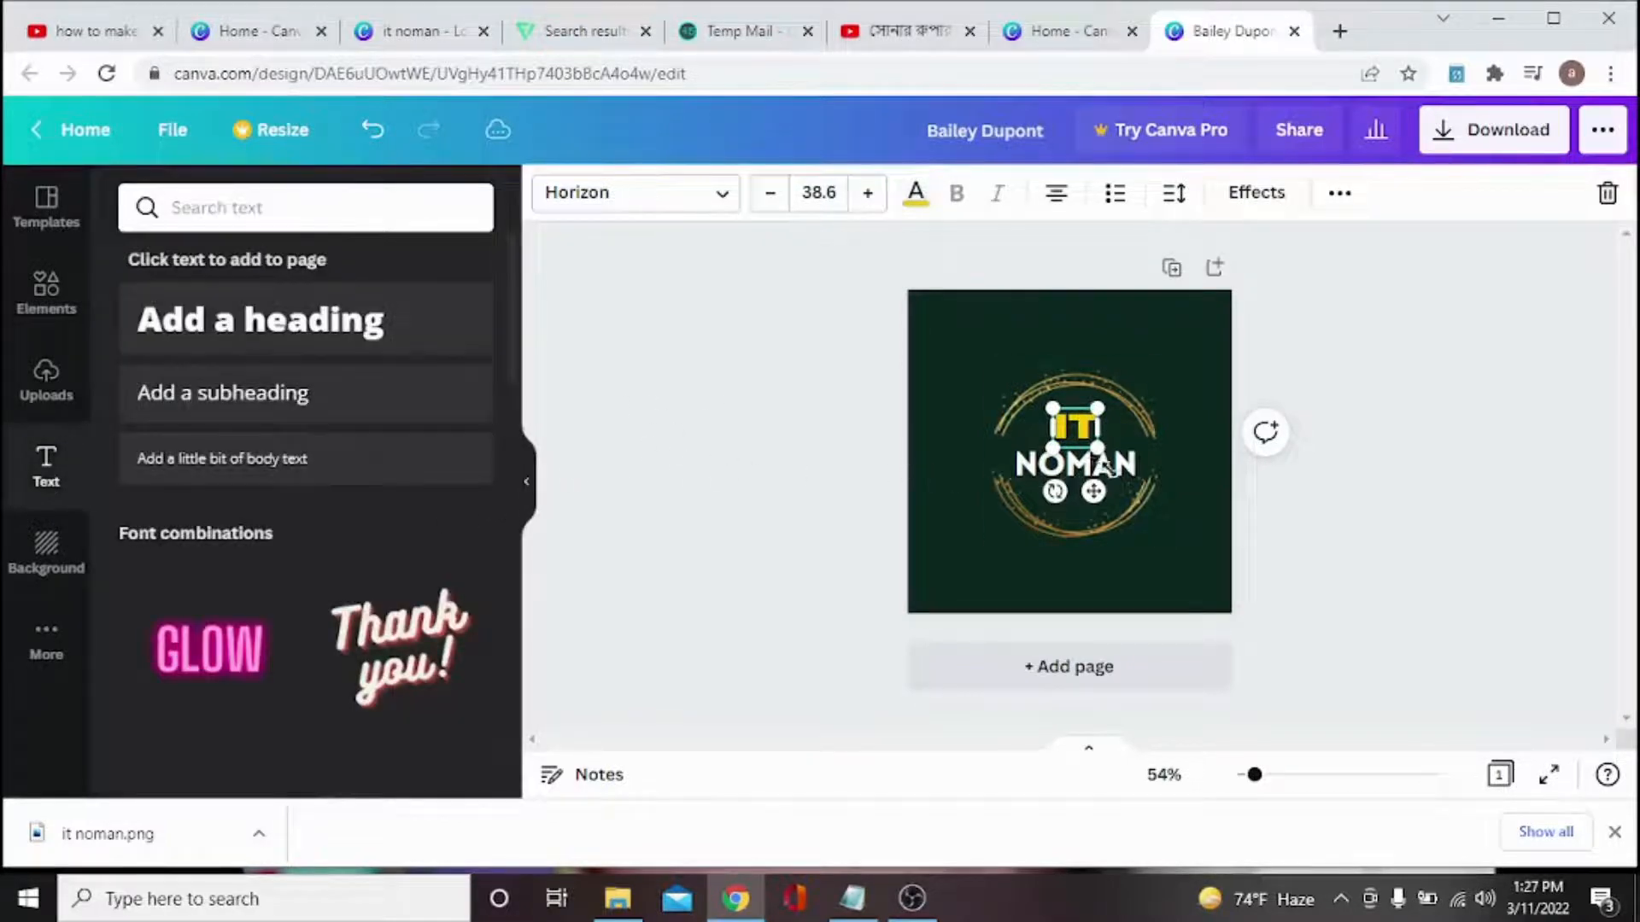
pyautogui.click(1397, 518)
# Colour the "NOMAN" text with the light gold from the document colours
pyautogui.click(1086, 474)
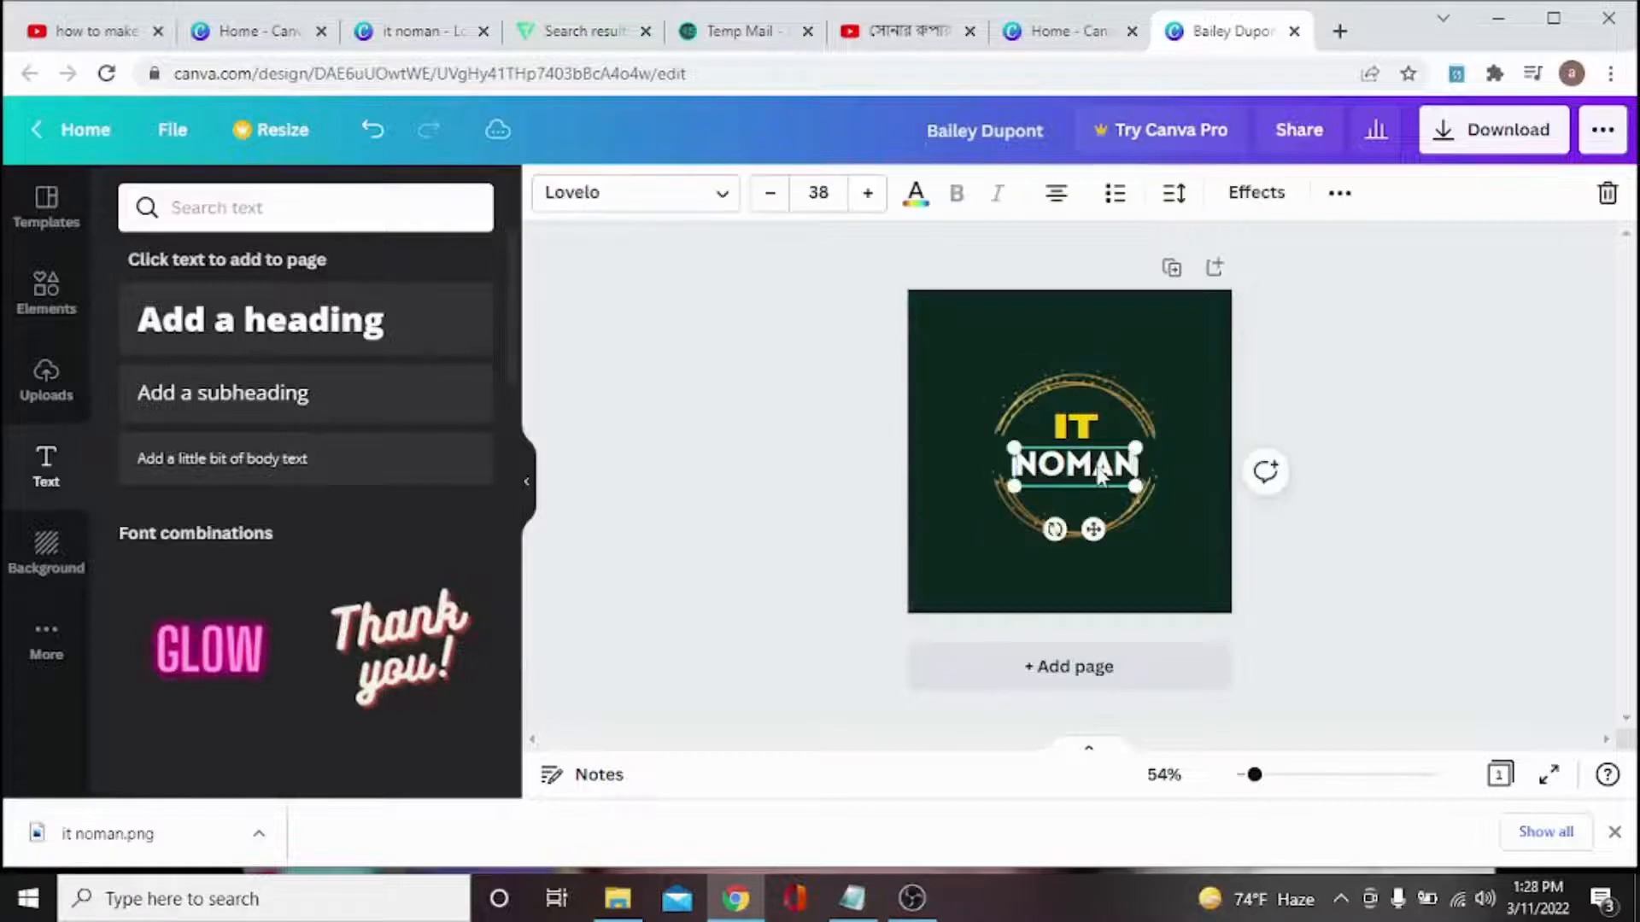
pyautogui.click(915, 196)
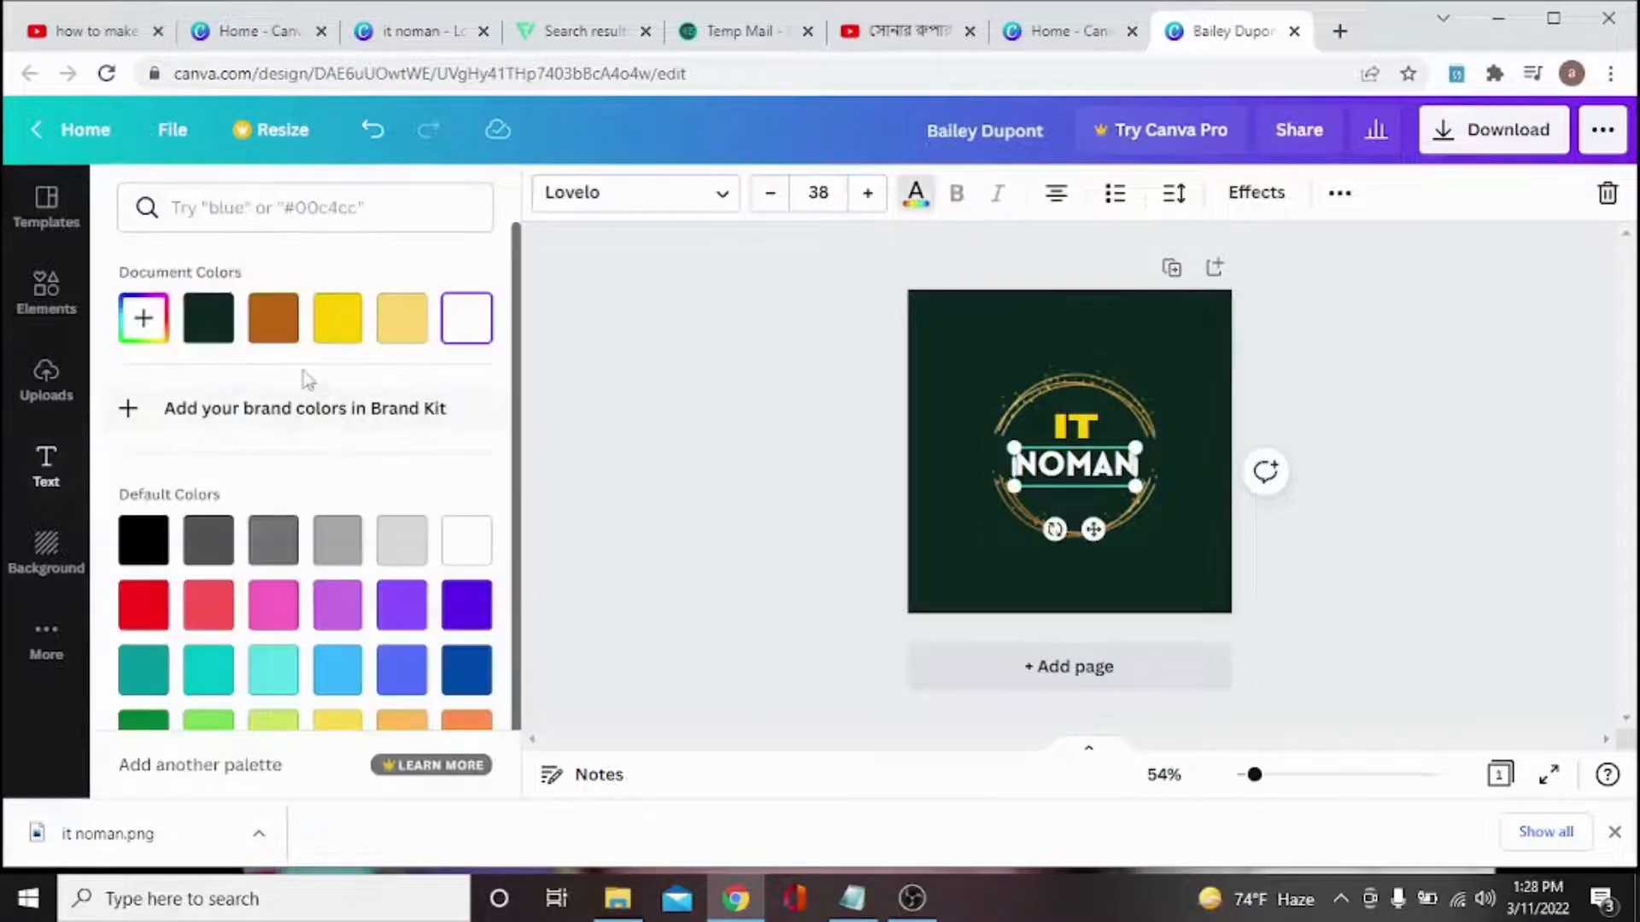
pyautogui.click(398, 321)
pyautogui.click(764, 407)
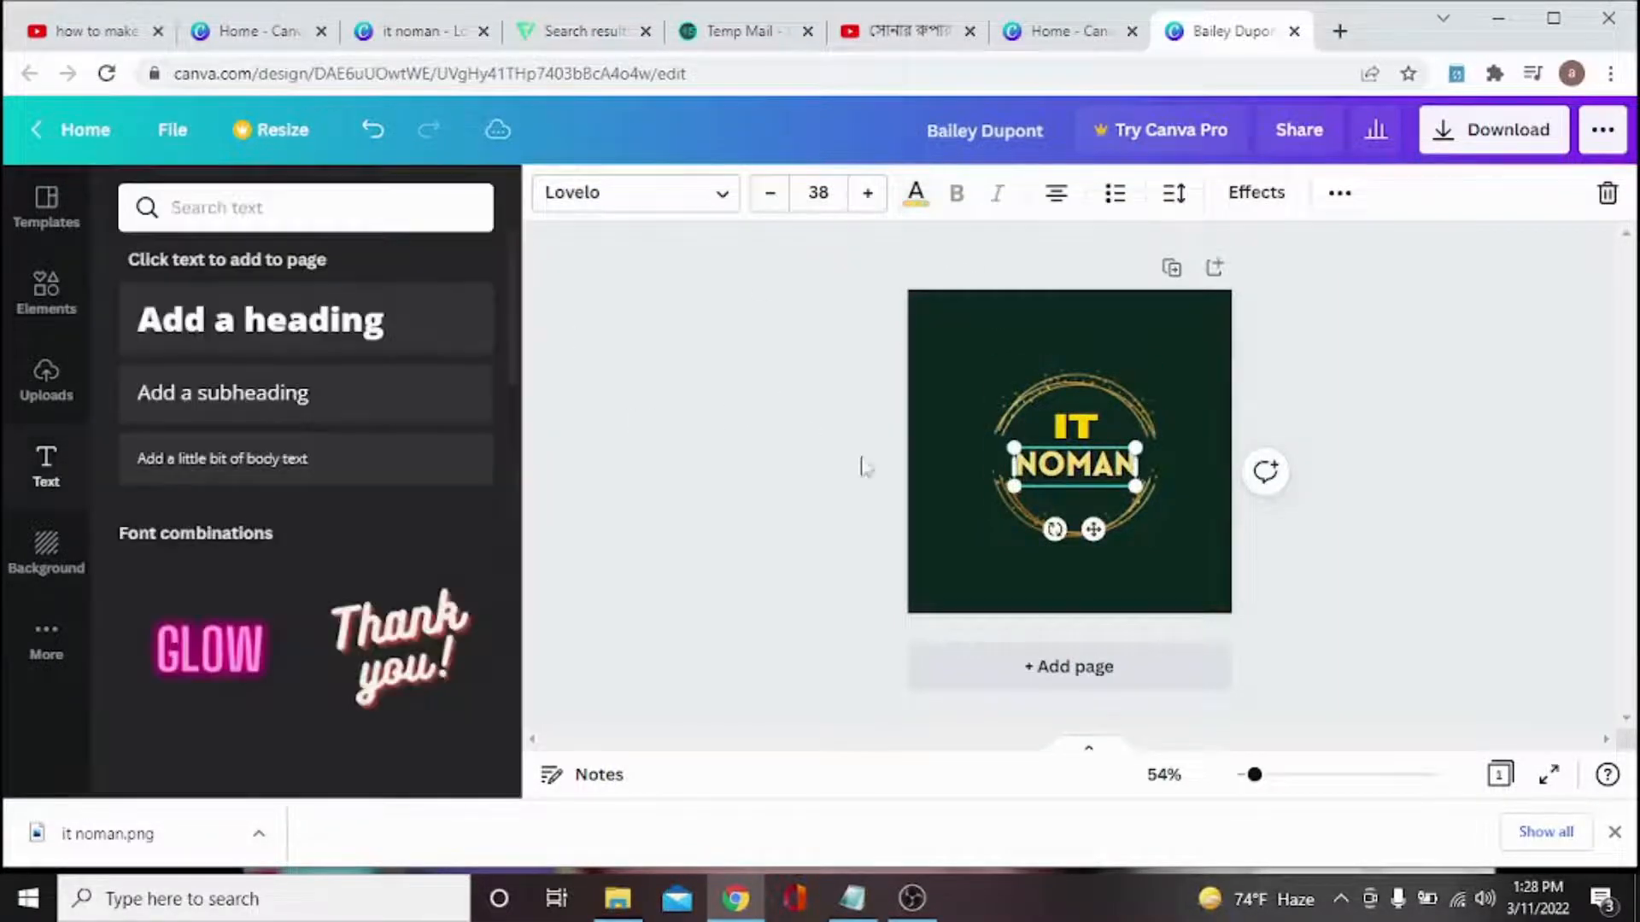
pyautogui.click(1411, 575)
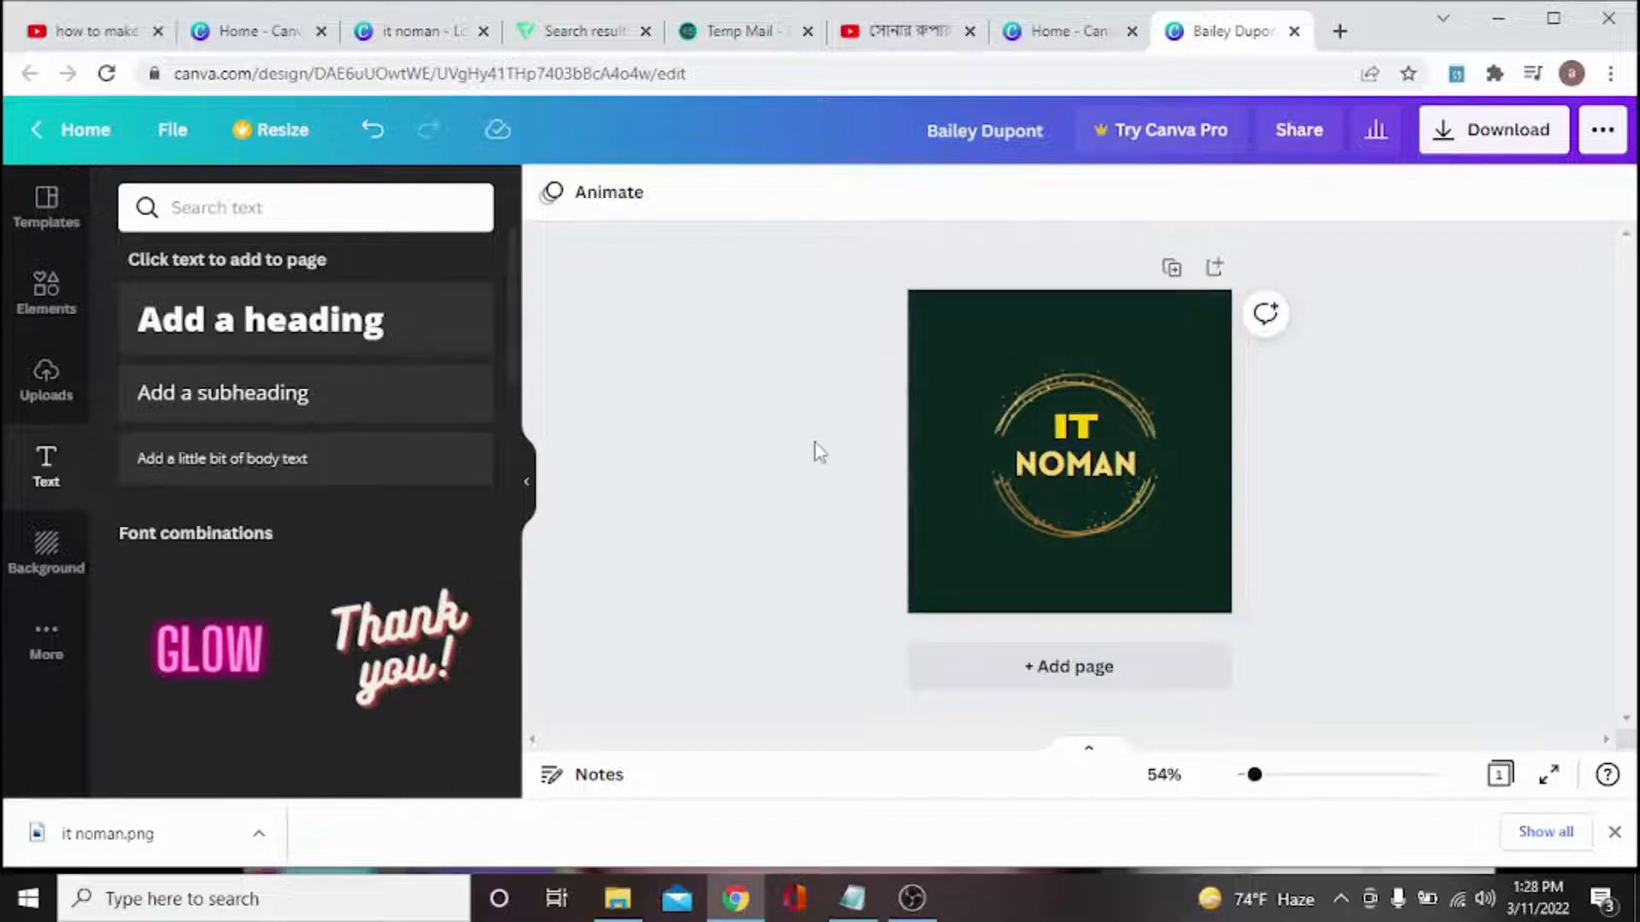
# Add the grey vertical ribbon banner with a notched lower end from Lines & Shapes to the logo
pyautogui.click(36, 295)
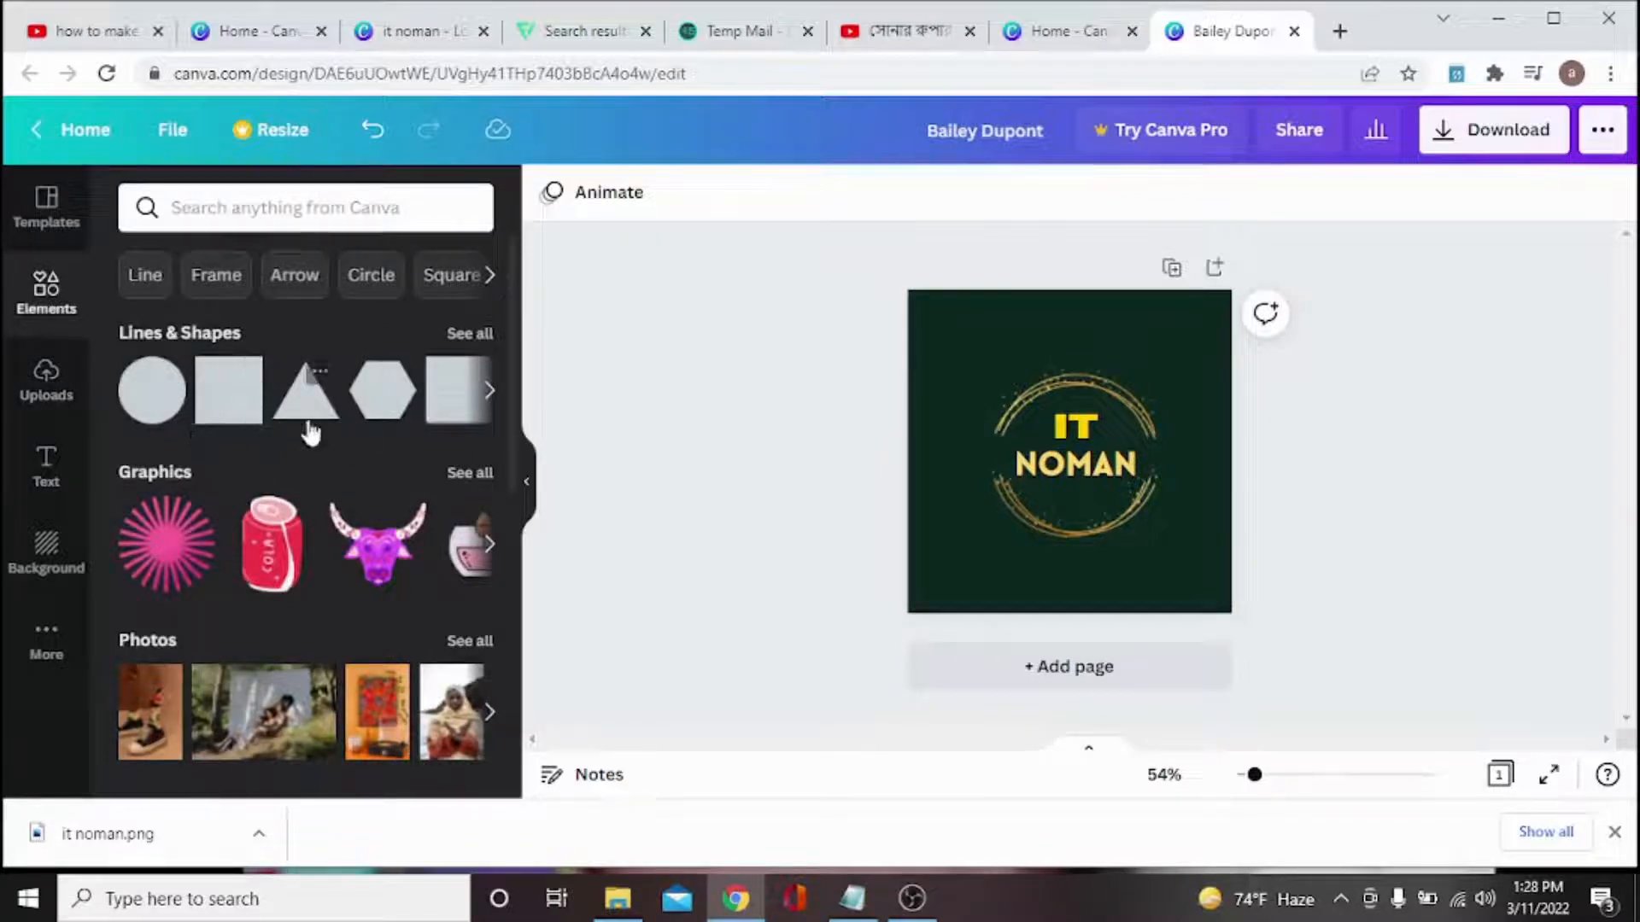
pyautogui.scroll(-4, 310, 433)
pyautogui.scroll(4, 290, 466)
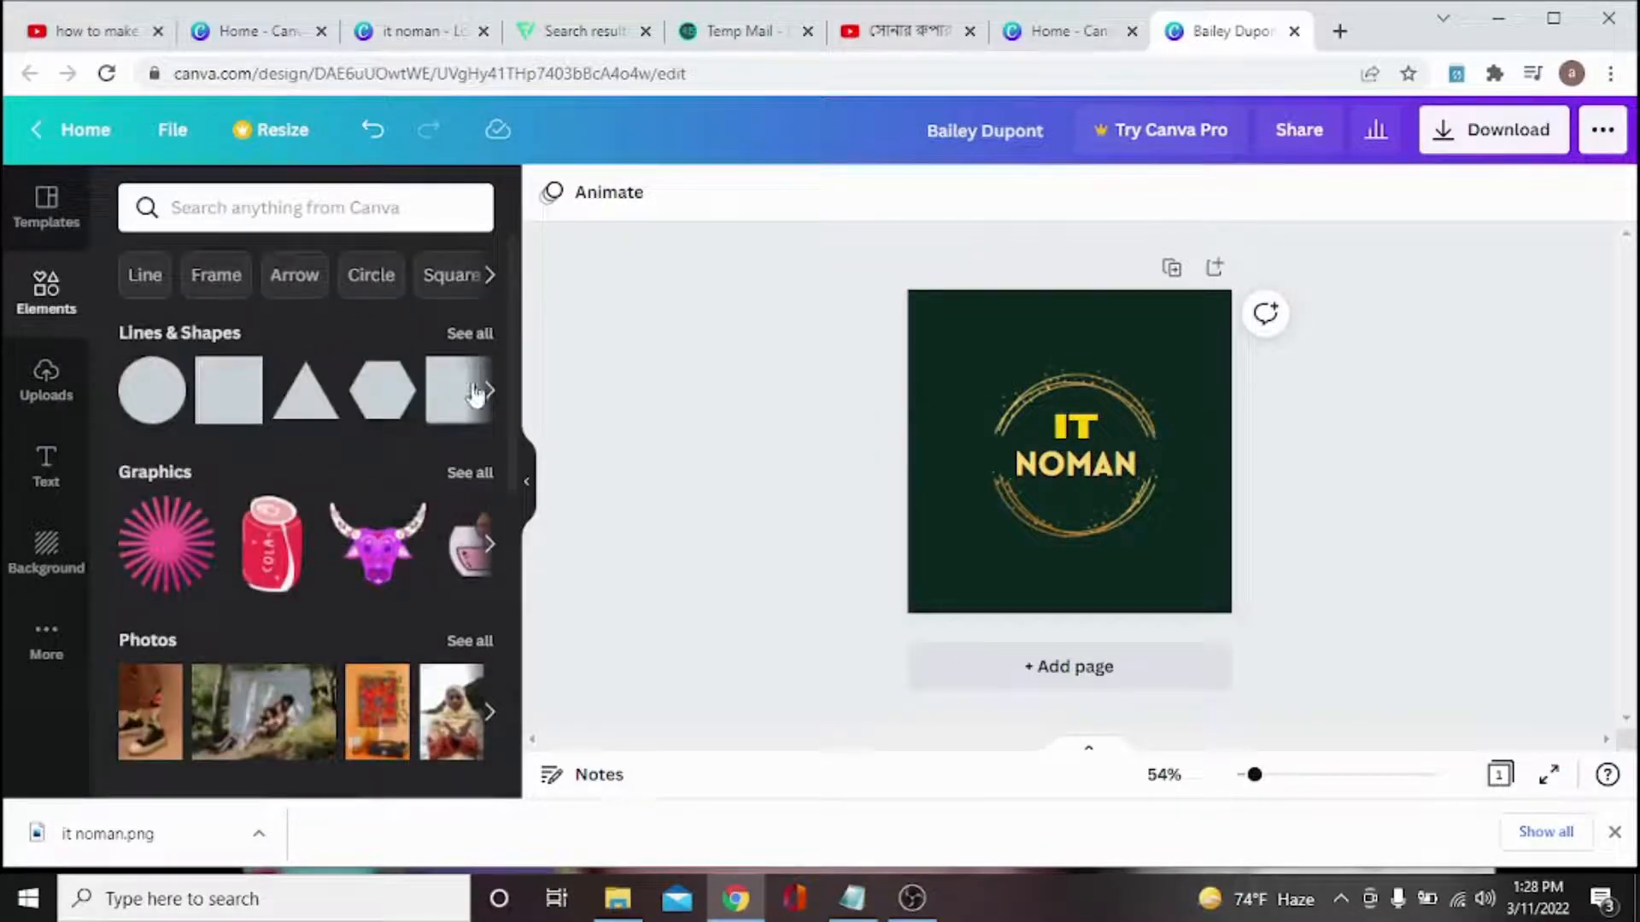
pyautogui.click(480, 342)
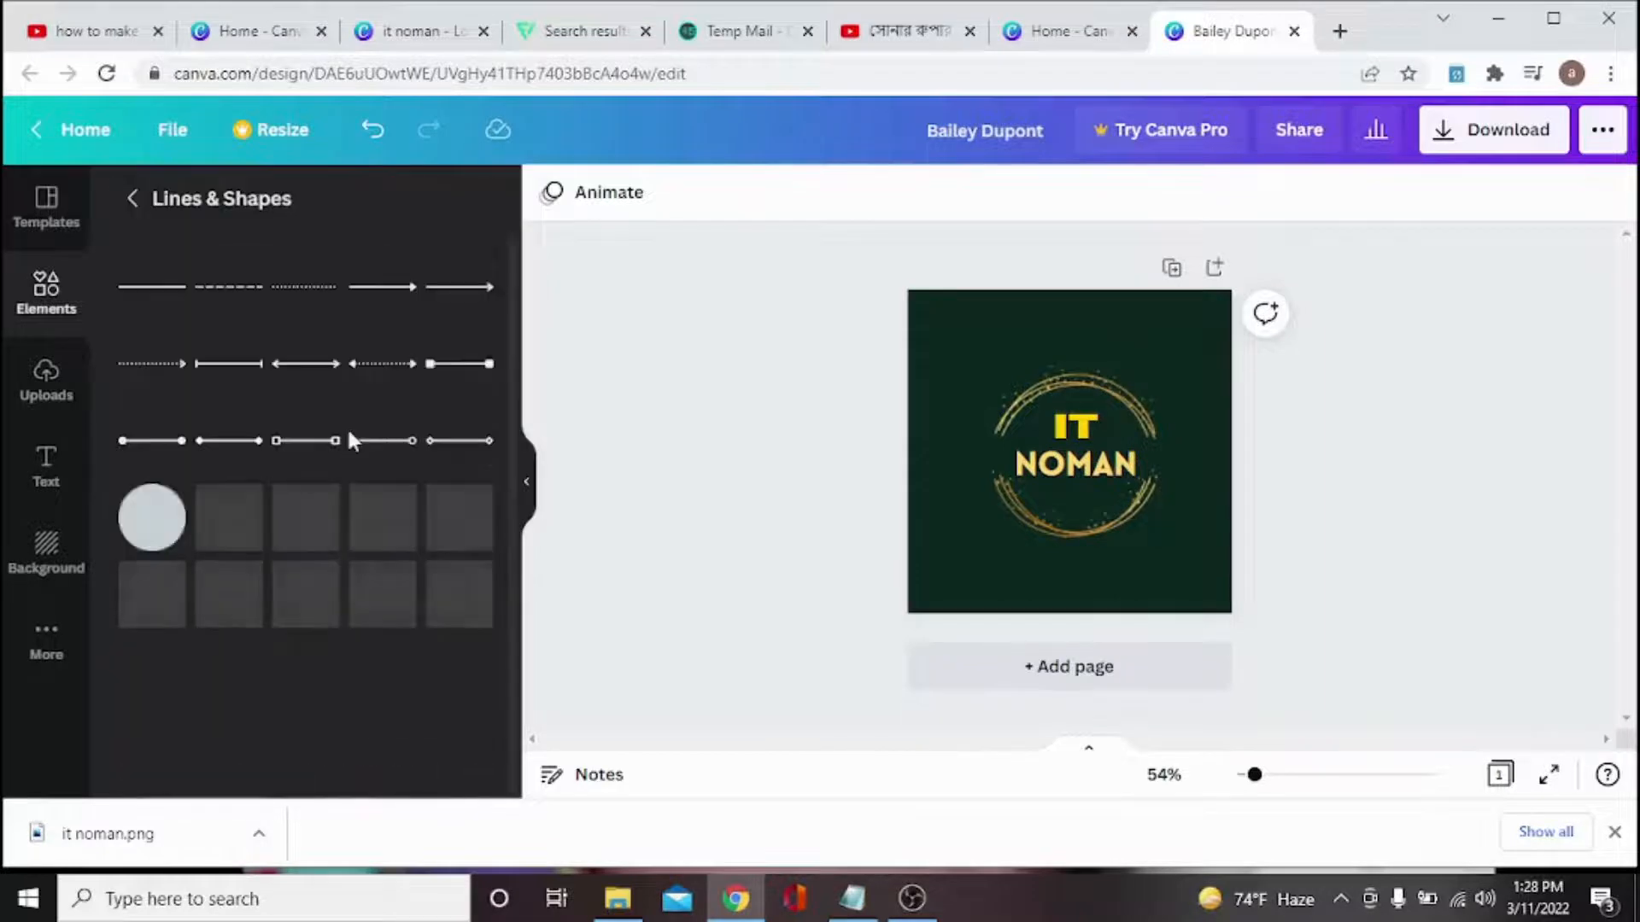
pyautogui.scroll(-5, 282, 478)
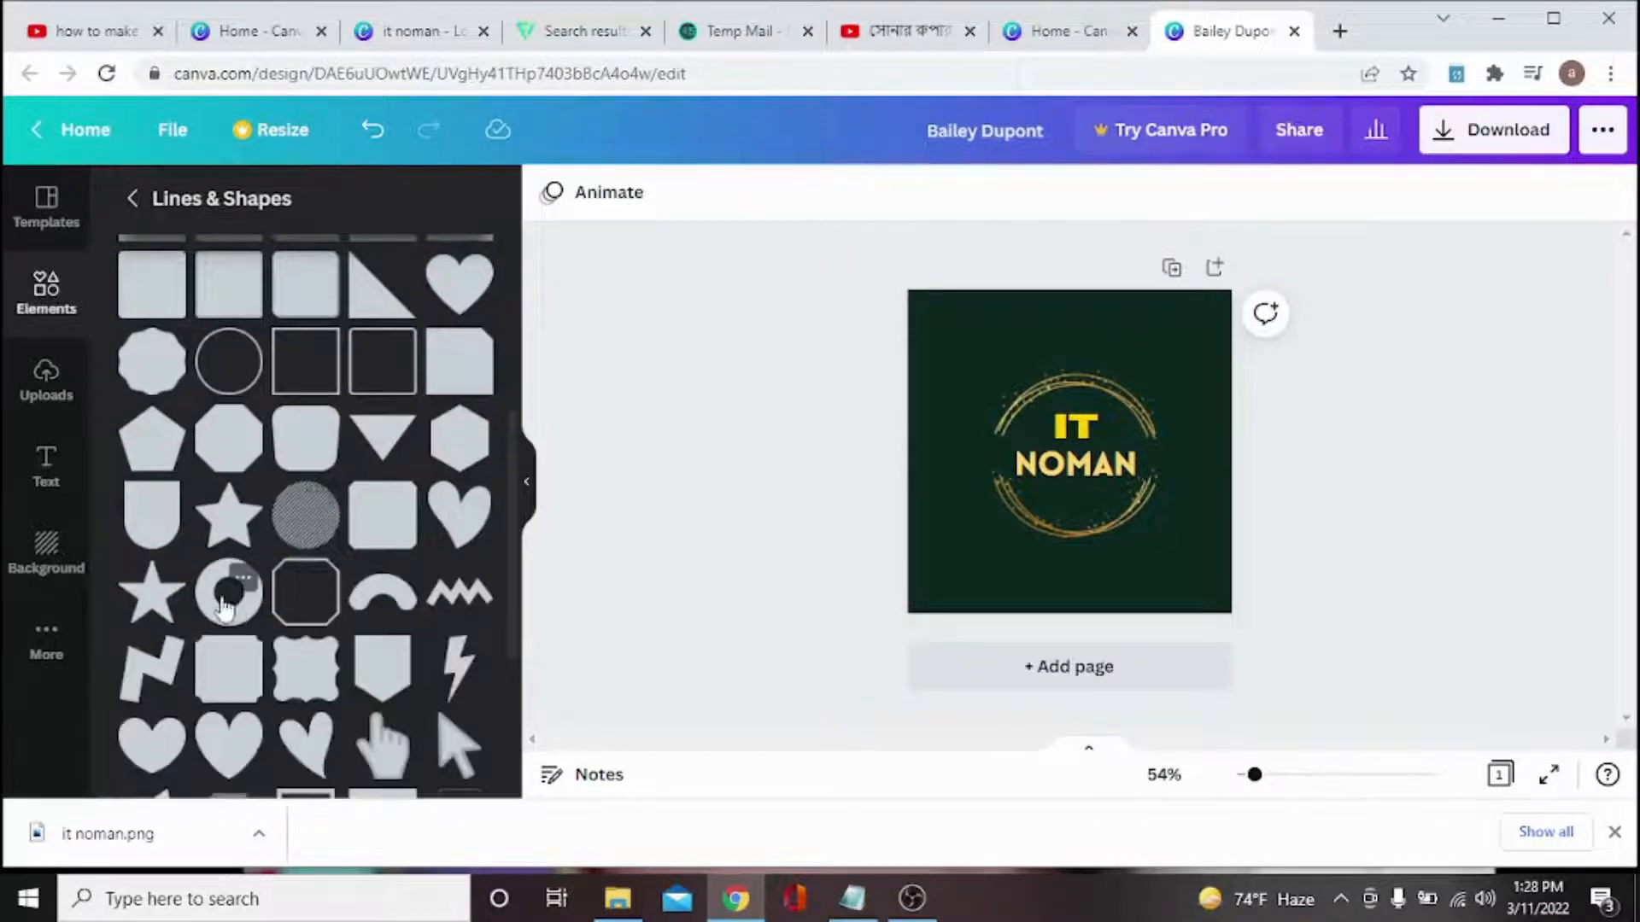
pyautogui.scroll(-3, 342, 512)
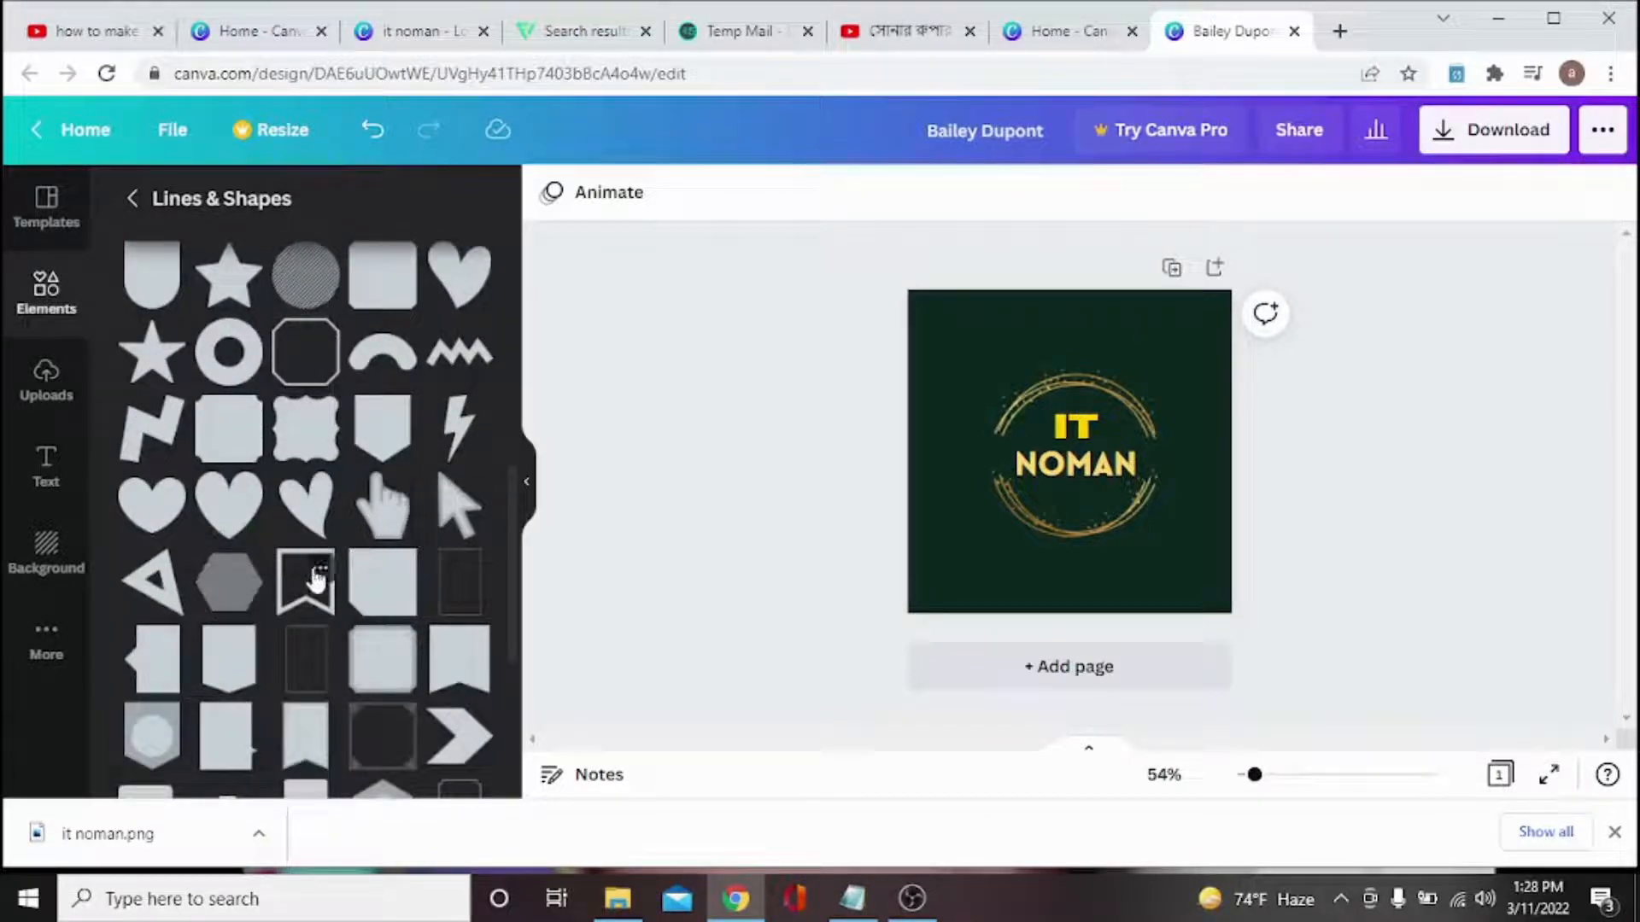
pyautogui.scroll(-1, 290, 576)
pyautogui.scroll(-1, 282, 579)
pyautogui.click(303, 512)
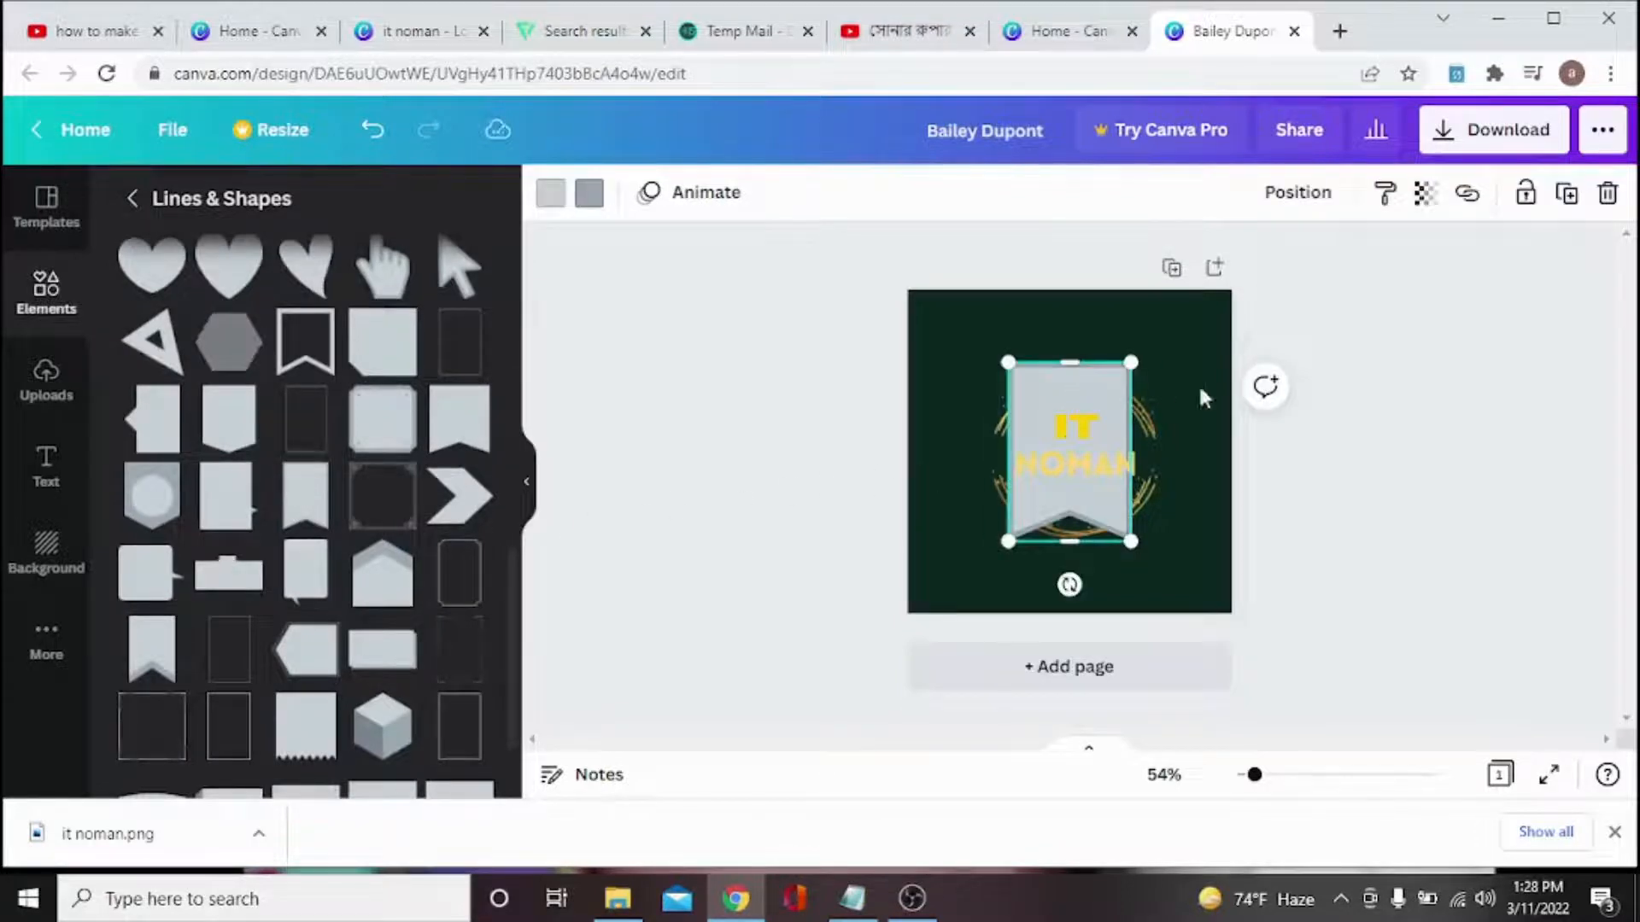
# Replace the grey ribbon banner with the square frame with ornate lattice corners from Lines & Shapes
pyautogui.click(1607, 194)
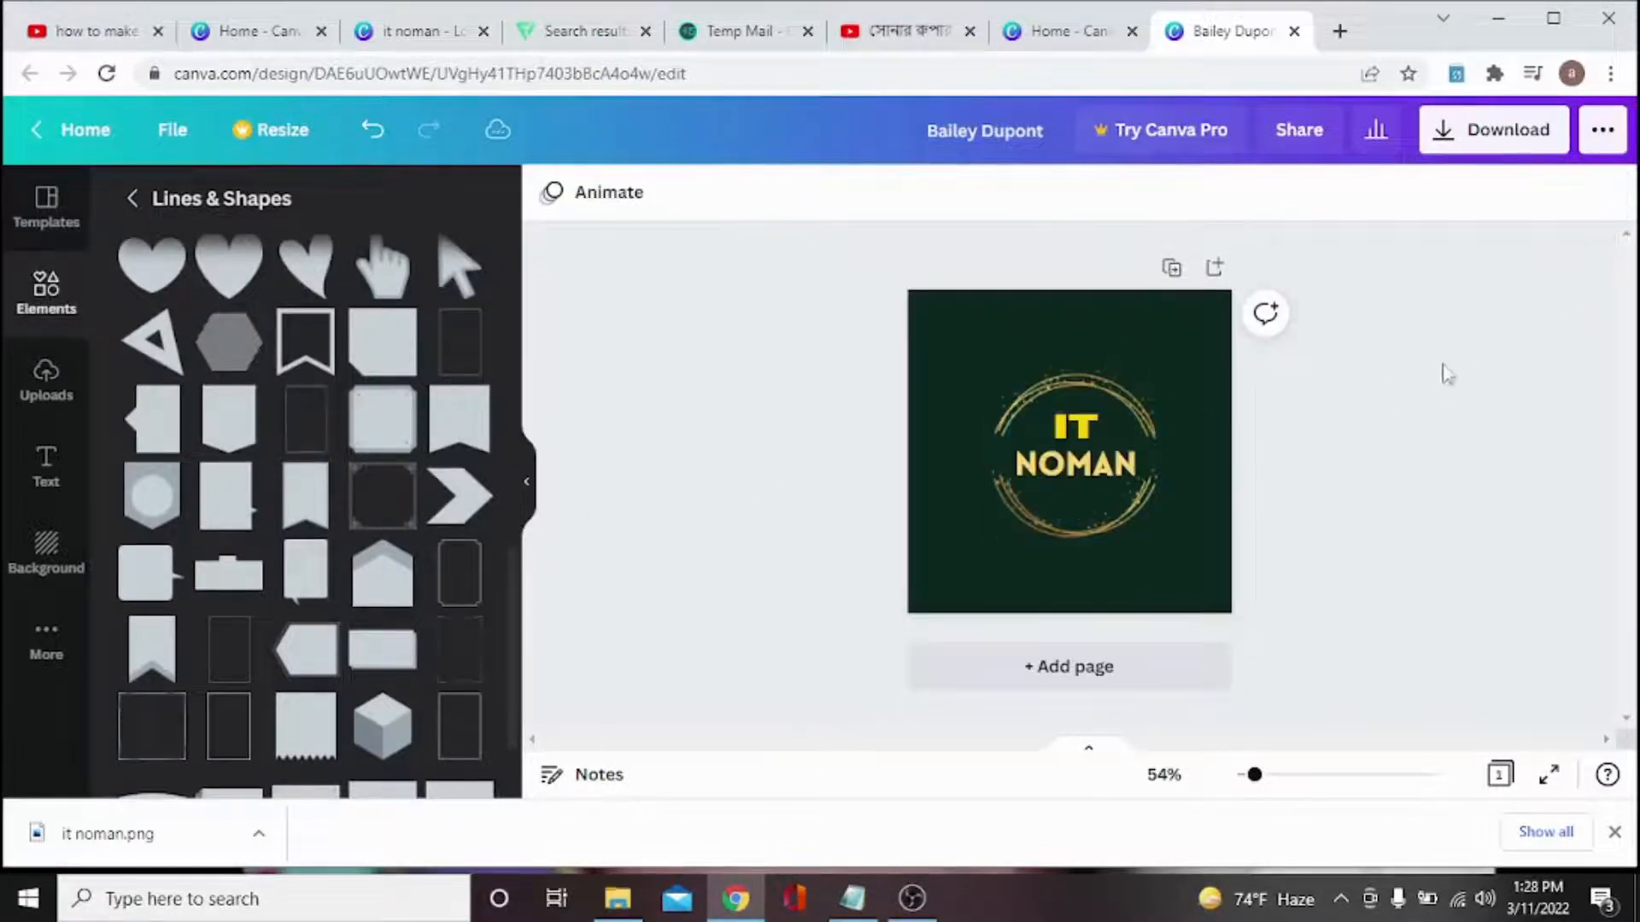
pyautogui.scroll(-2, 210, 521)
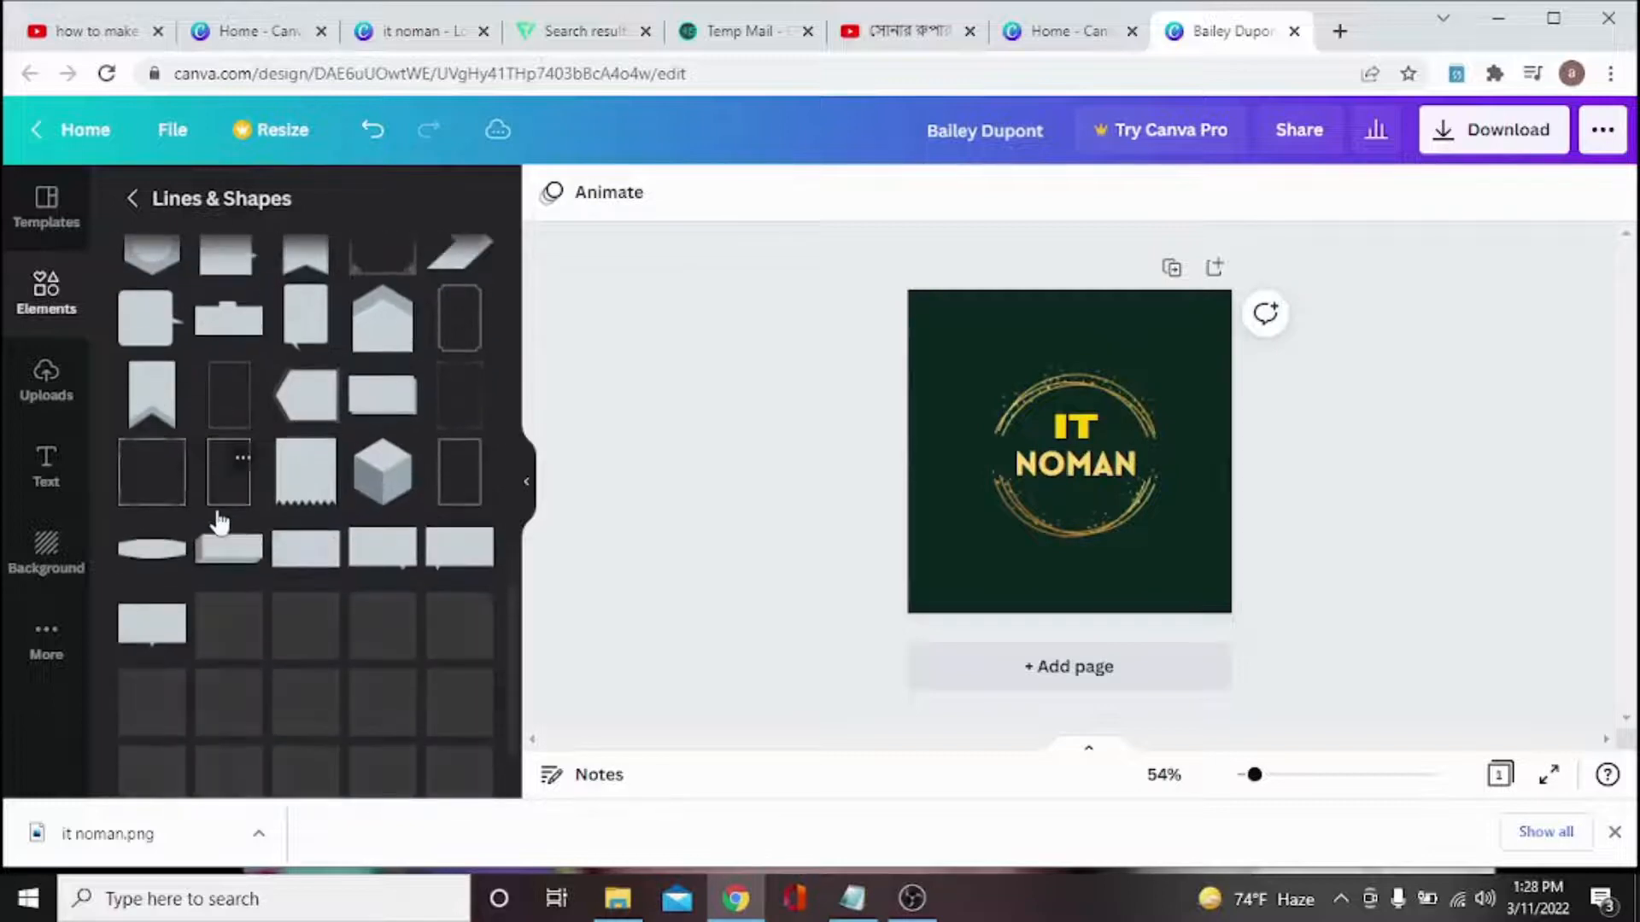
pyautogui.scroll(1, 285, 530)
pyautogui.click(387, 382)
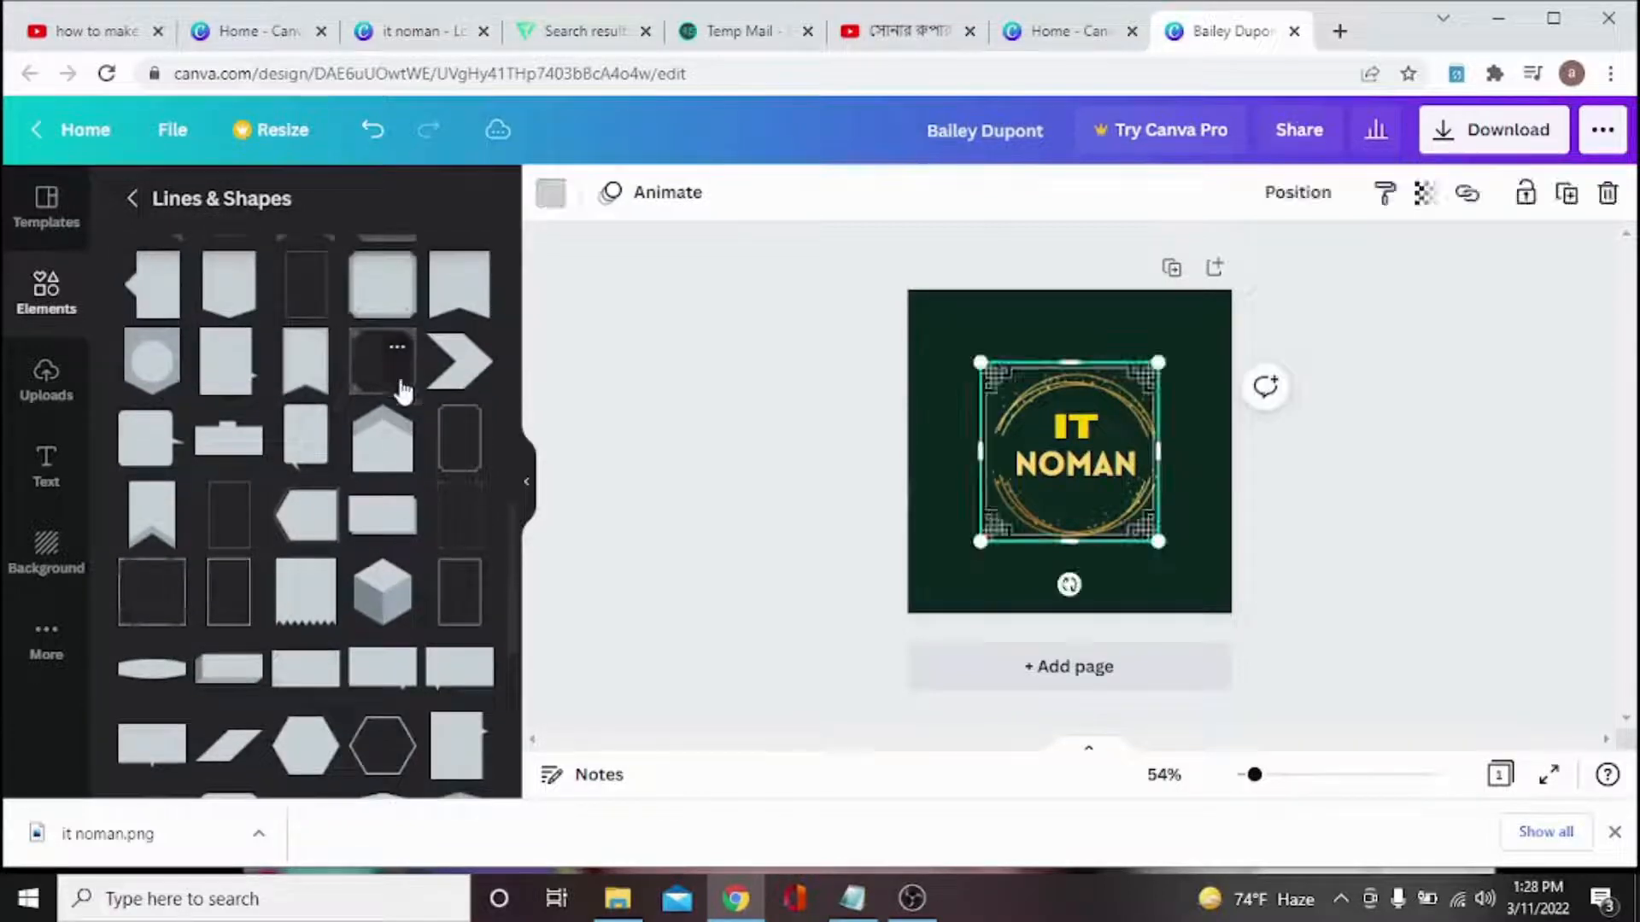
# Colour the ornate square frame with the bright yellow from the document colours
pyautogui.click(551, 196)
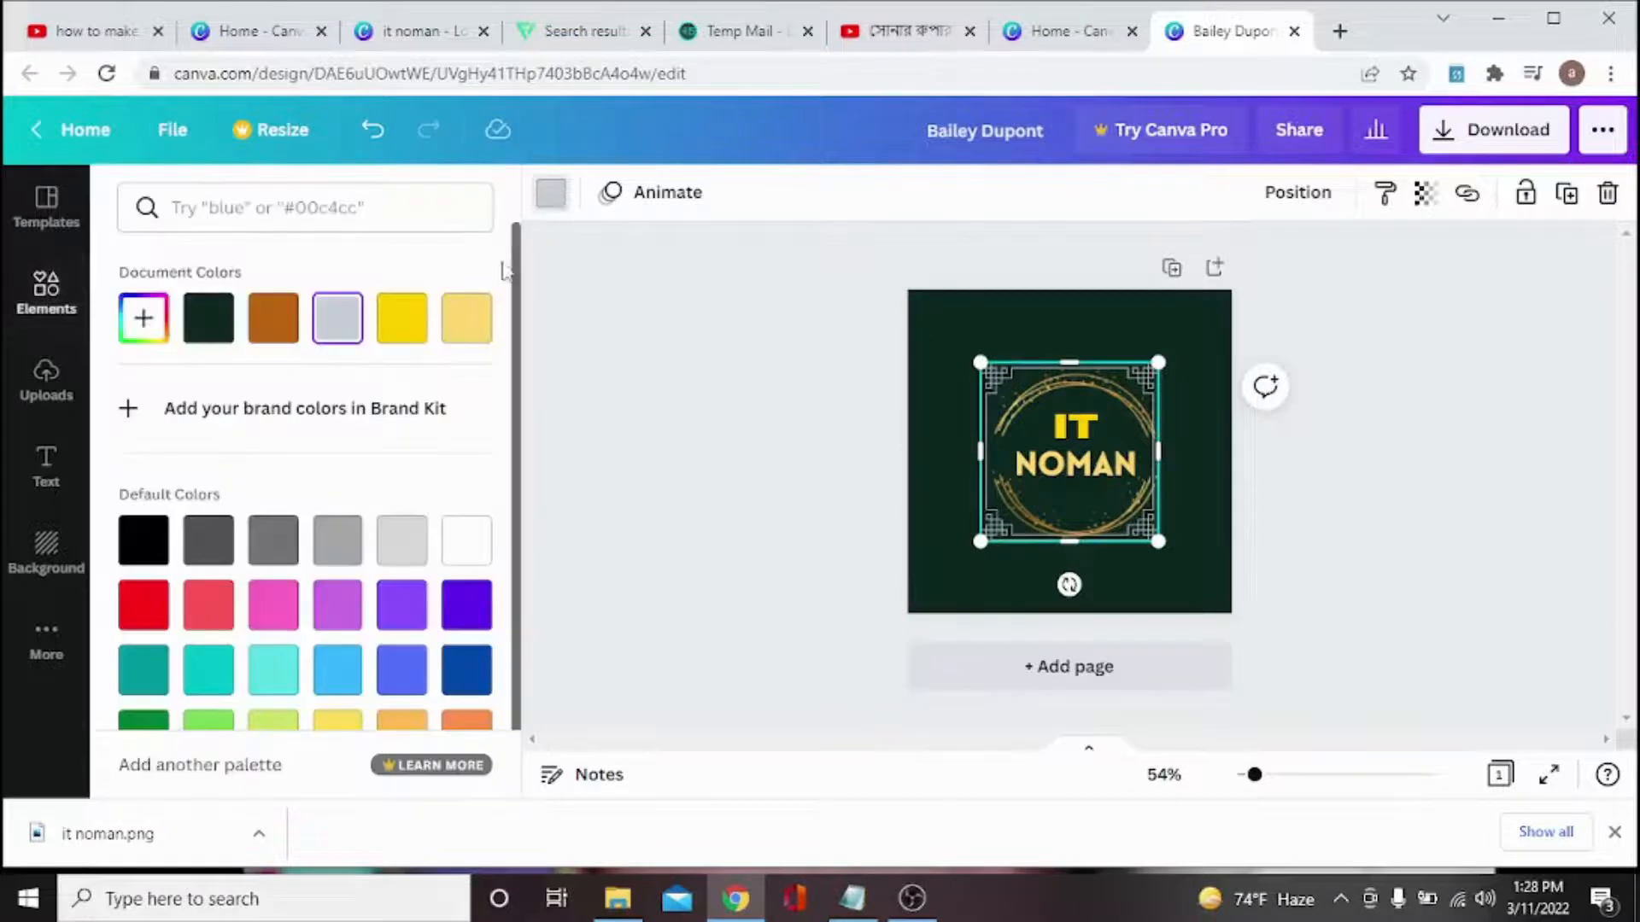
pyautogui.click(401, 330)
pyautogui.click(736, 384)
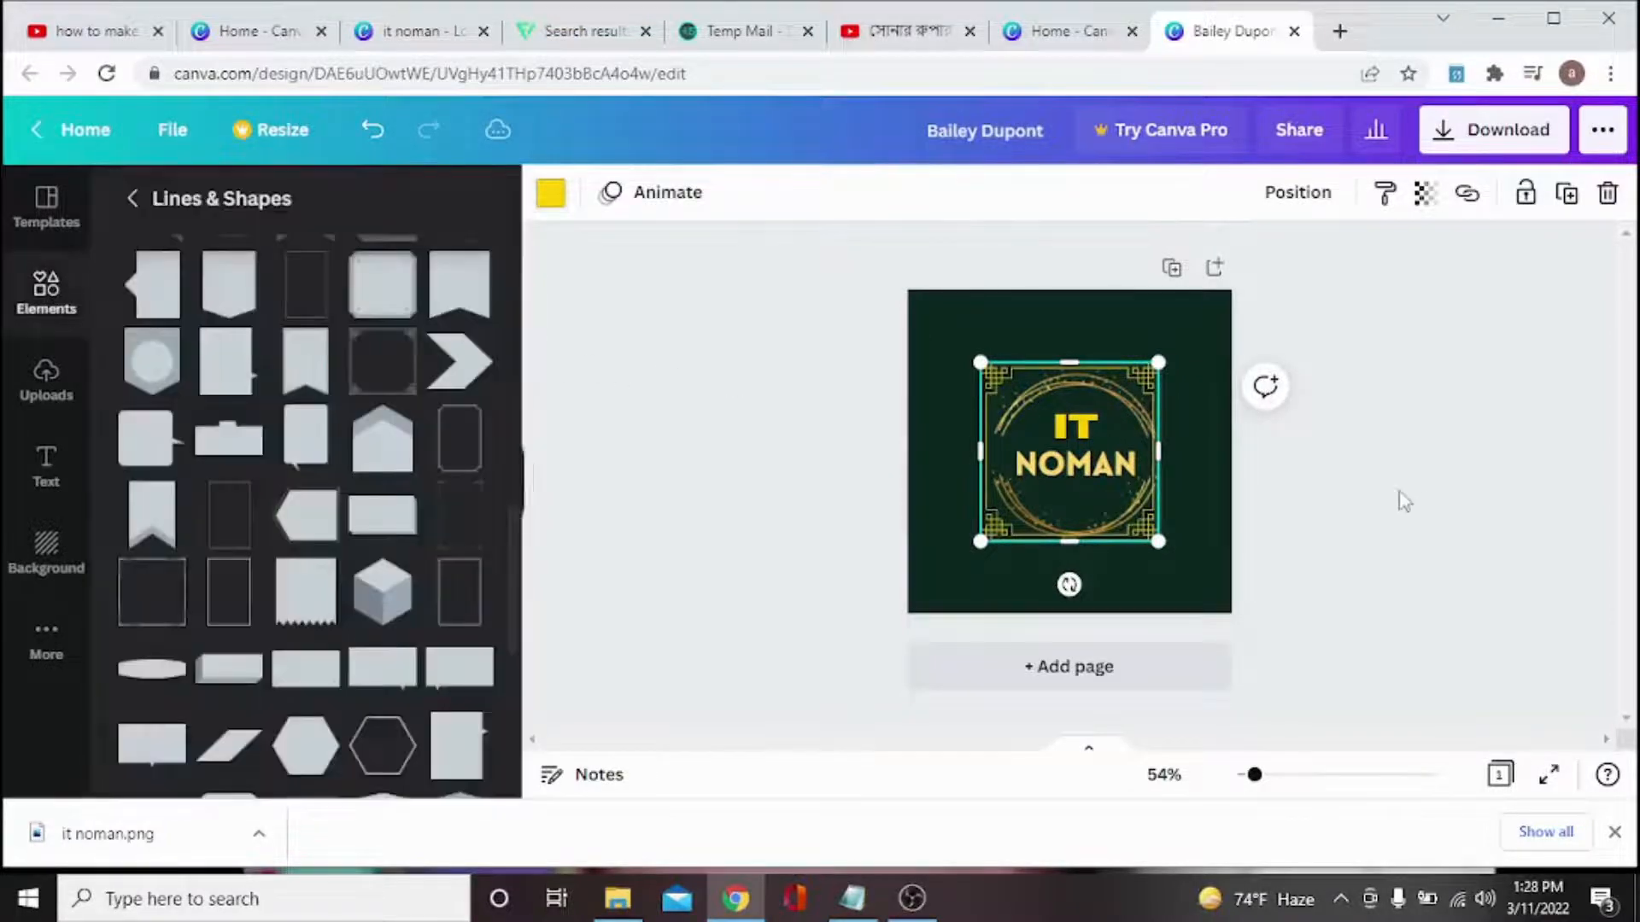
pyautogui.click(1428, 504)
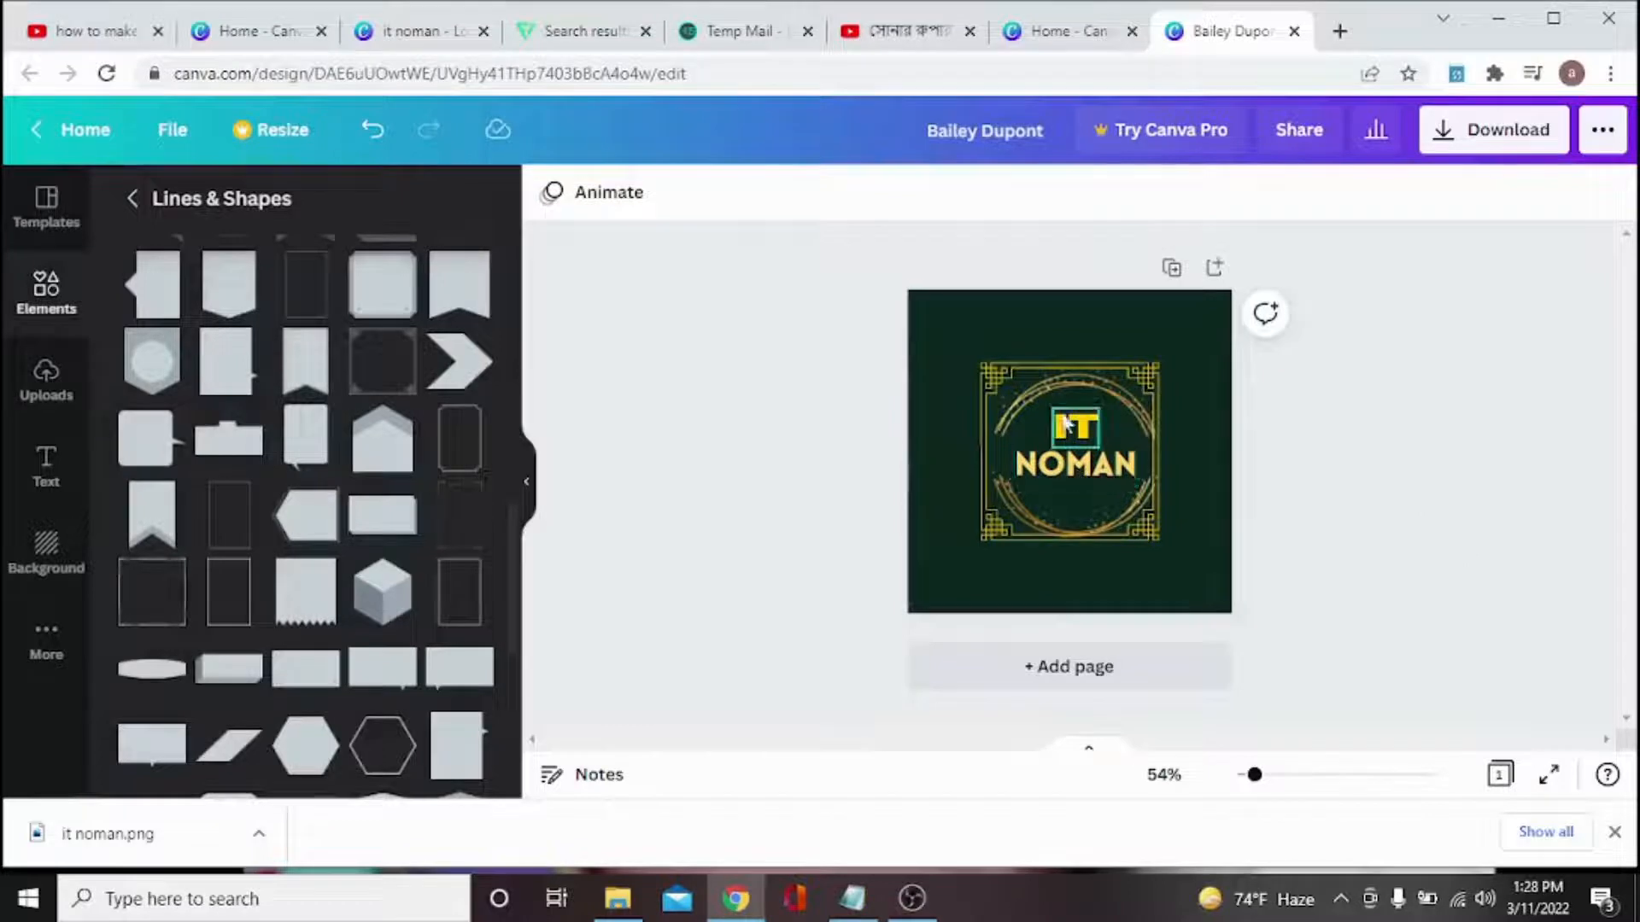
# Shift the yellow square frame slightly sideways so it is centred around the gold ring
pyautogui.click(1064, 369)
pyautogui.moveTo(1064, 369); pyautogui.dragTo(1071, 368)
pyautogui.click(1480, 484)
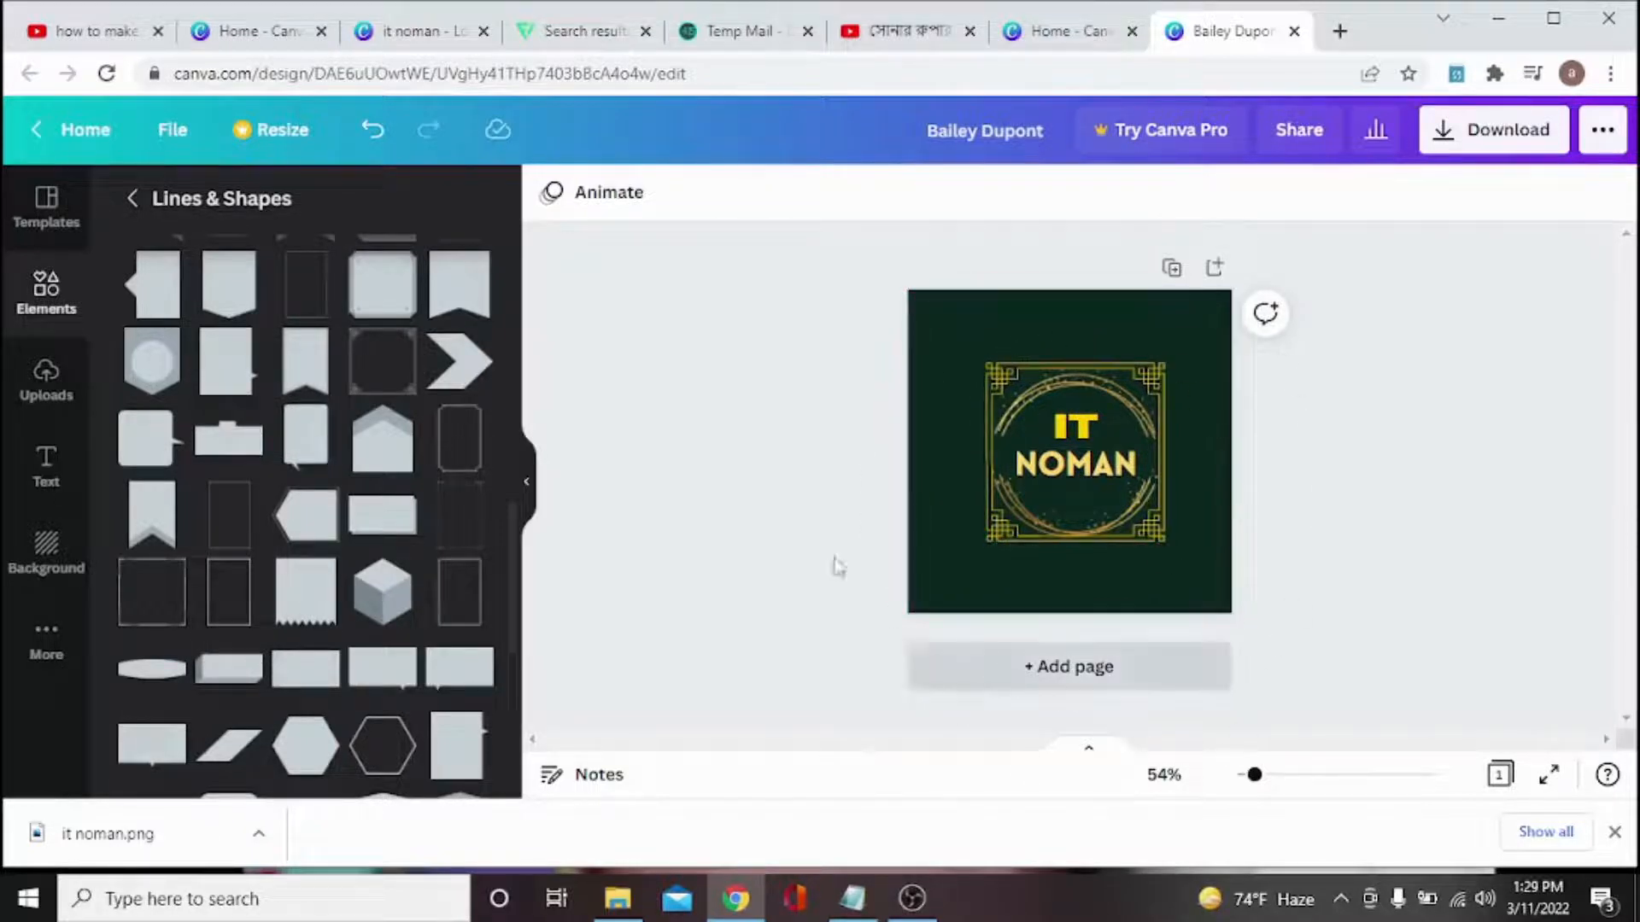
# Try the orange-and-blue gradient and the gold coins photo as the logo's background
pyautogui.click(47, 560)
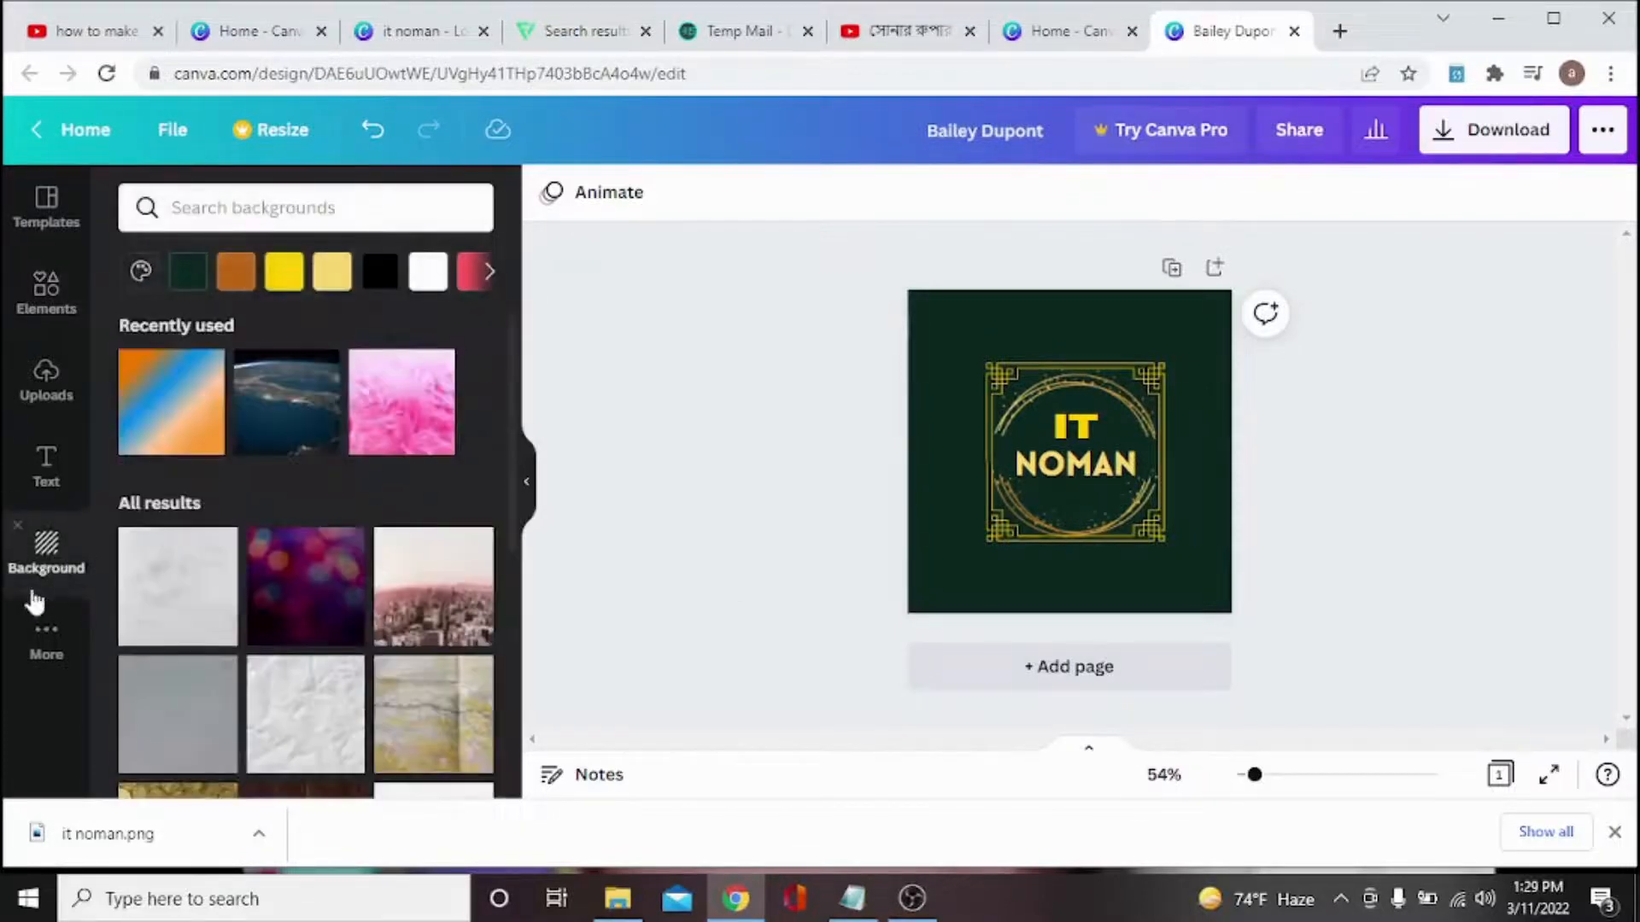
pyautogui.click(160, 429)
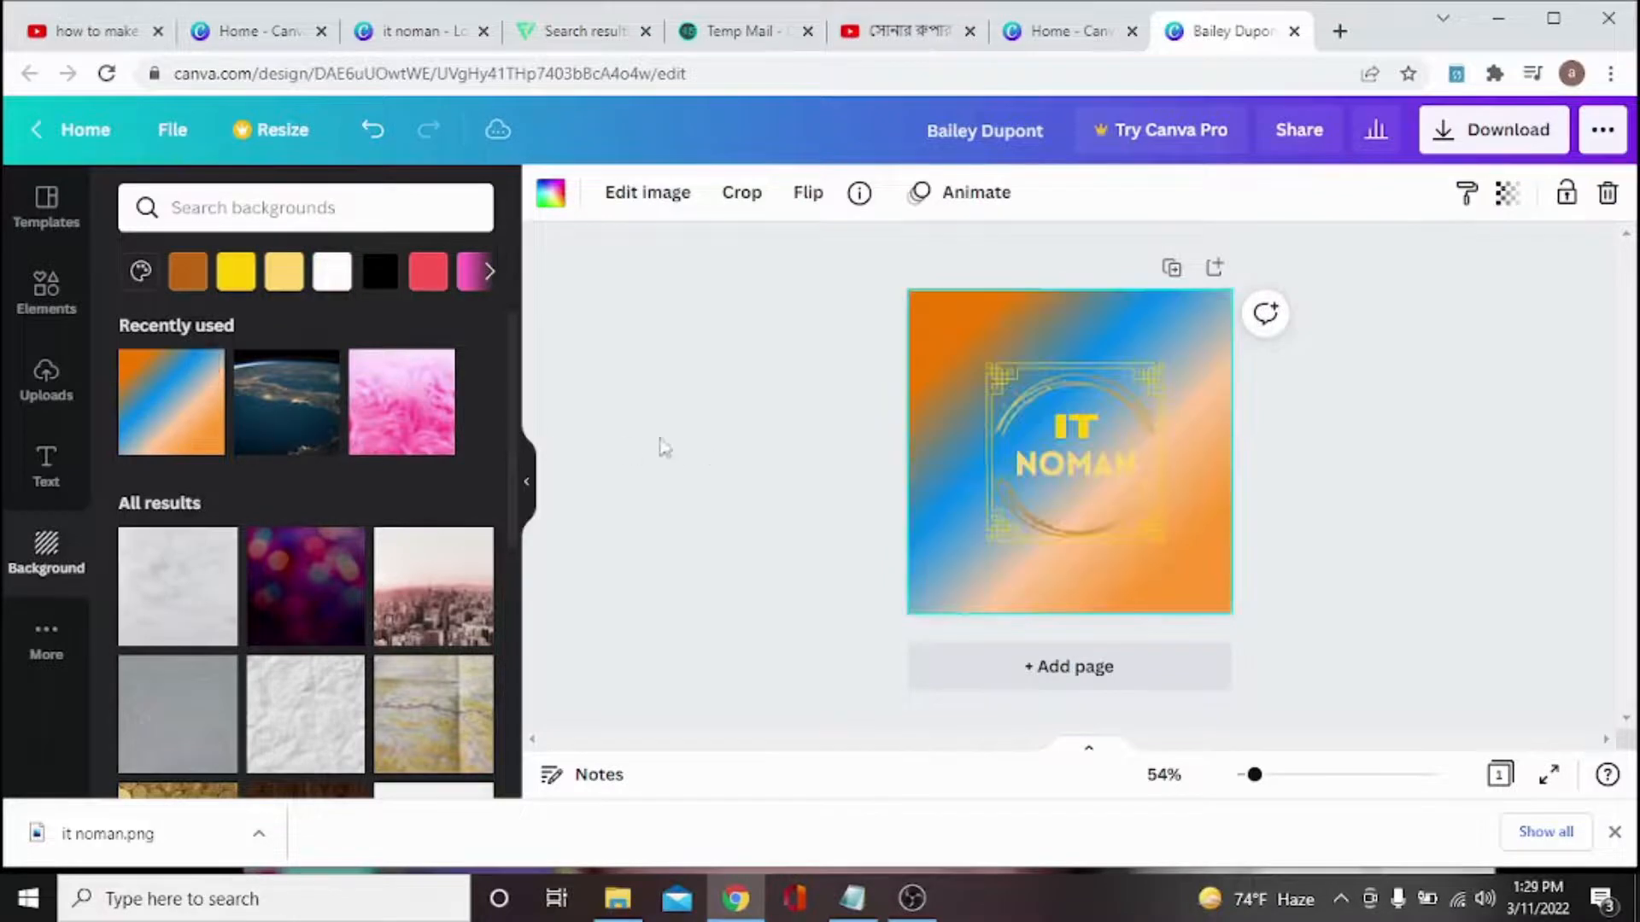
pyautogui.scroll(-4, 333, 423)
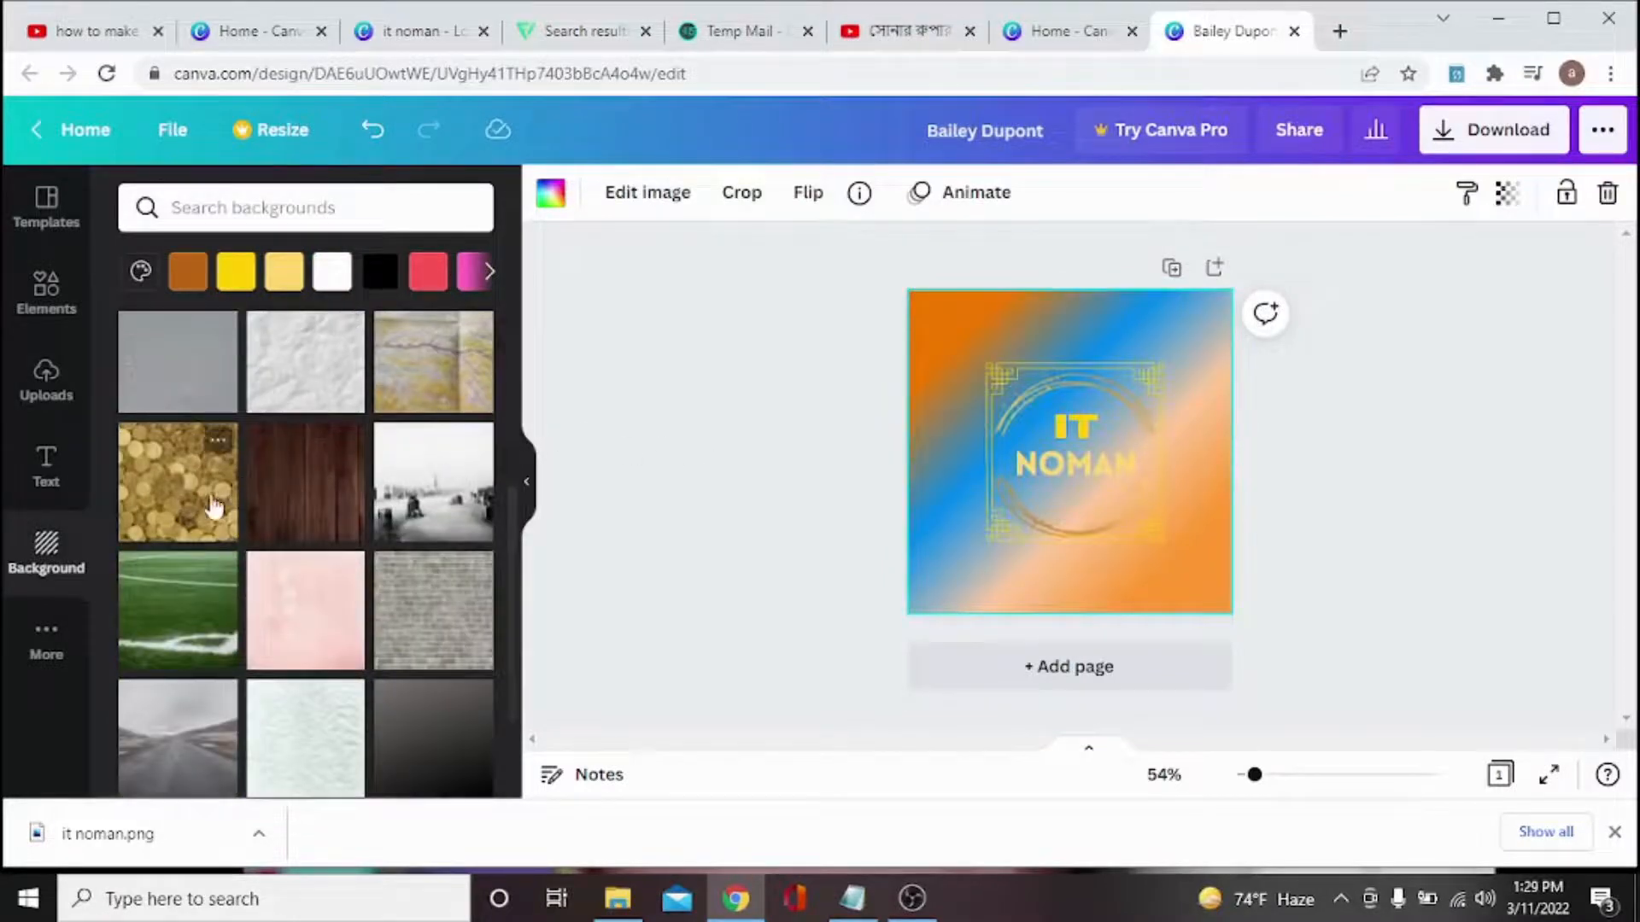
pyautogui.click(182, 497)
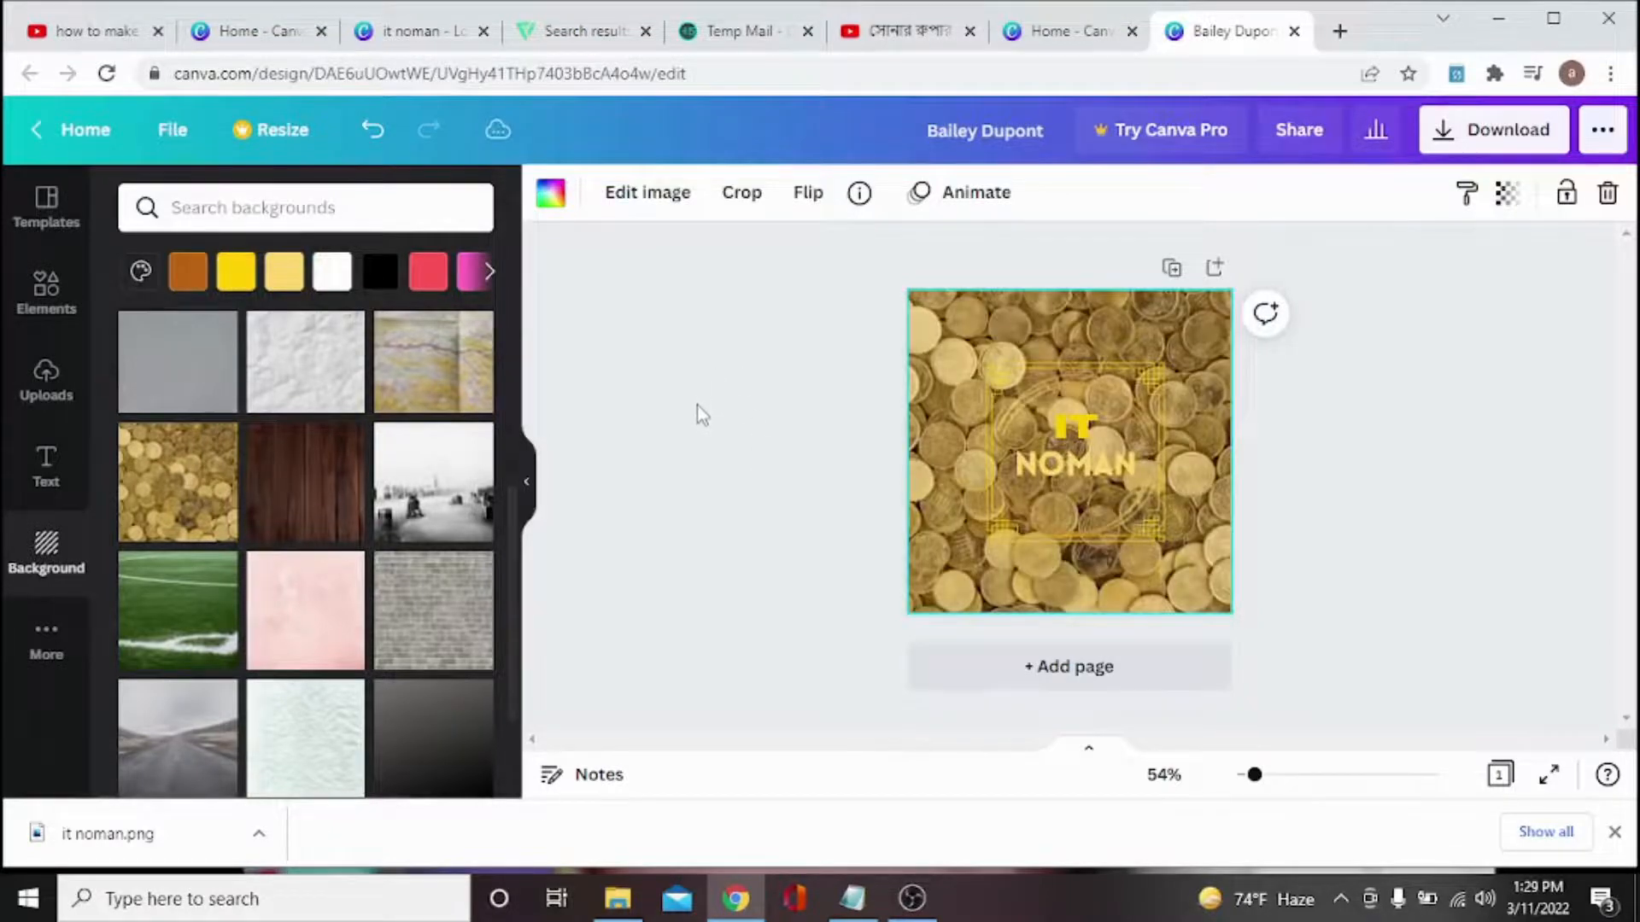
# Set the dark navy night-sky image as the logo's background
pyautogui.scroll(-5, 385, 512)
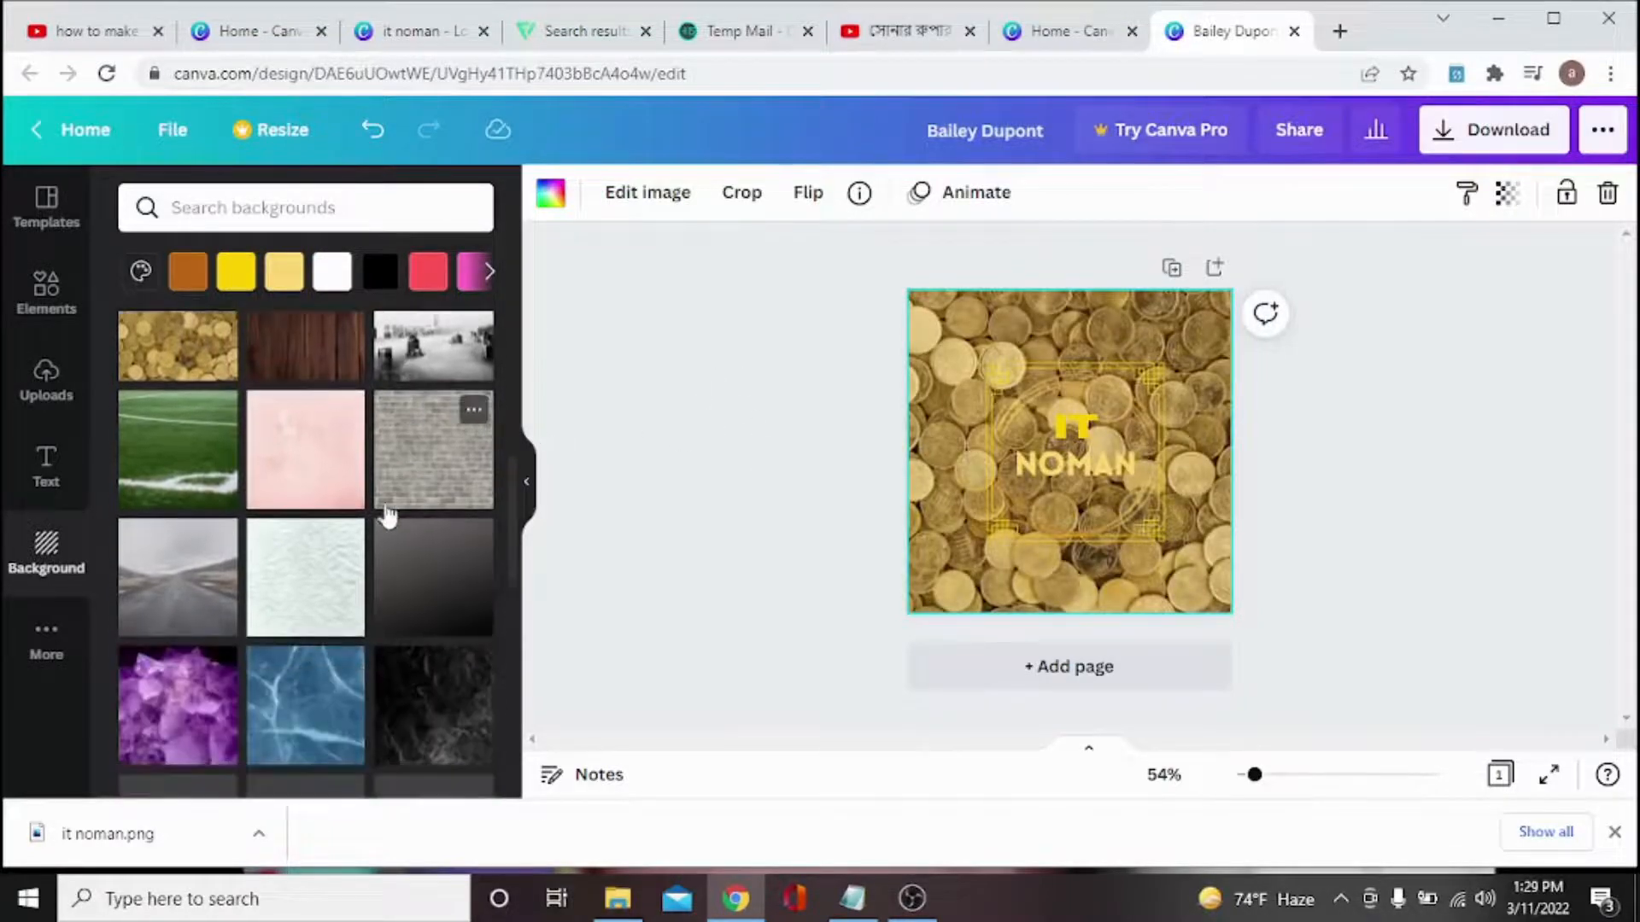
pyautogui.scroll(-2, 220, 518)
pyautogui.scroll(3, 213, 512)
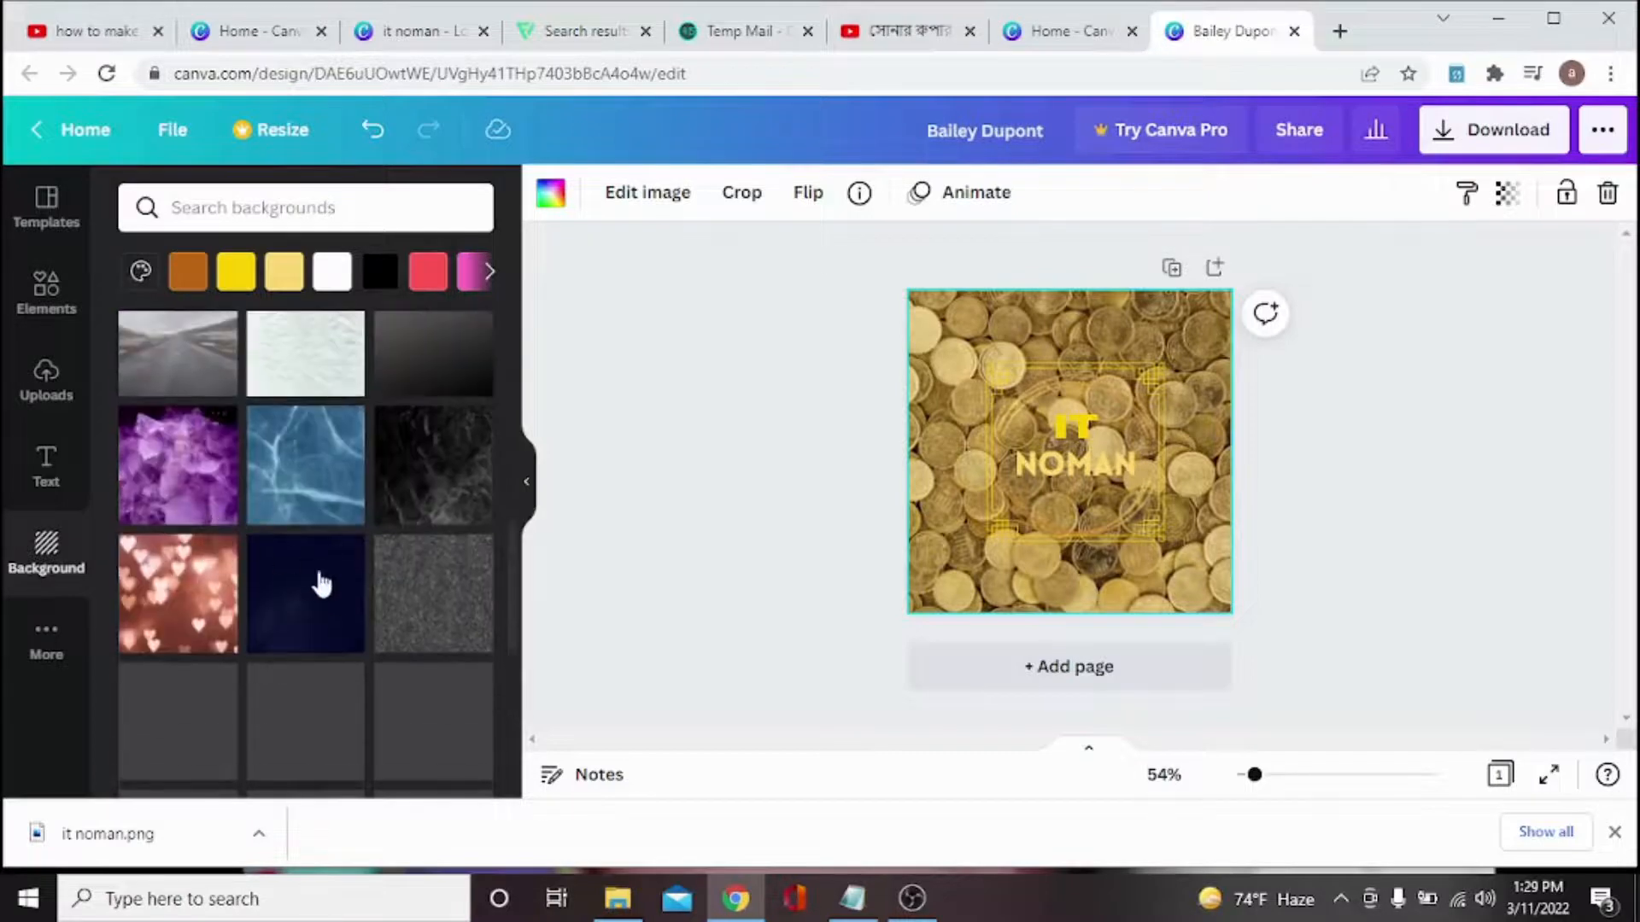
pyautogui.click(330, 599)
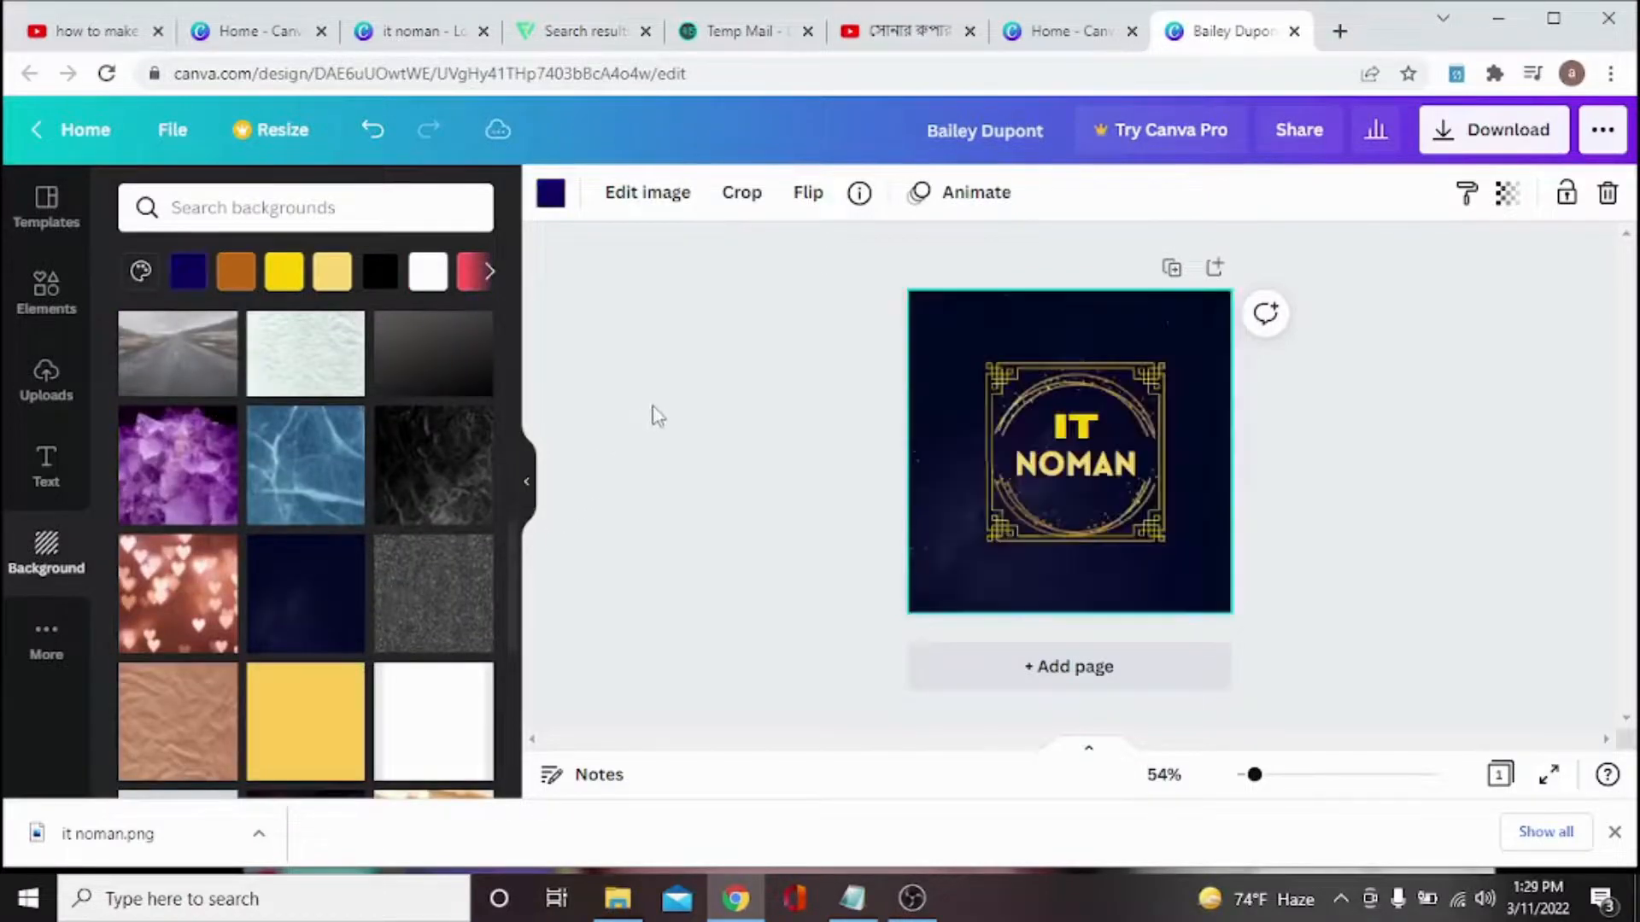
pyautogui.click(699, 462)
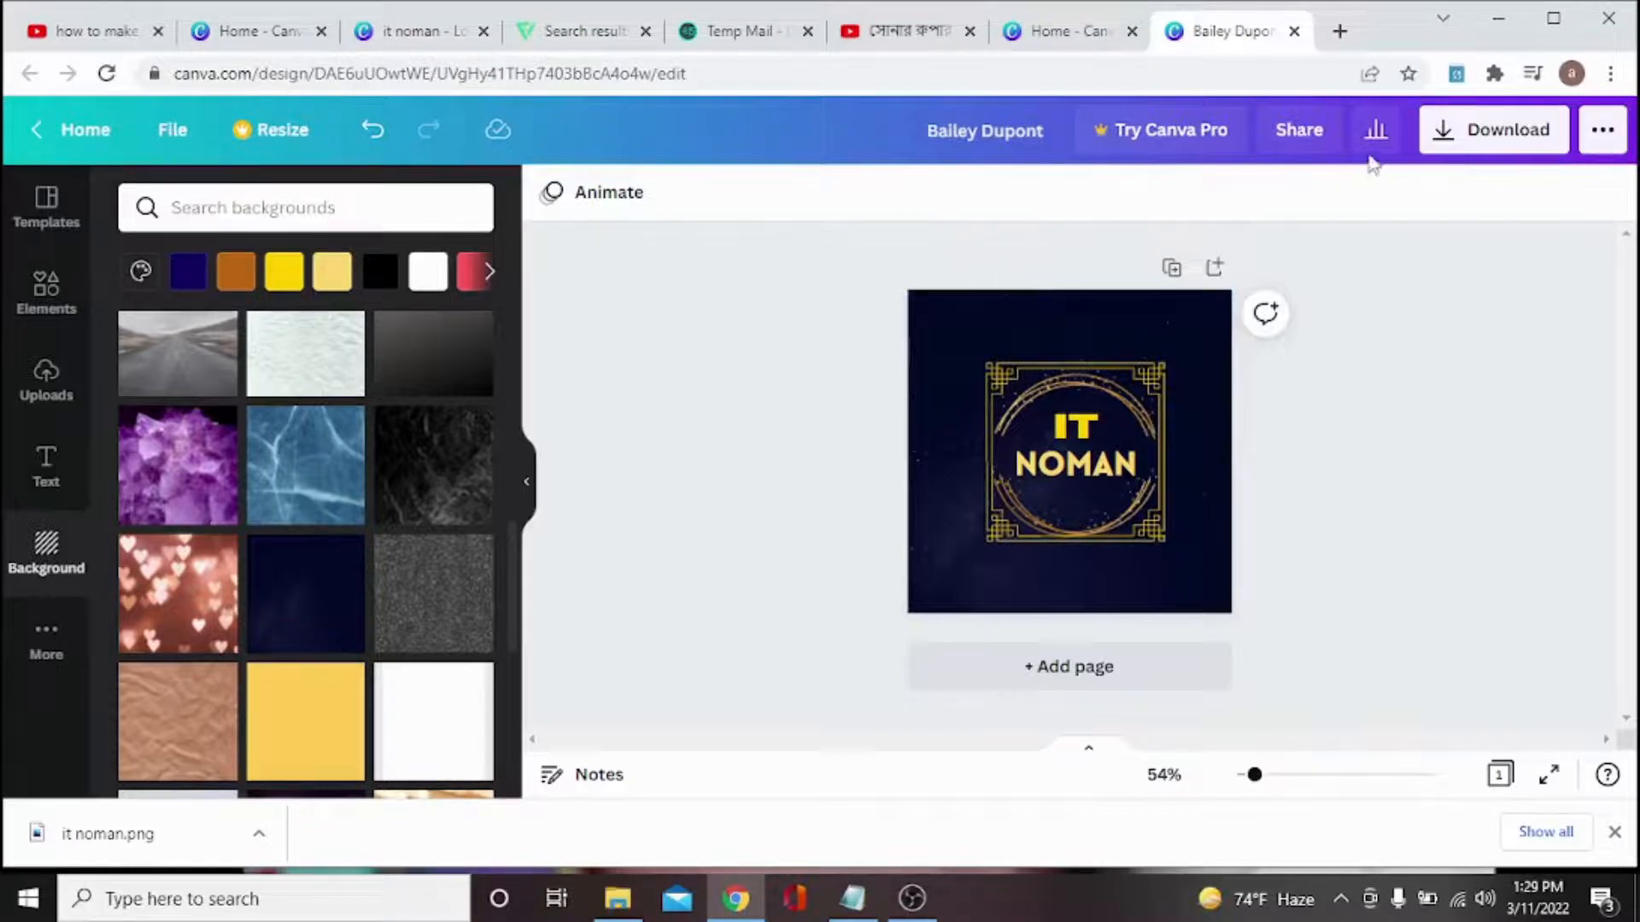
# Download the logo as a PNG image and open the downloaded file
pyautogui.click(1511, 141)
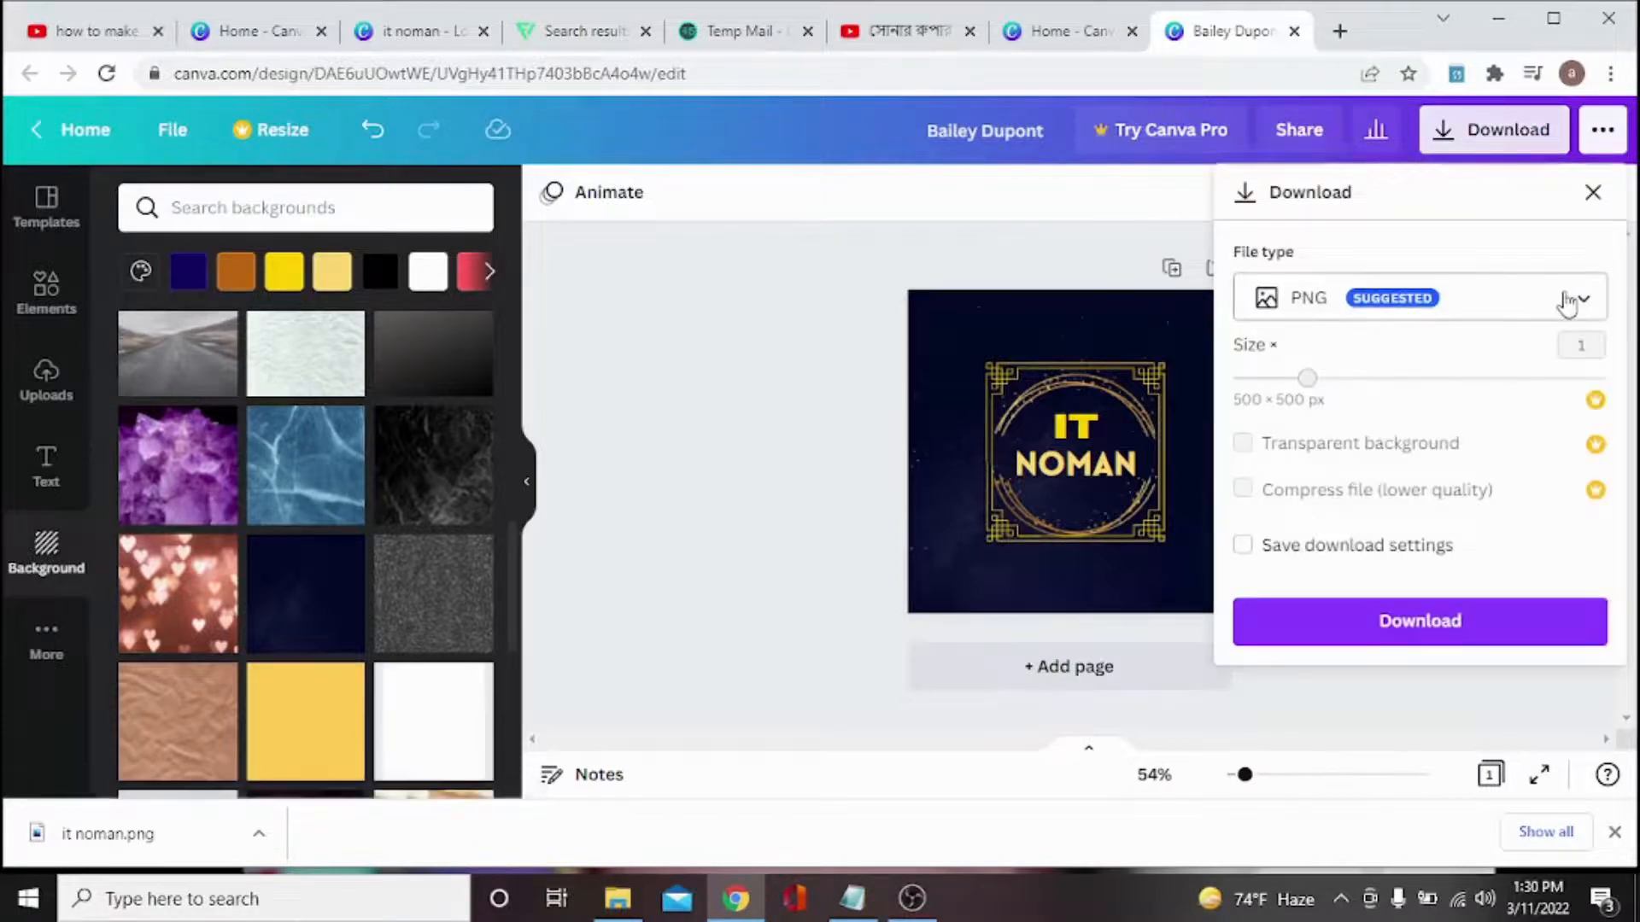
pyautogui.click(1584, 304)
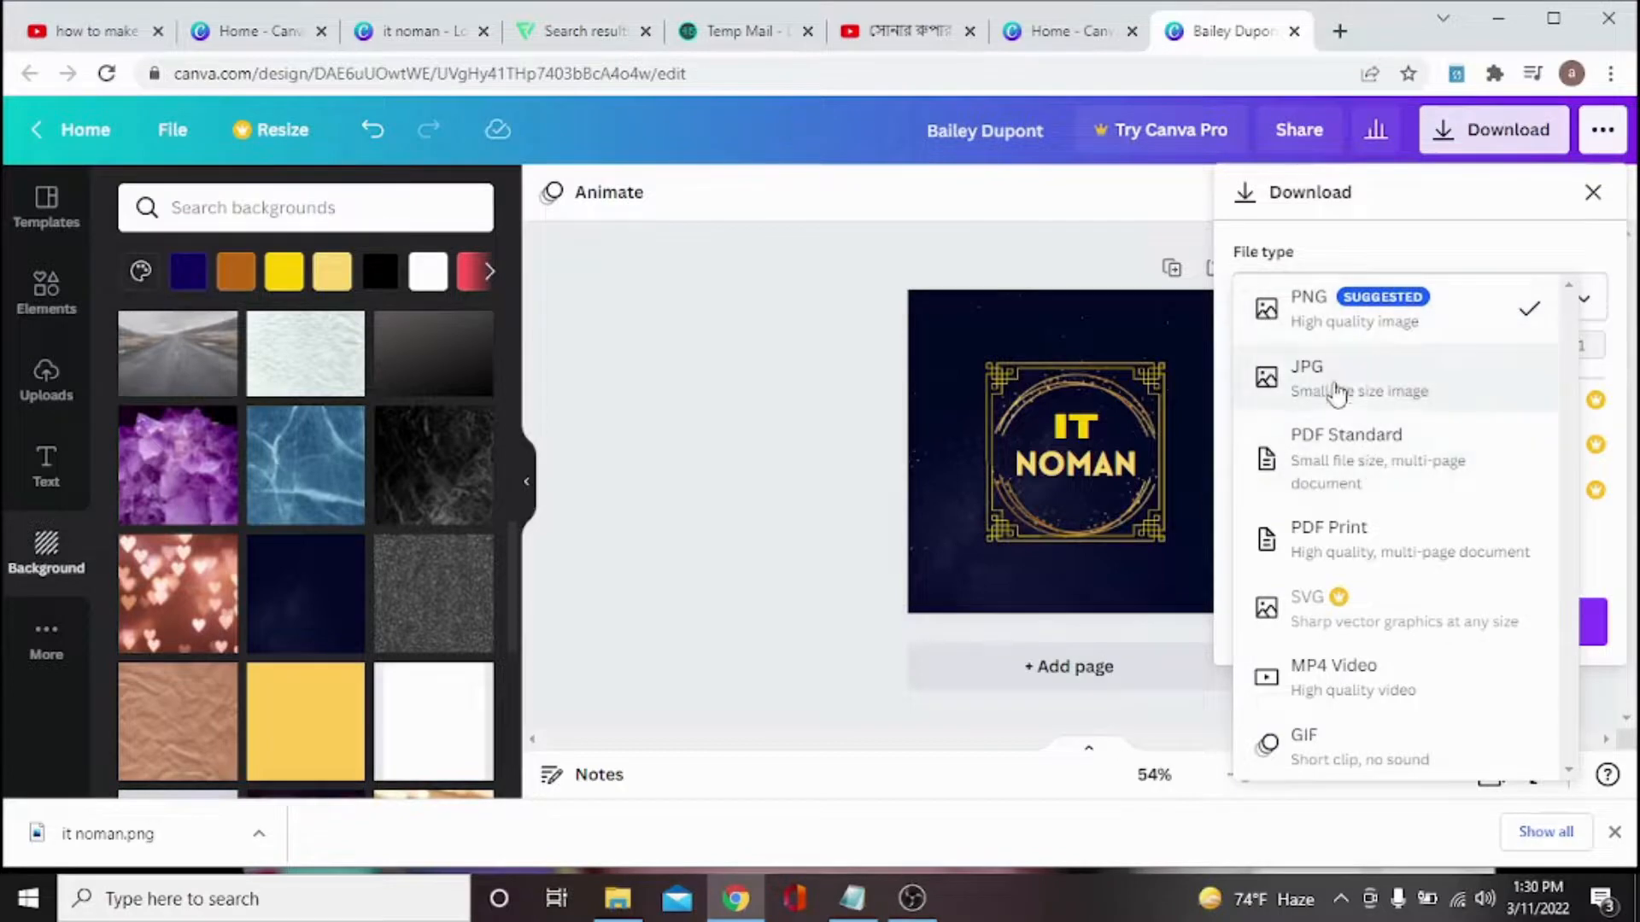
pyautogui.click(974, 249)
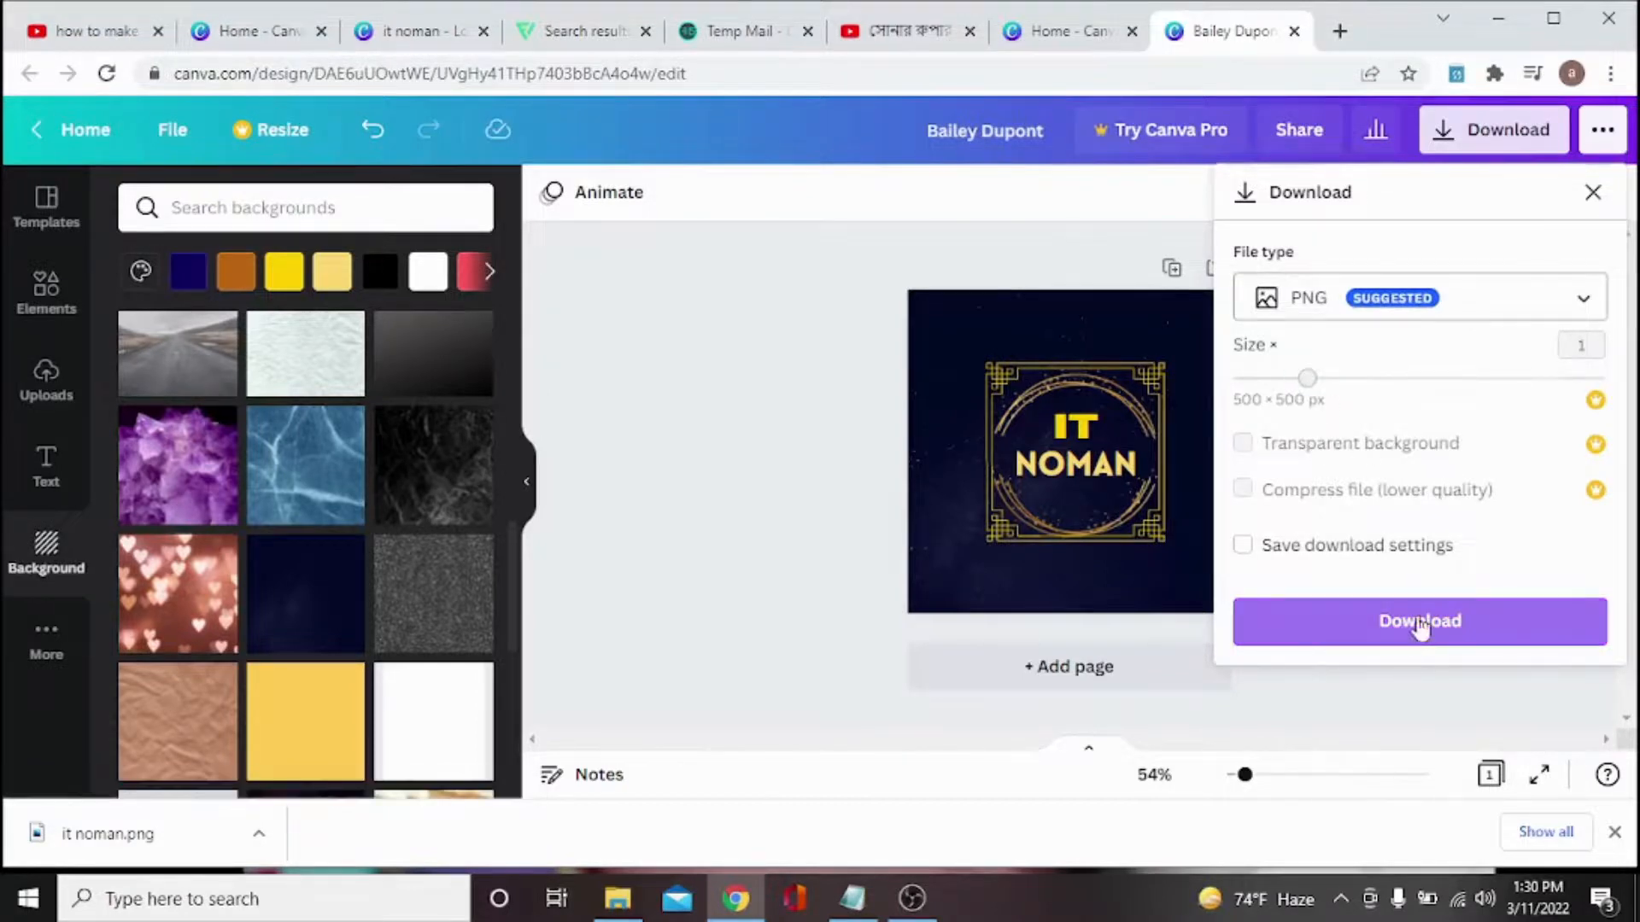
pyautogui.click(1420, 625)
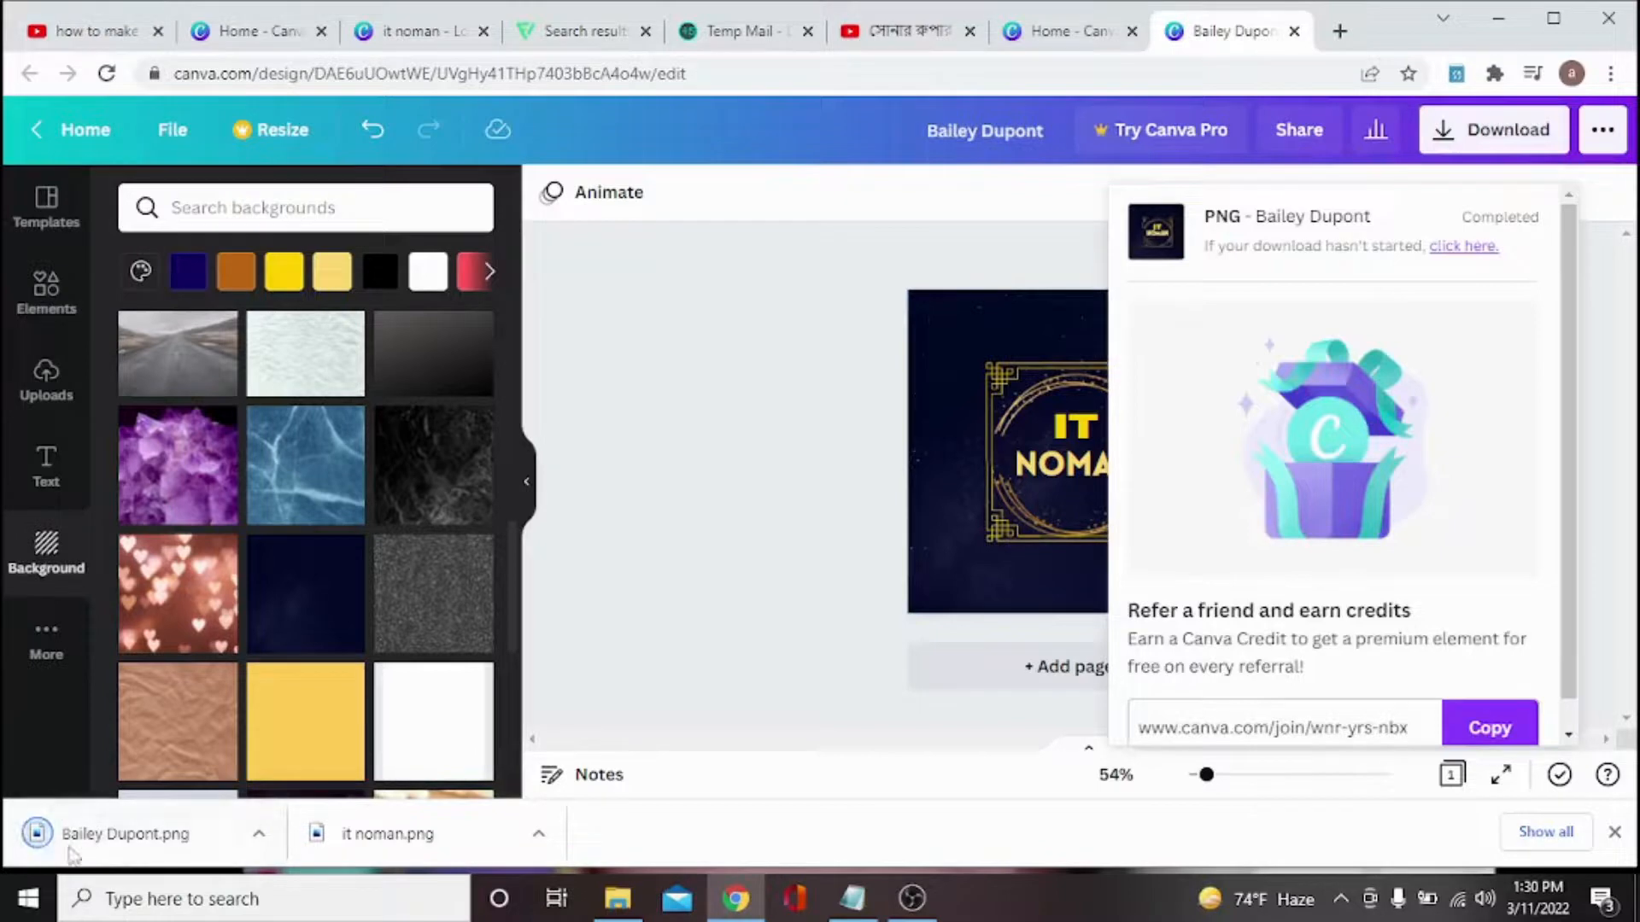
pyautogui.click(259, 833)
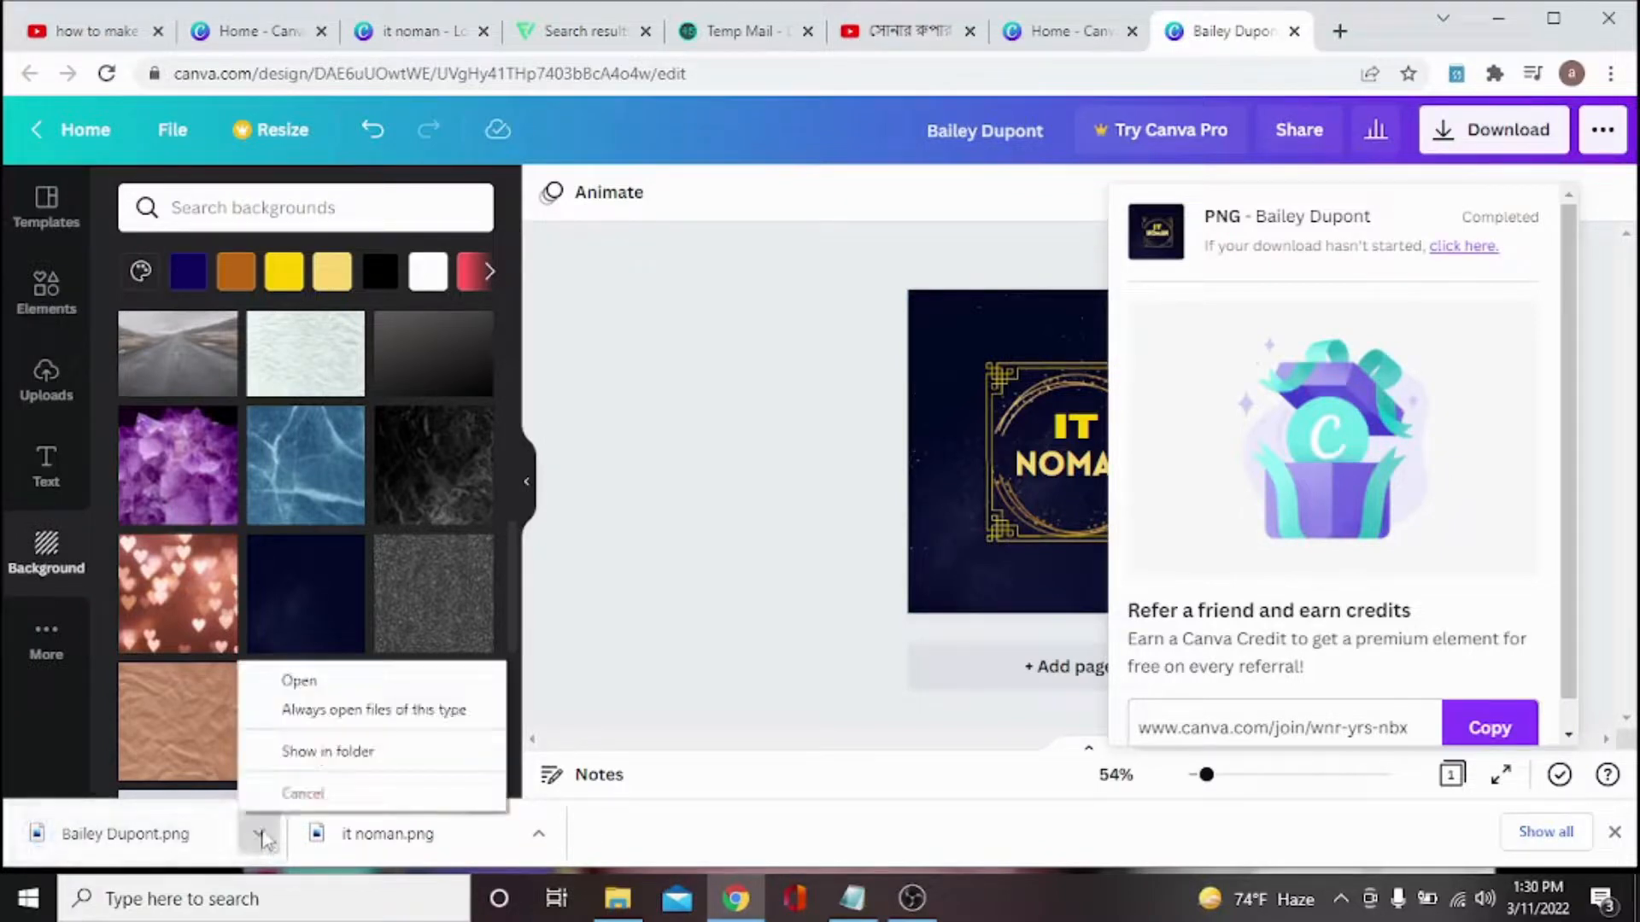
pyautogui.click(327, 689)
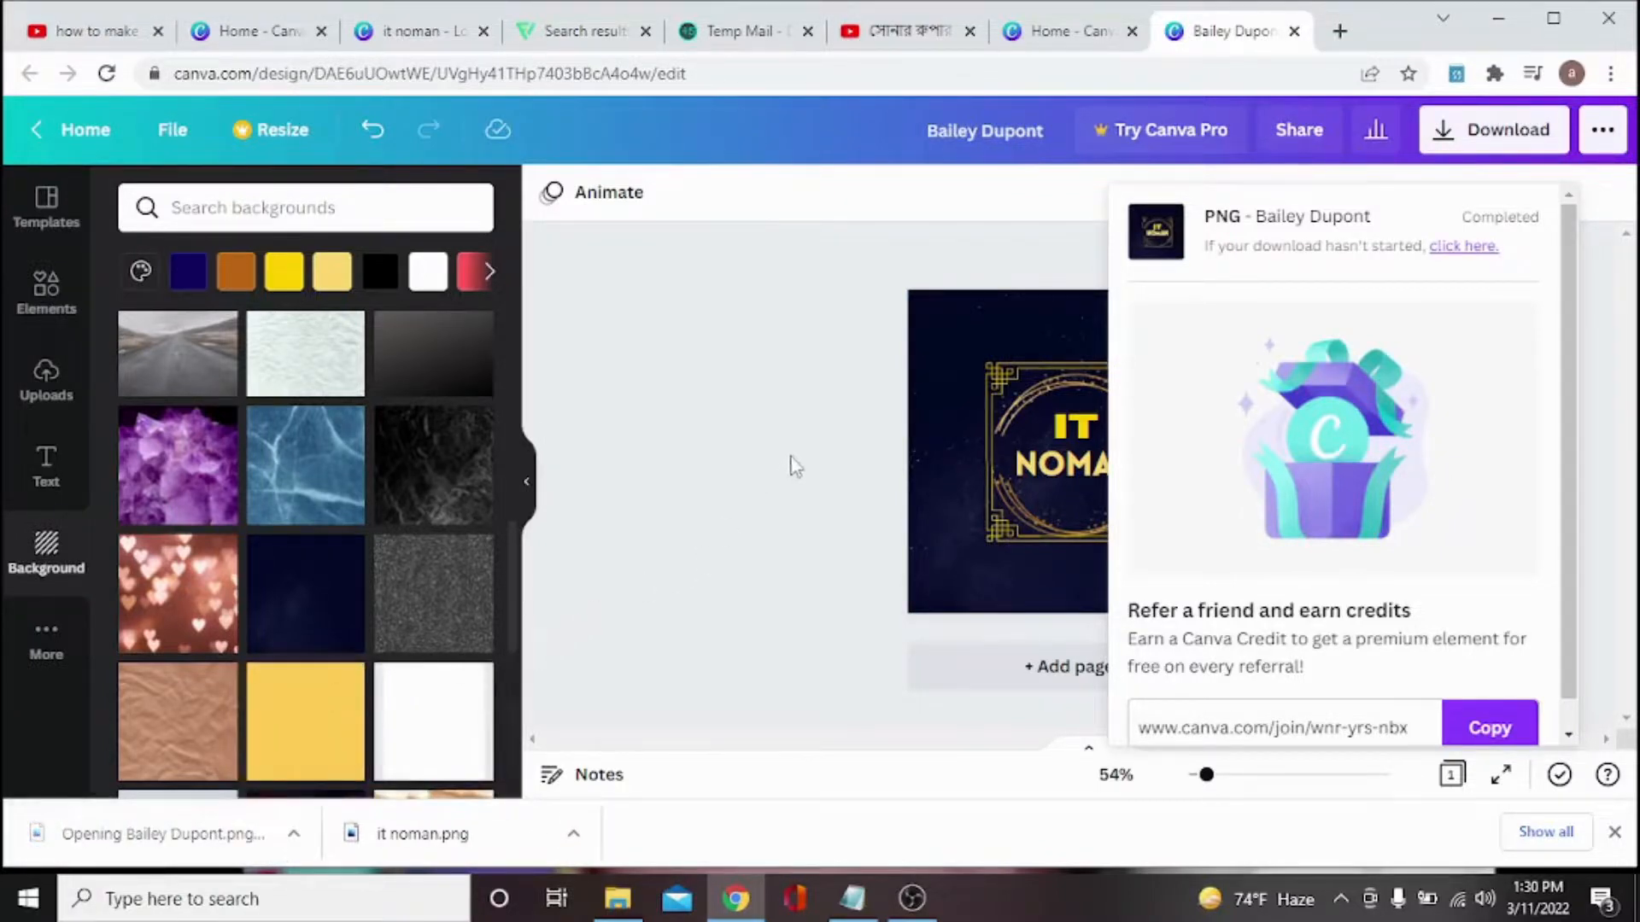